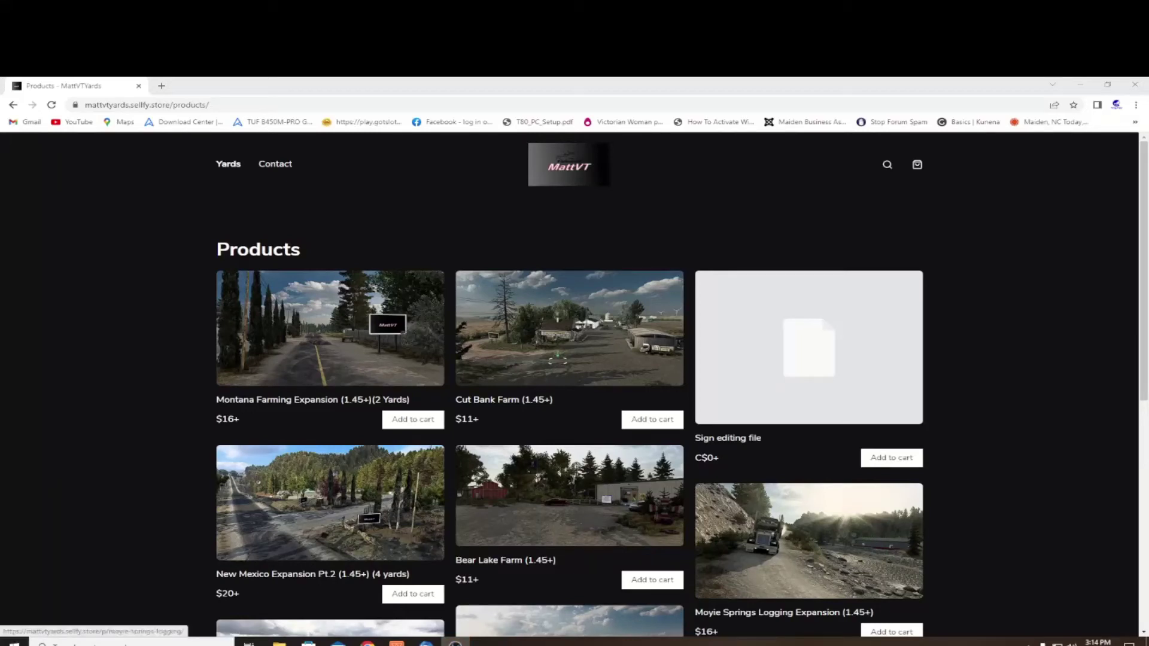
View the Sign editing file product page in the store and minimize the browser
left_click(809, 349)
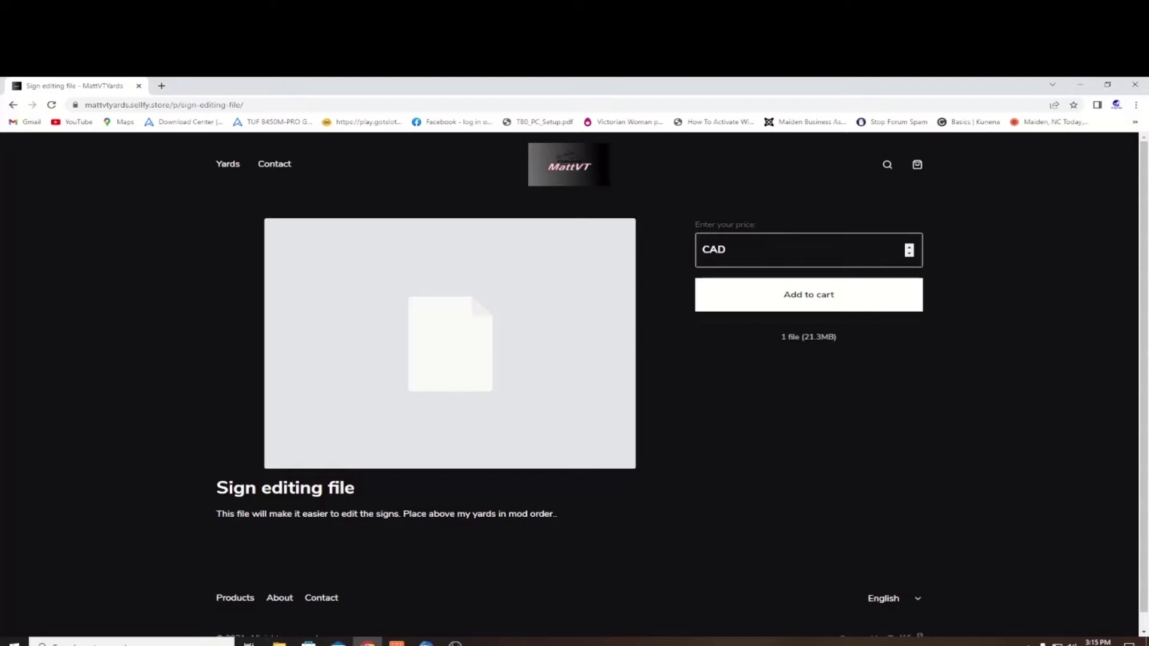
left_click(1080, 84)
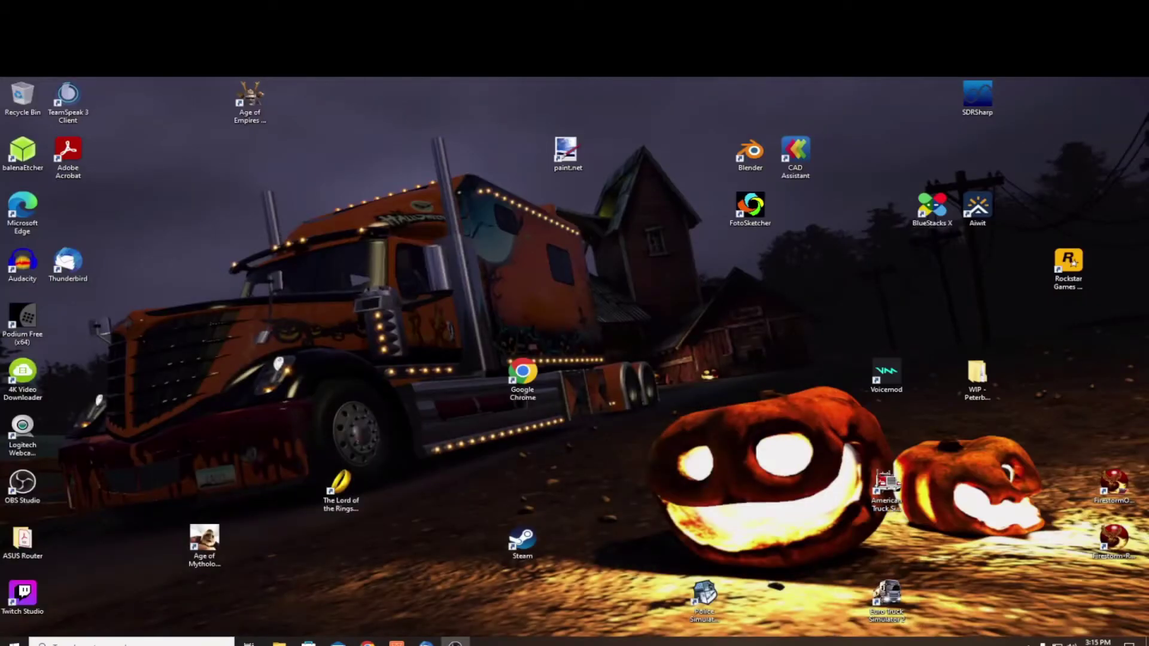
In File Explorer, extract the Sign_Edit archive in Documents\MattVT Yards Files into its own Sign_Edit folder
left_click(279, 643)
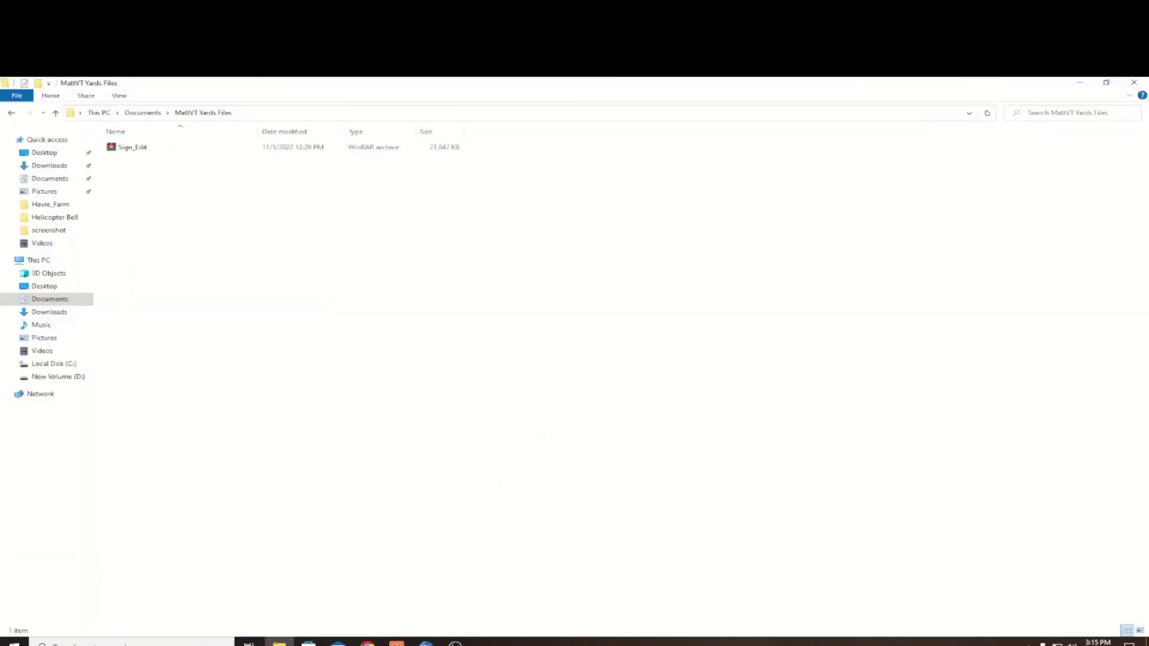
right_click(126, 148)
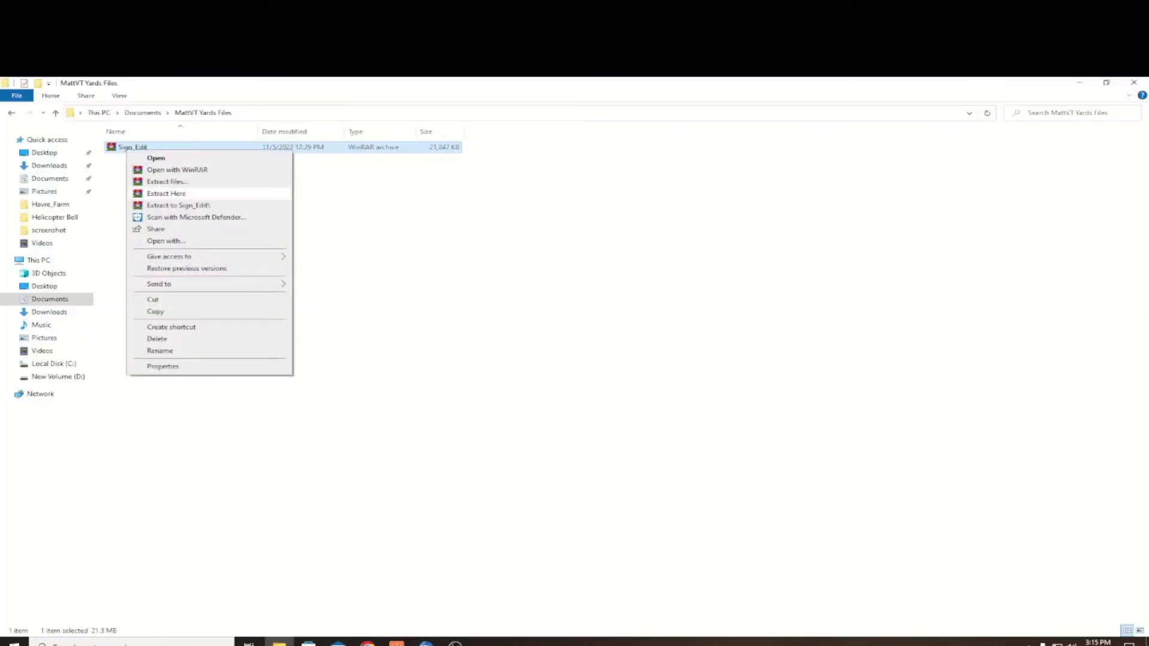
left_click(178, 206)
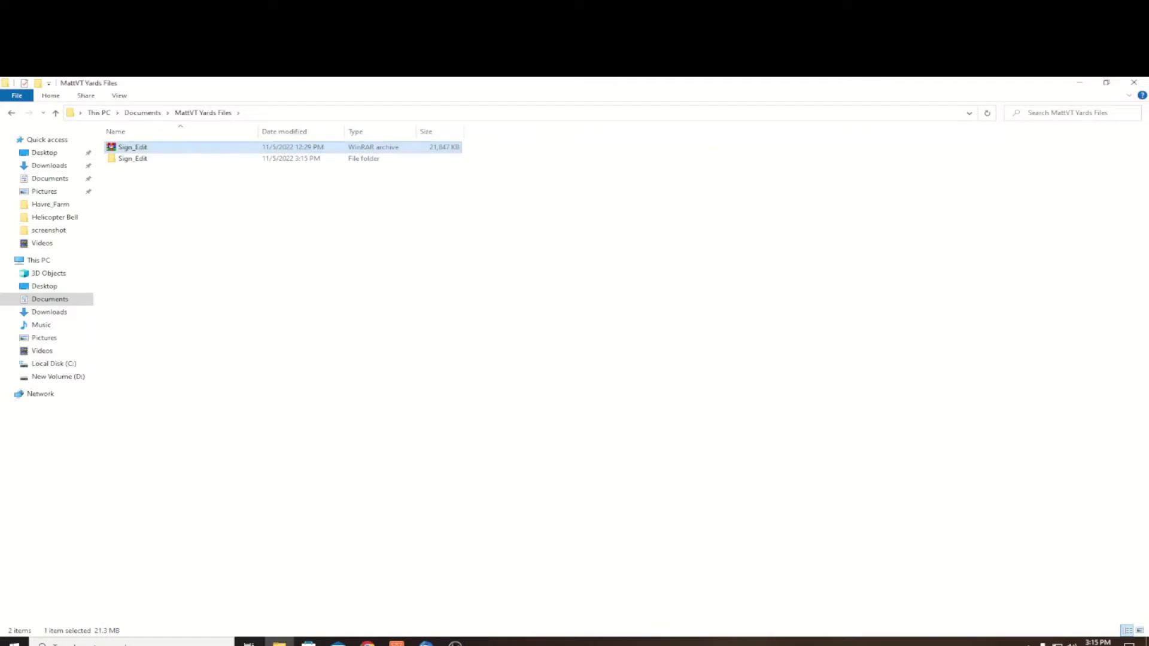
Open the extracted Sign_Edit folder and view its Instructions text file
double_click(133, 147)
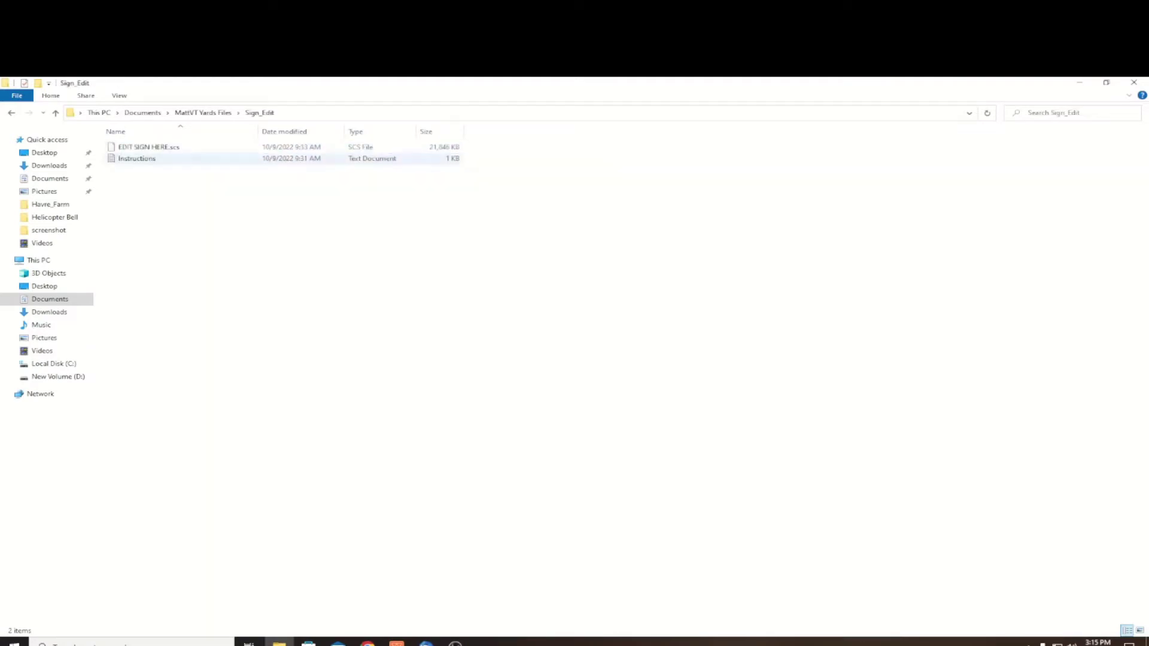
left_click(148, 148)
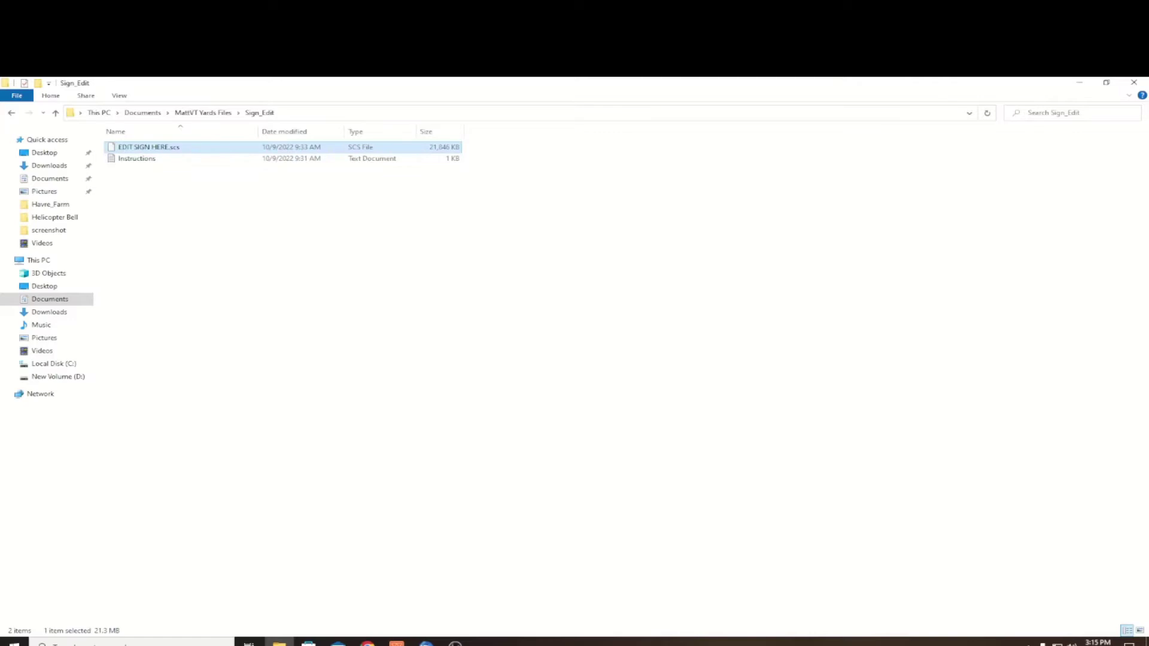
double_click(137, 158)
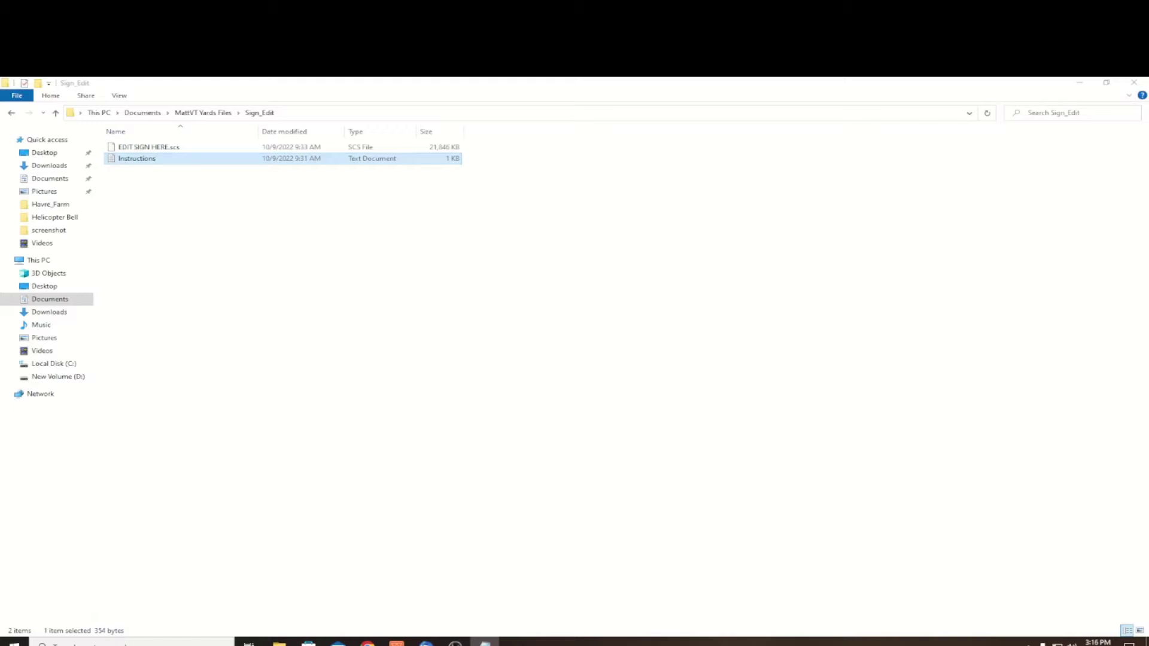
Open EDIT SIGN HERE.scs with WinRAR archiver, dismiss the license reminder, and browse to the taina95\sign_surette folder
right_click(146, 150)
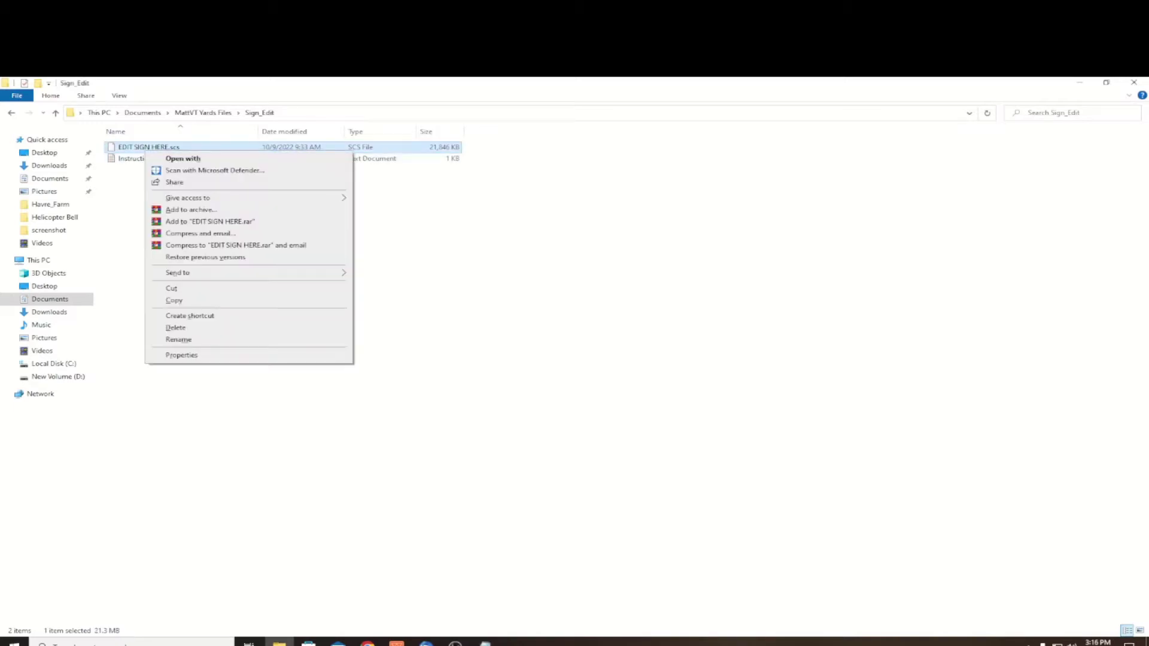
left_click(183, 158)
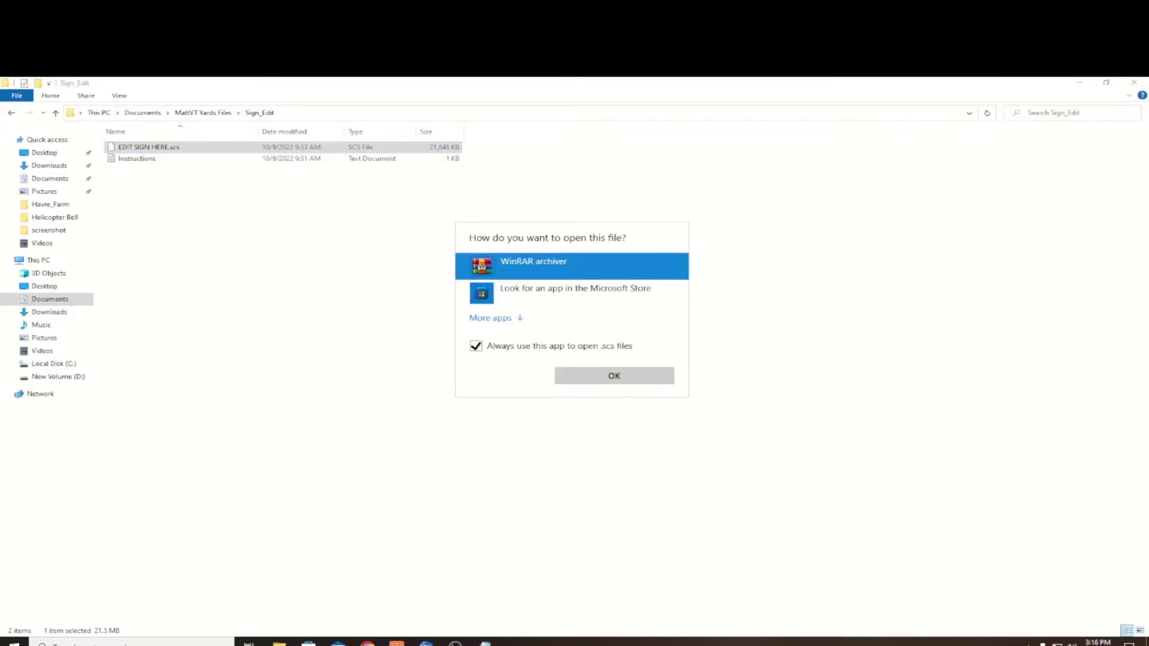
left_click(476, 345)
left_click(614, 376)
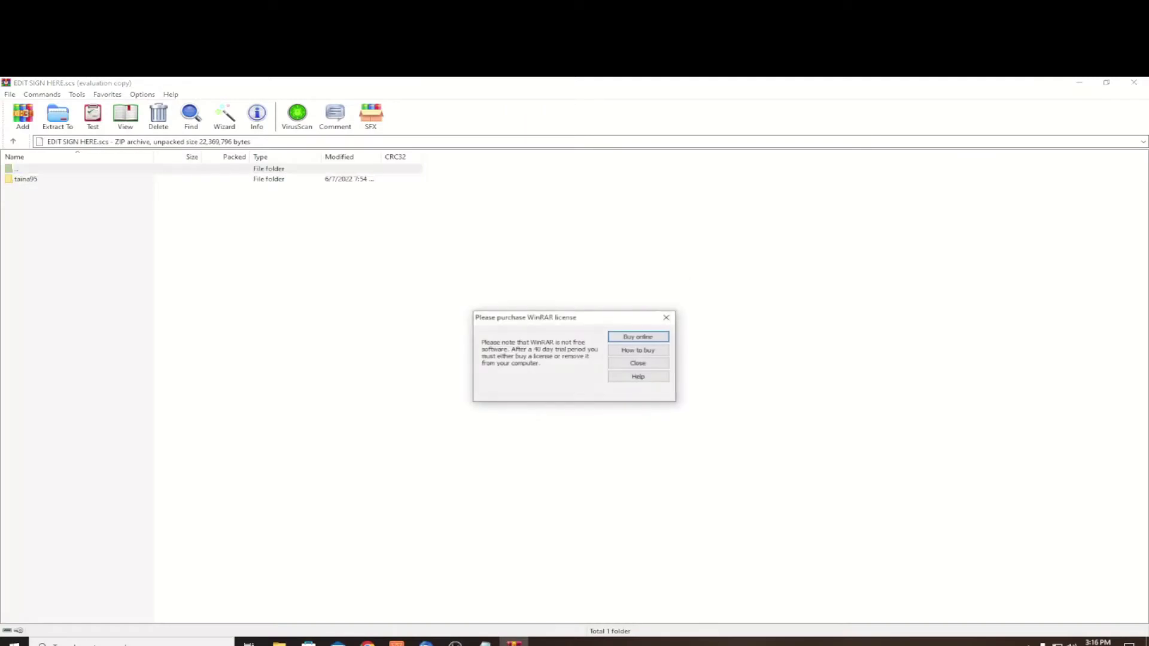
left_click(666, 318)
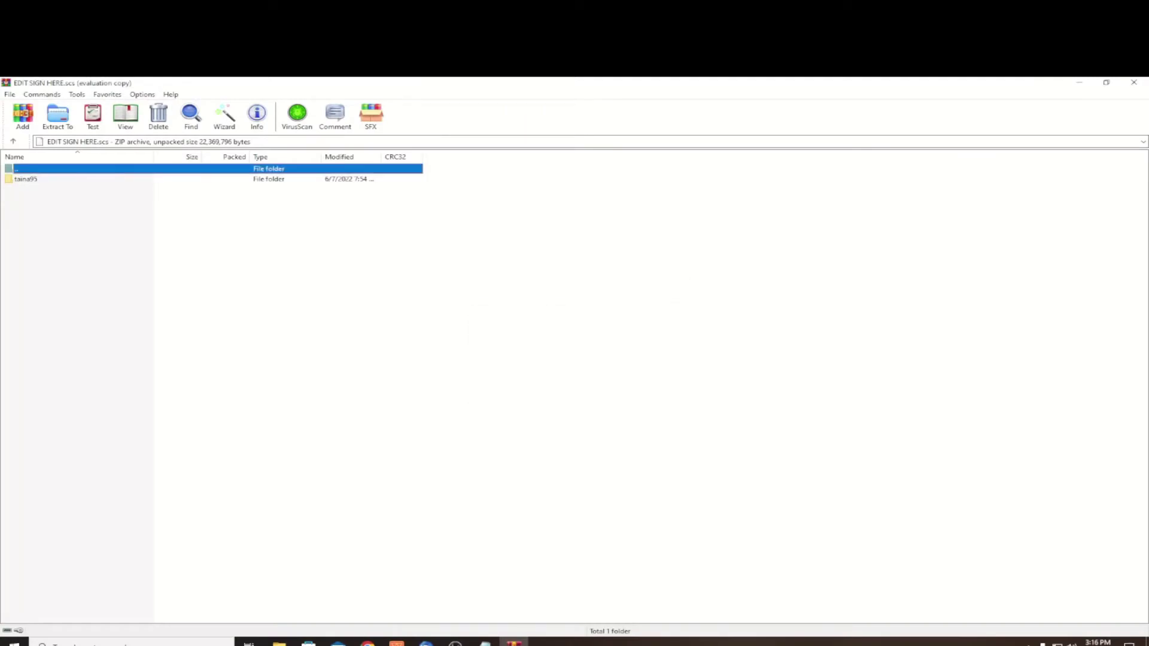
double_click(26, 179)
key("Down")
key("Return")
Extract sign_template.dds to the suggested EDIT SIGN HERE folder inside Sign_Edit and close the archive
key("Down")
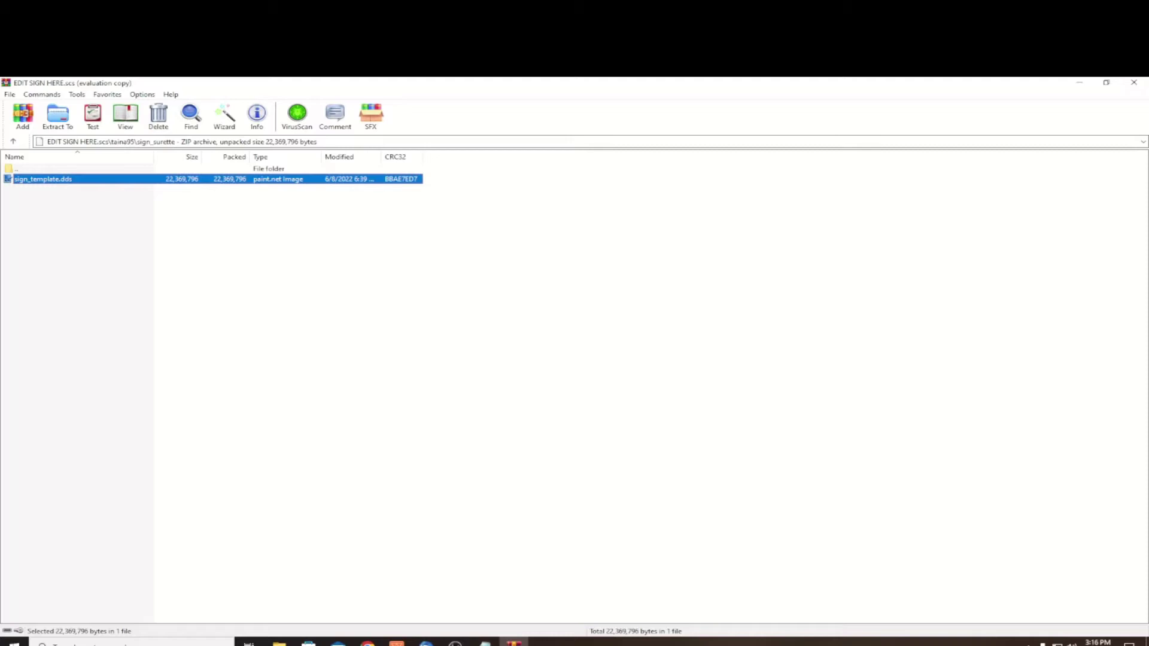
key("Menu")
key("Down")
key("Down")
key("Down")
key("Down")
key("Down")
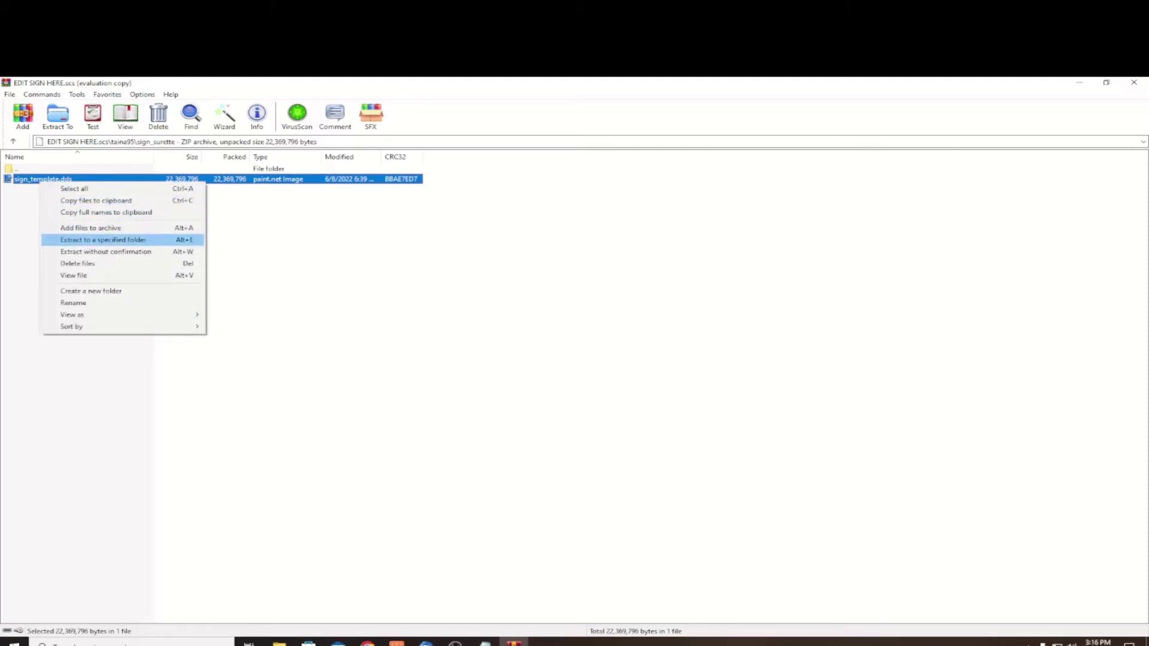
key("Return")
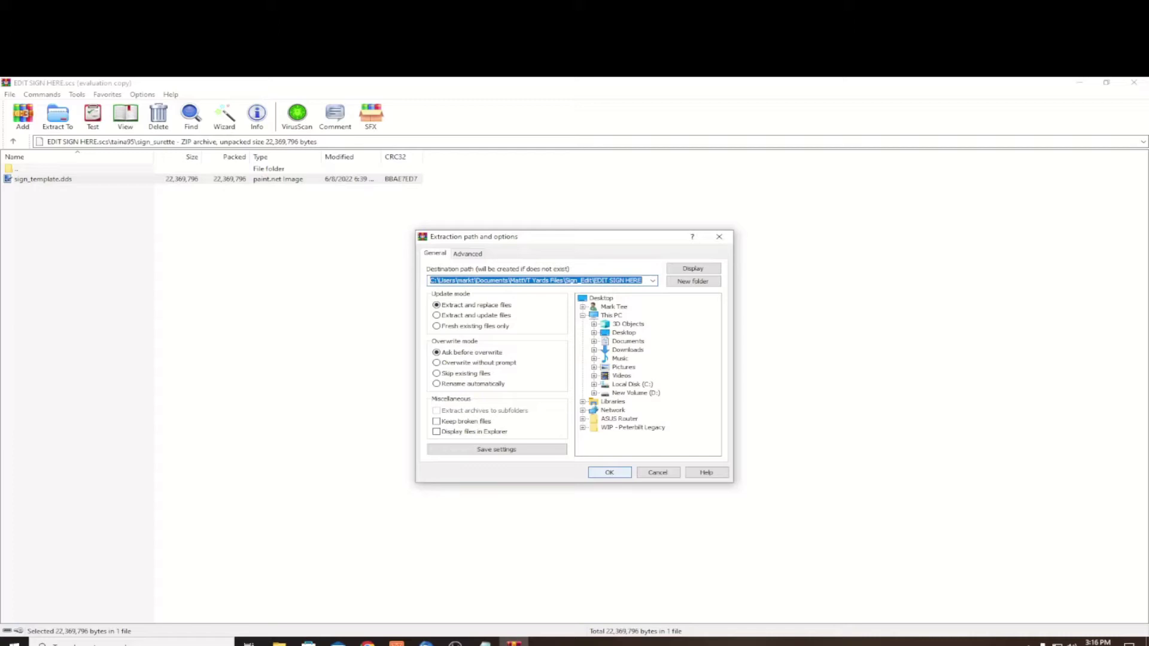
key("Return")
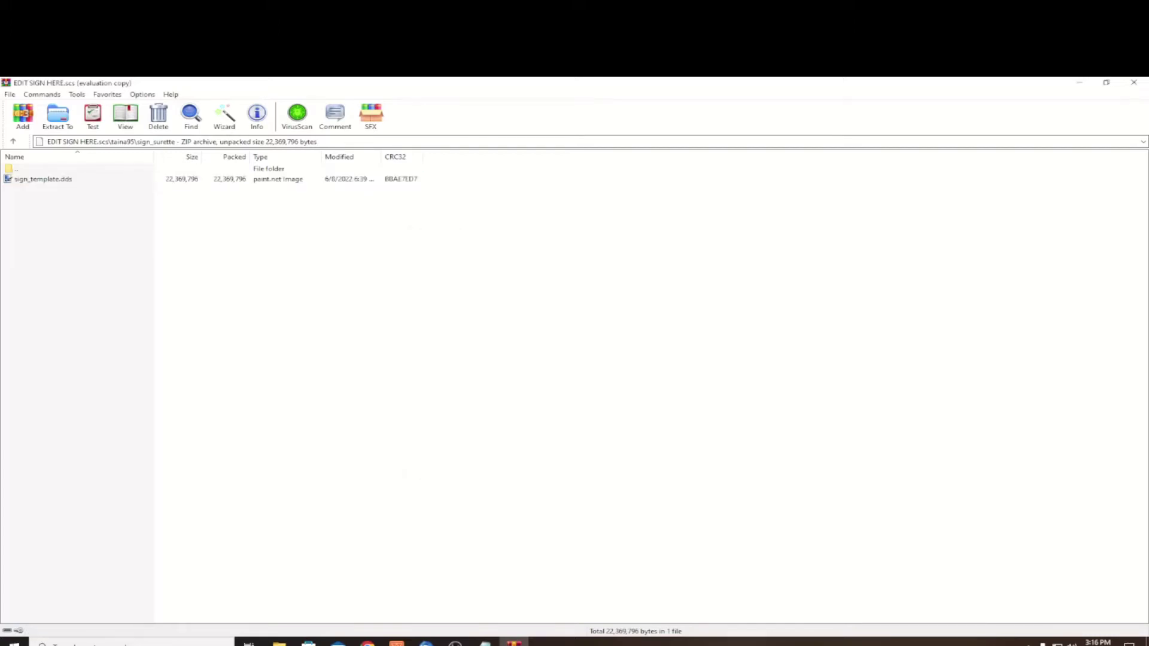
left_click(1134, 82)
left_click(658, 269)
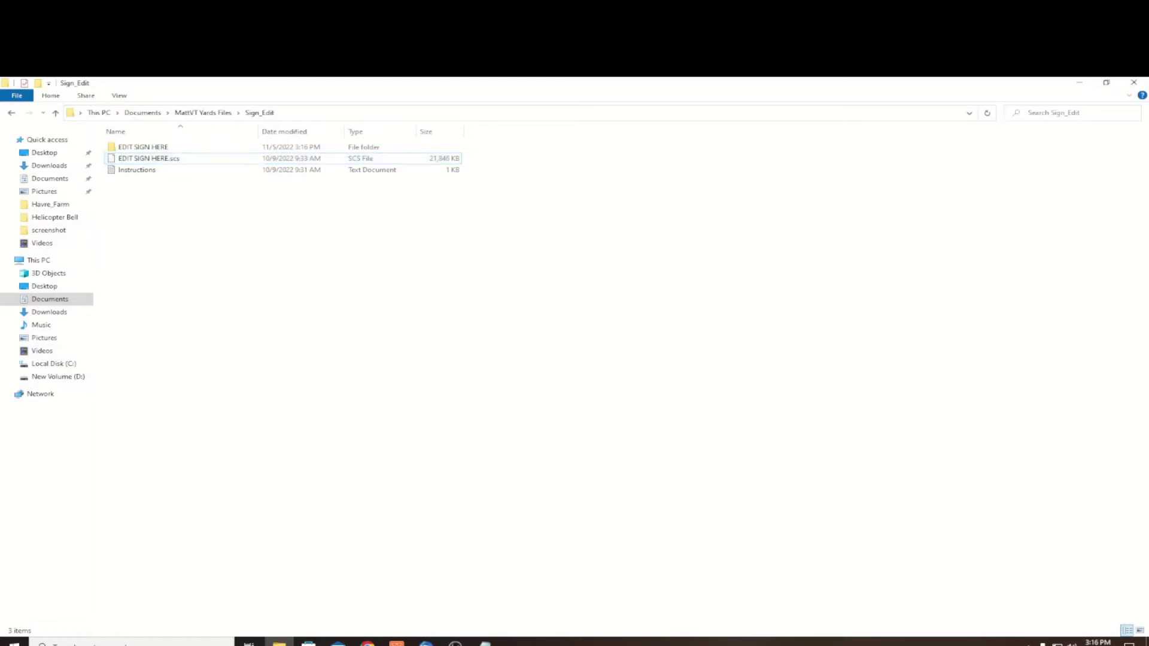
Open the extracted sign_template image from the EDIT SIGN HERE folder in paint.net and add a new layer
double_click(143, 146)
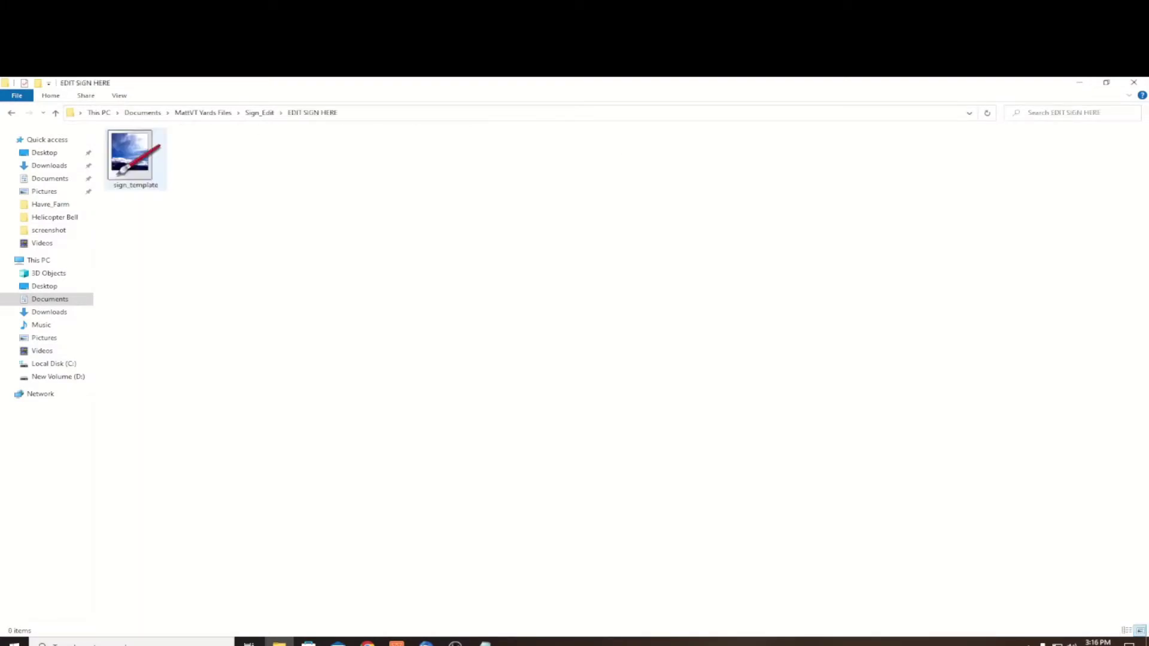
right_click(135, 166)
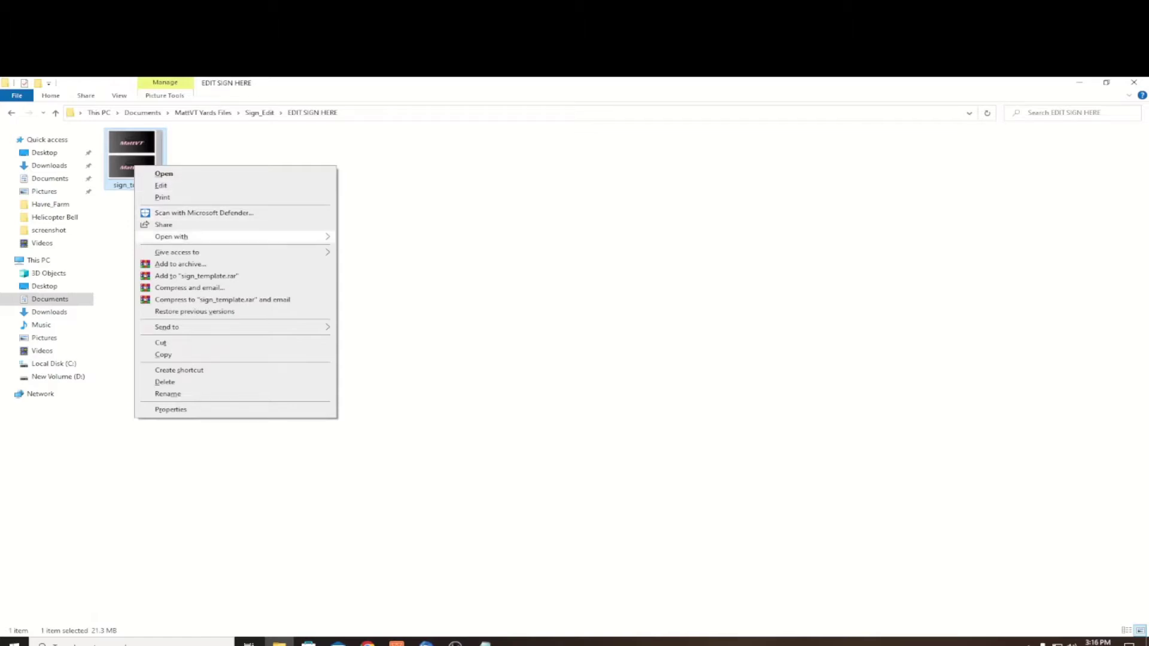
mouse_move(179, 236)
left_click(369, 250)
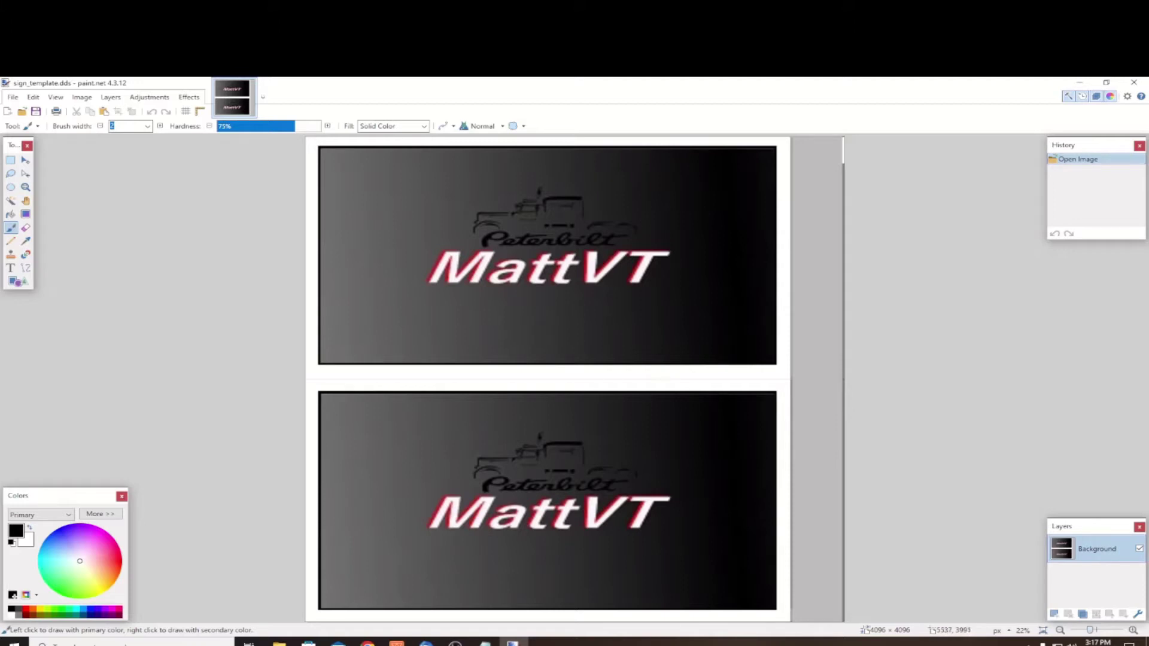
left_click(1054, 614)
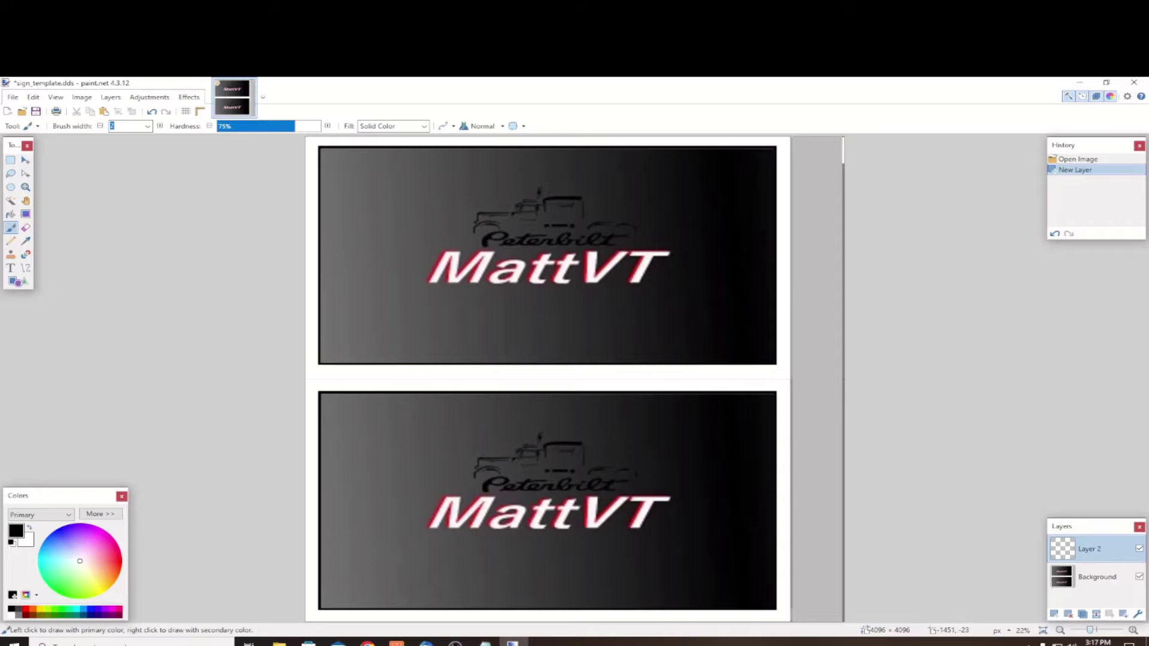
Open the Bell logo image "images (1)" from the Helicopter Bell folder in ATS Skinning
left_click(13, 97)
left_click(33, 125)
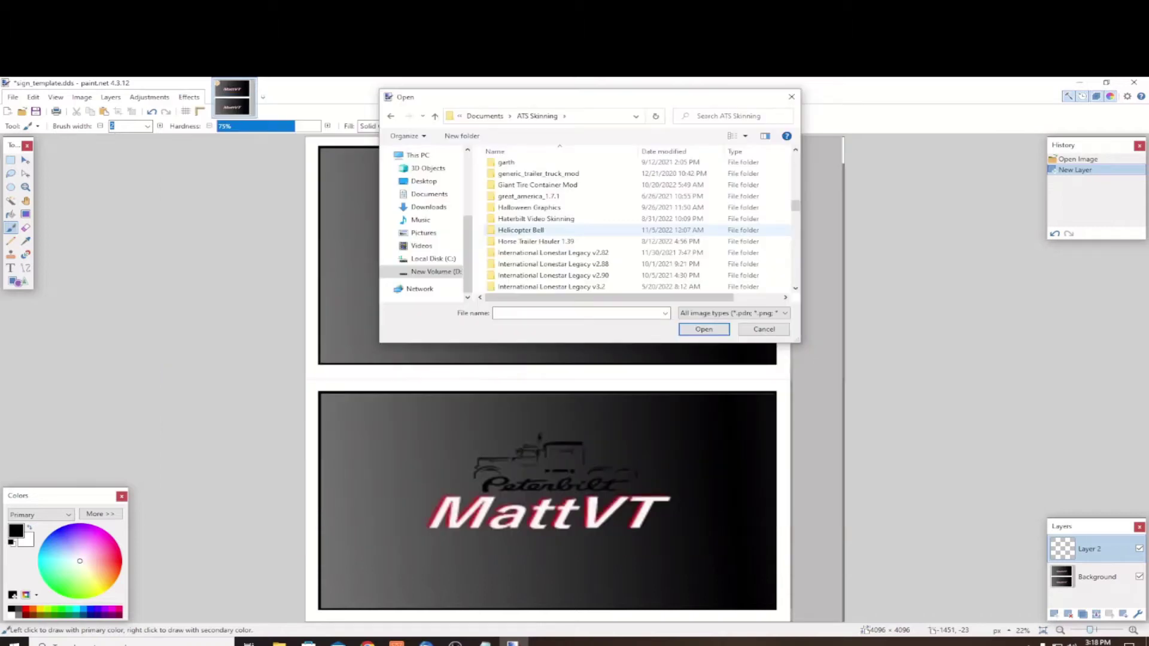
double_click(520, 230)
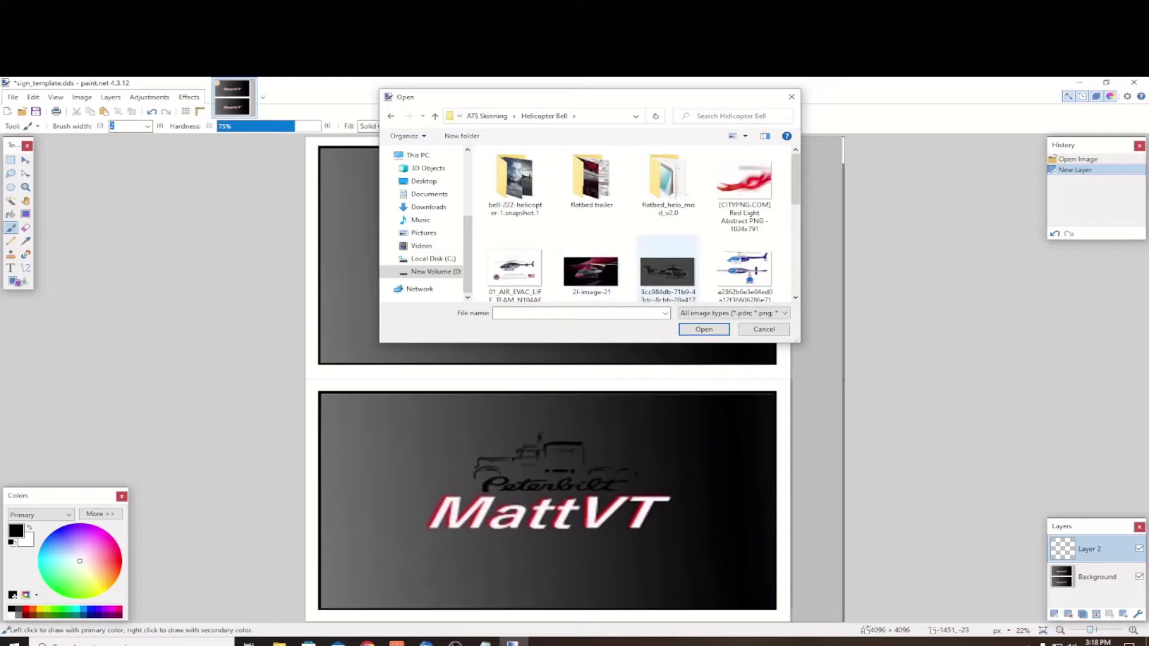
scroll(668, 269, "down", 5)
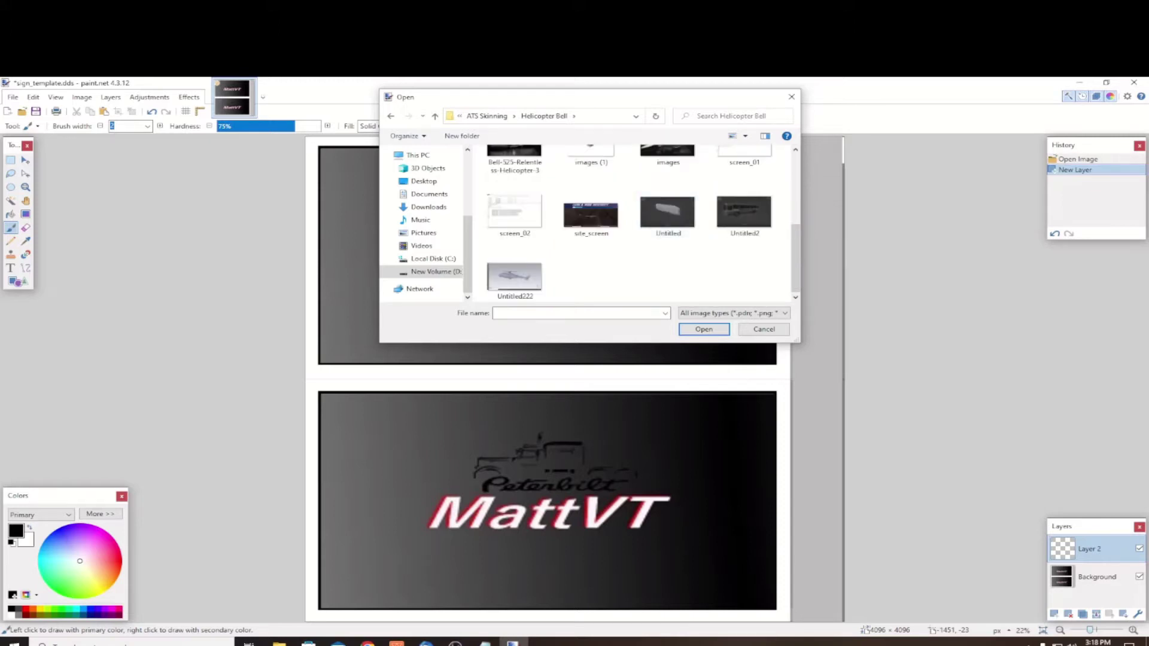
scroll(644, 221, "up", 1)
scroll(640, 221, "up", 2)
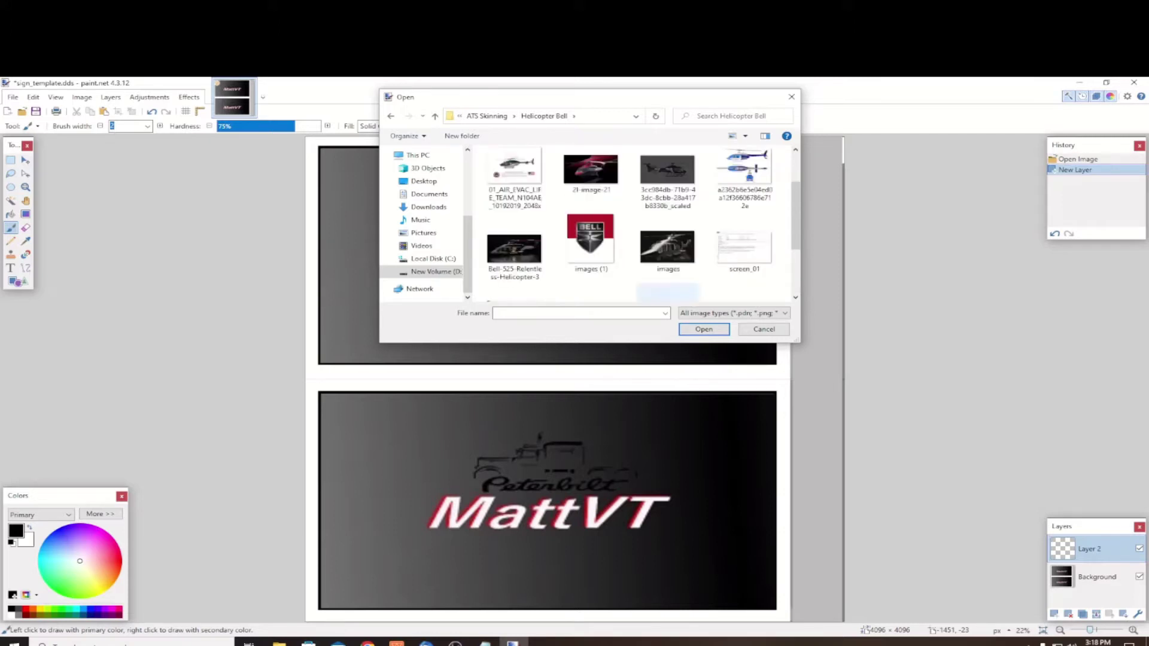
left_click(591, 243)
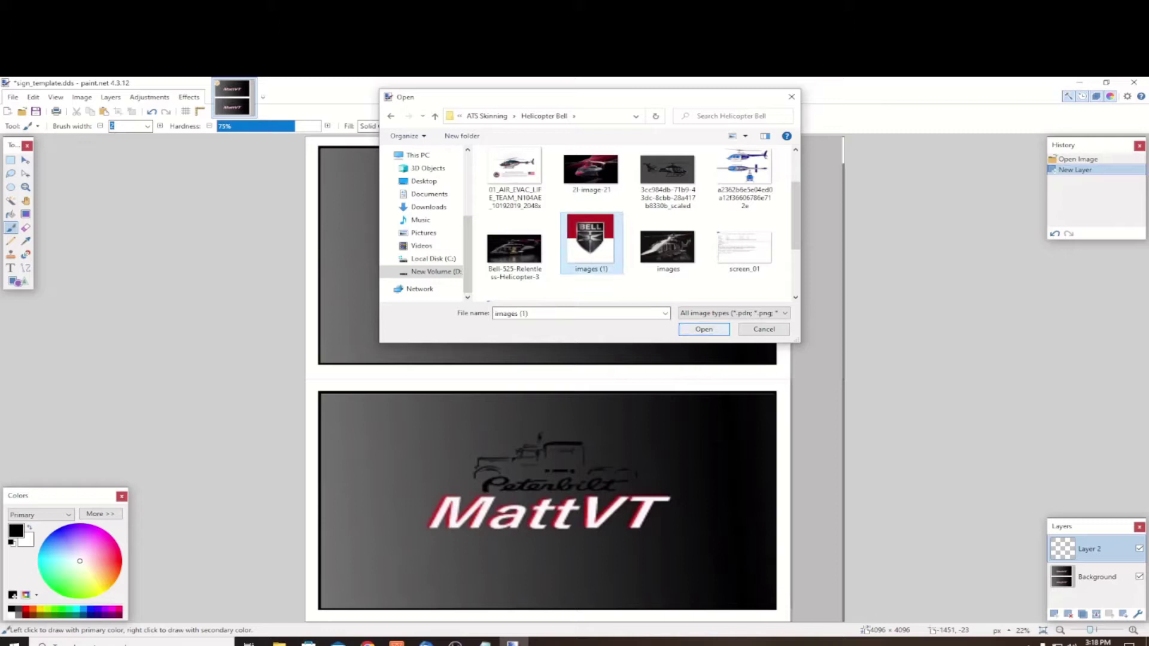
left_click(694, 329)
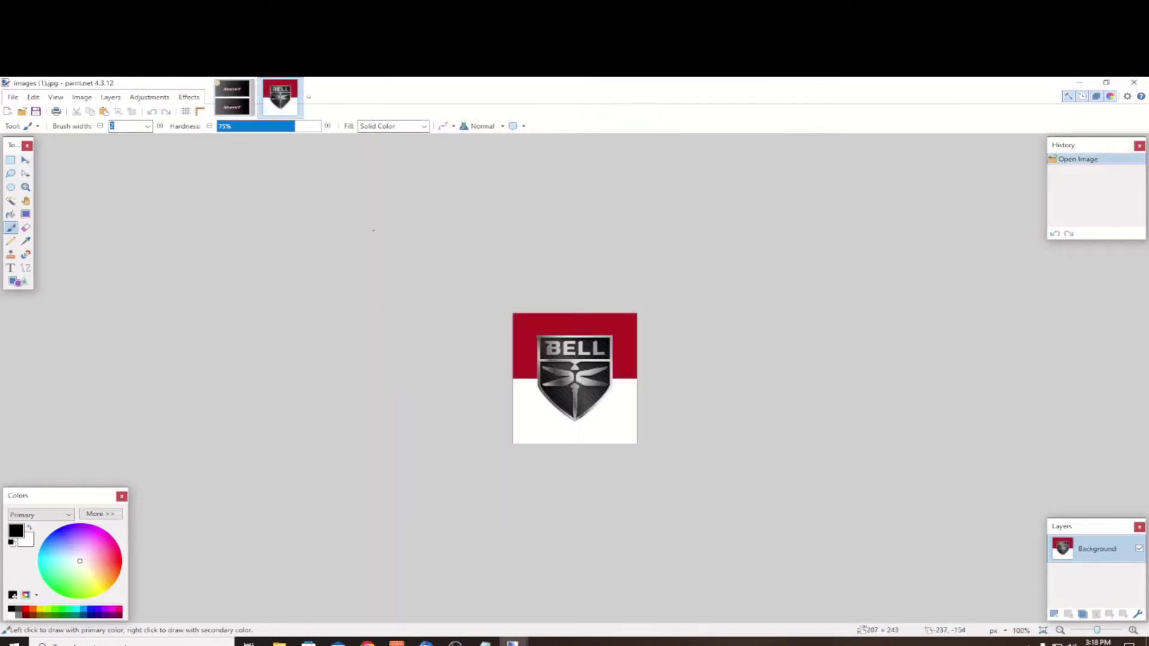
Select the entire Bell logo image and copy it
left_click(33, 96)
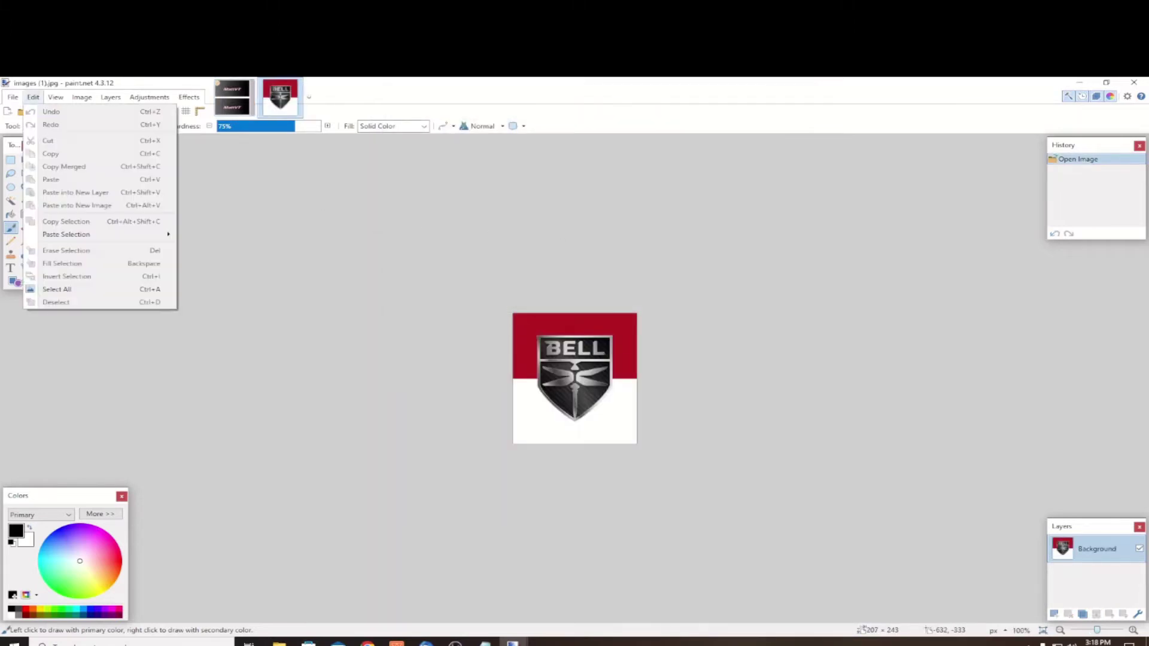
left_click(66, 290)
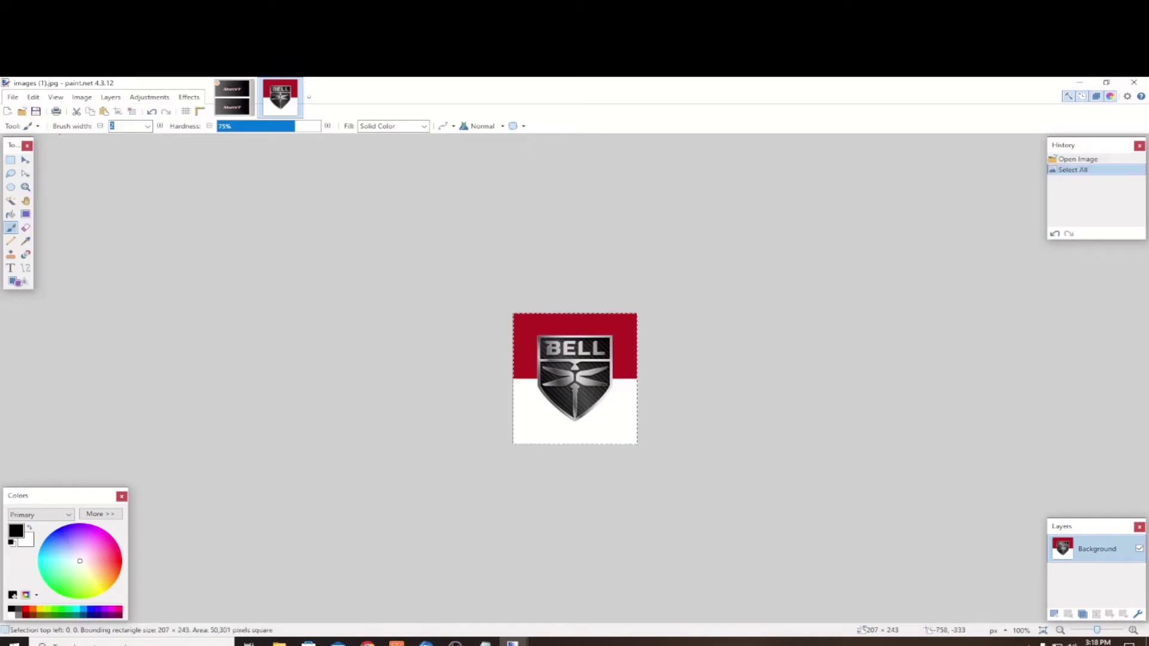
left_click(33, 97)
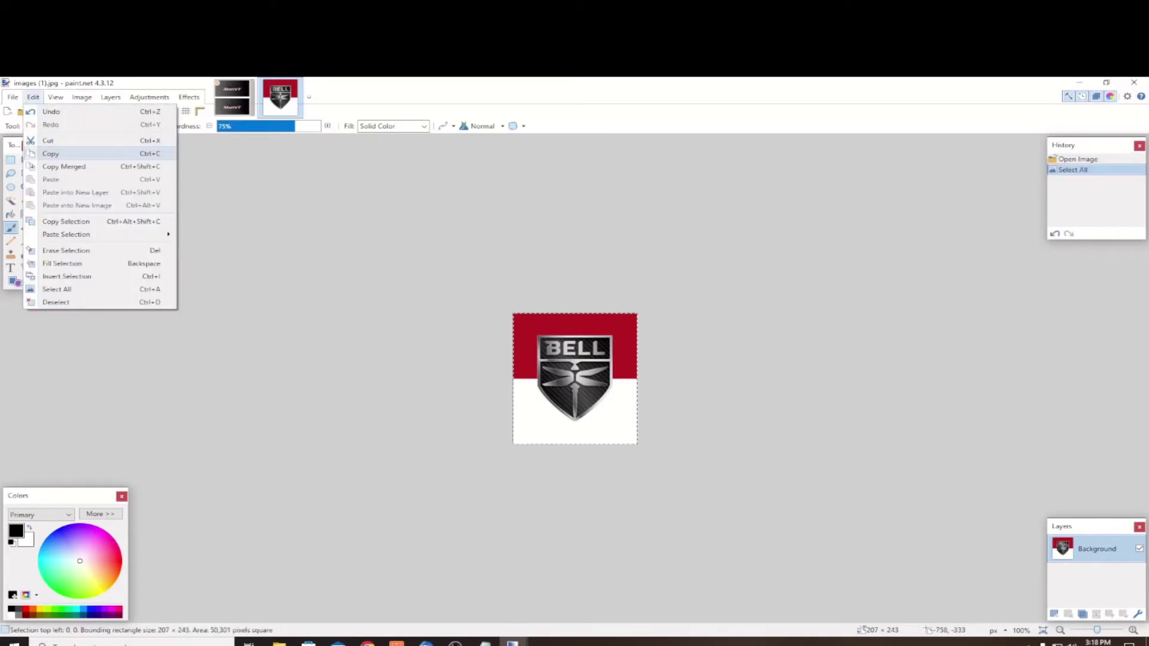
left_click(51, 153)
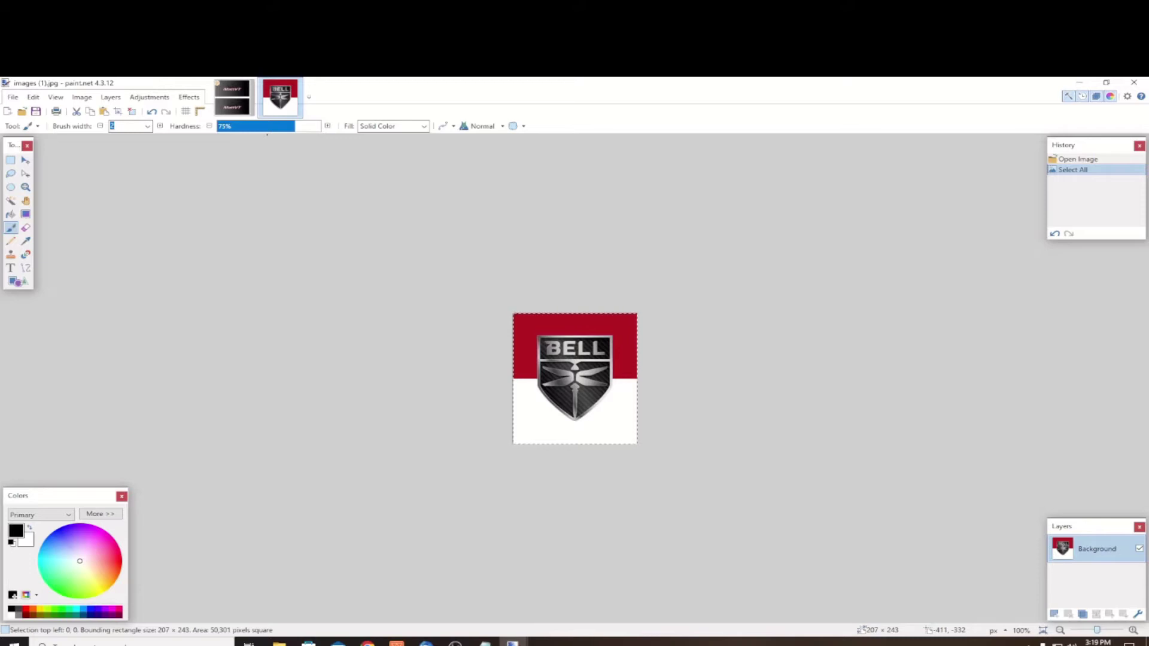
Return to sign_template.dds, add another new layer, and paste the copied Bell logo onto it
left_click(232, 97)
key("ctrl+shift+n")
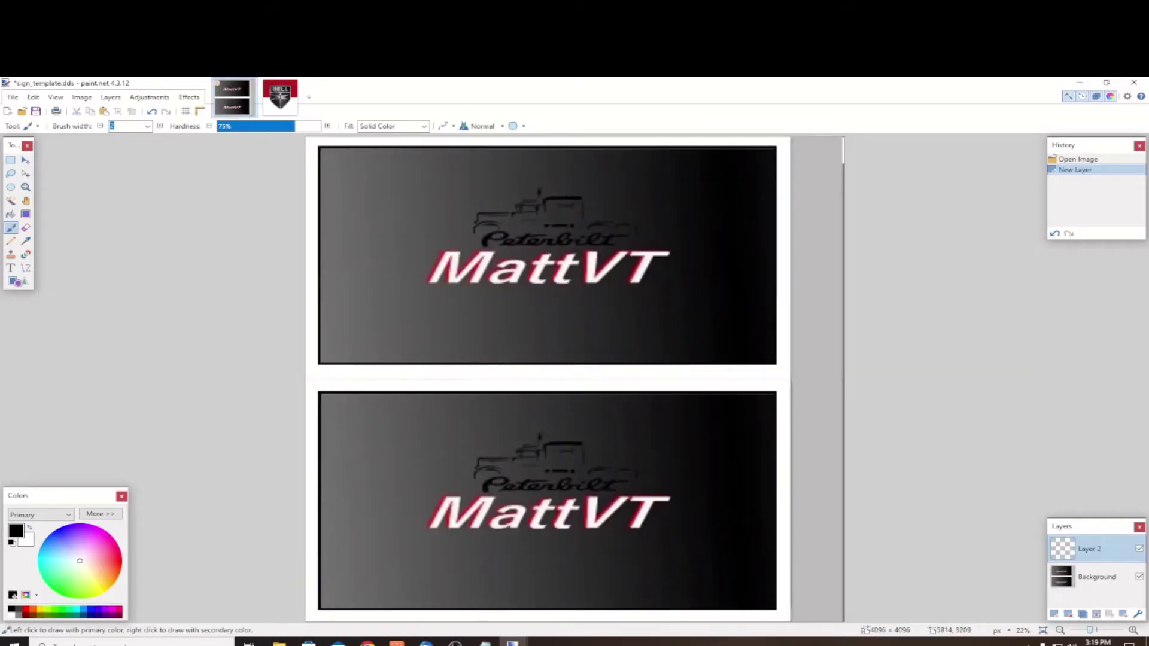
key("ctrl+shift+n")
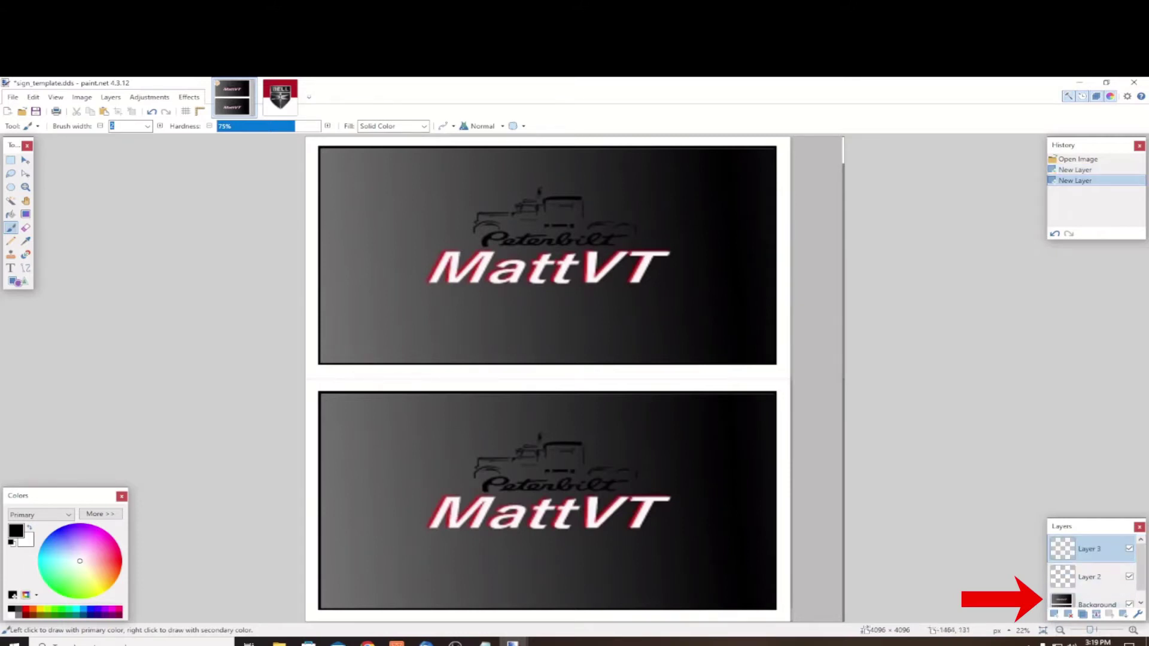
left_click(33, 97)
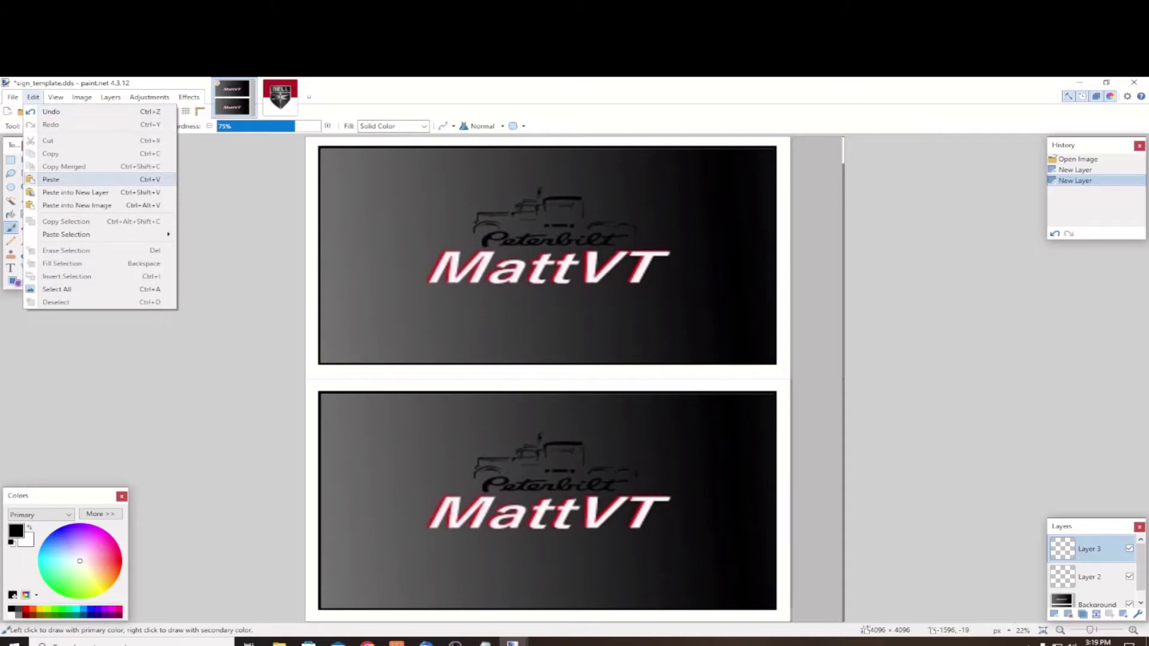
key("Return")
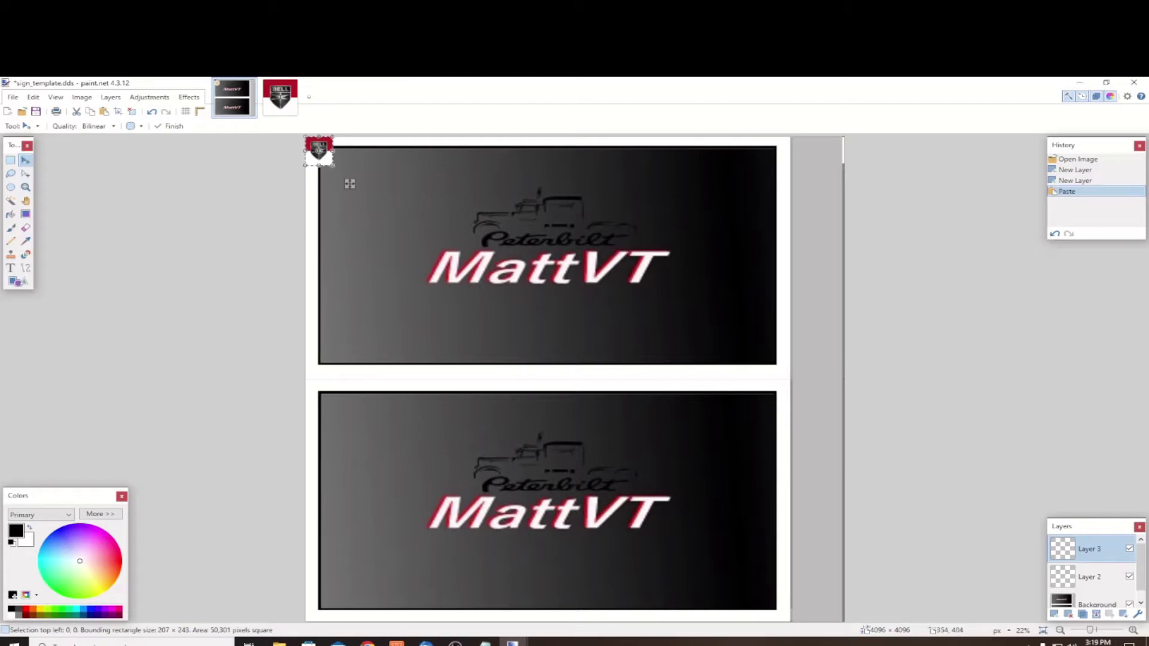
Enlarge the pasted Bell logo to about 770 × 893 pixels and centre it over the MattVT text on the upper sign
left_click_drag(349, 184, 616, 329)
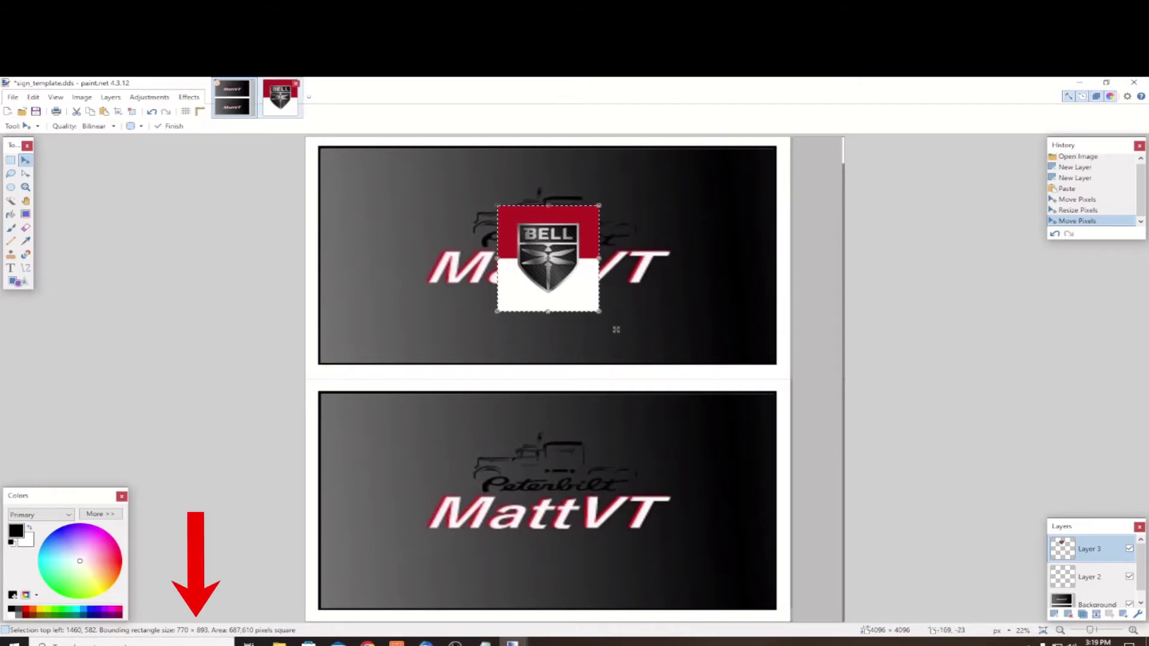
Resize the original Bell logo image, images (1).jpg, to 770 × 893 pixels without maintaining the aspect ratio
key("ctrl+Tab")
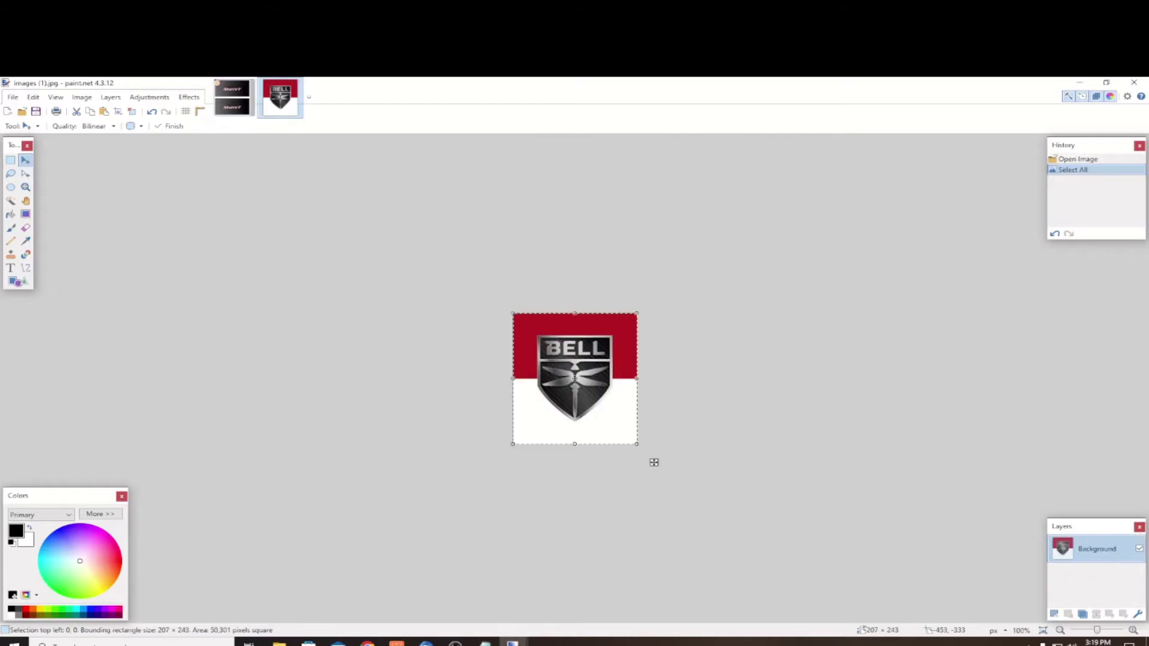
key("alt+i")
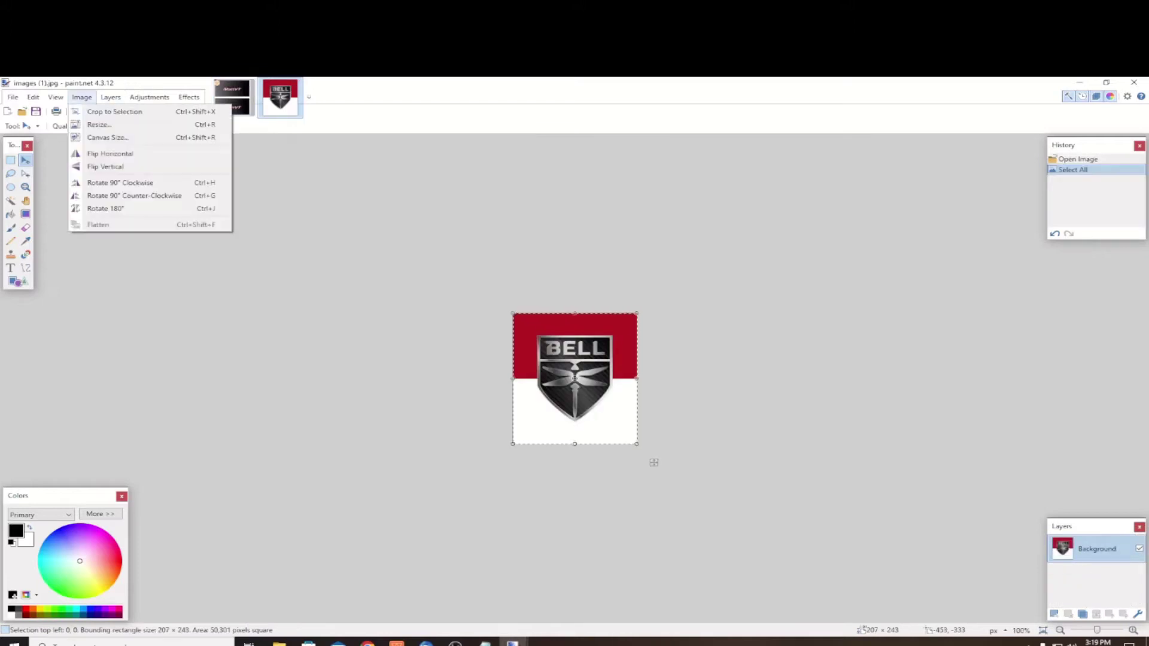
key("Down")
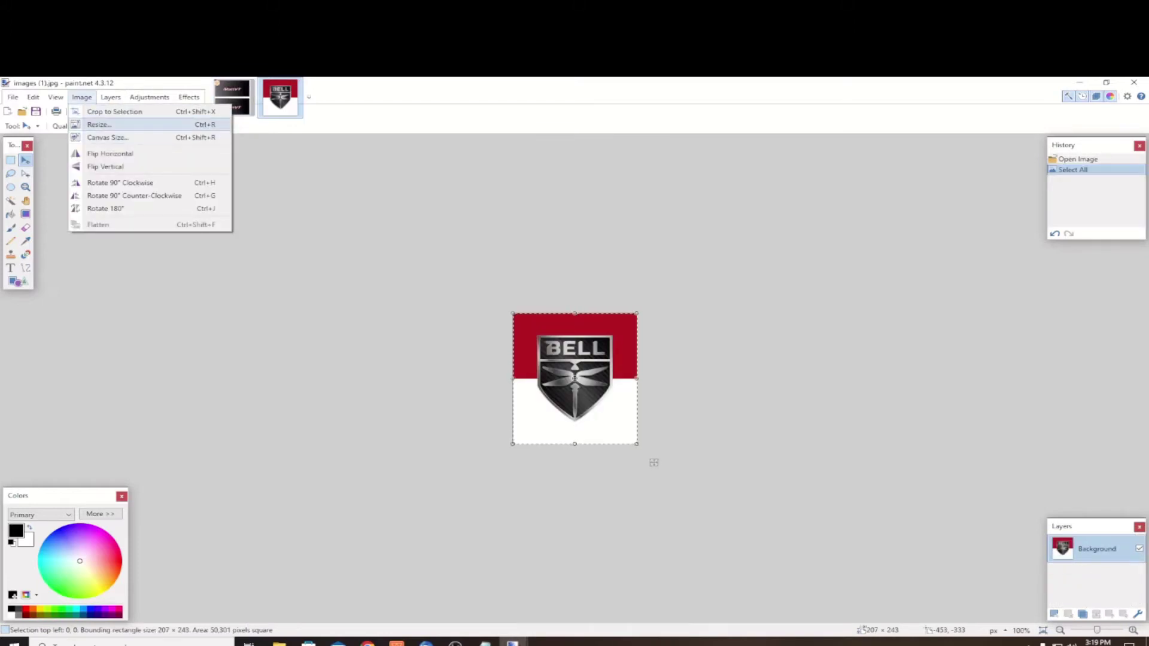
key("Return")
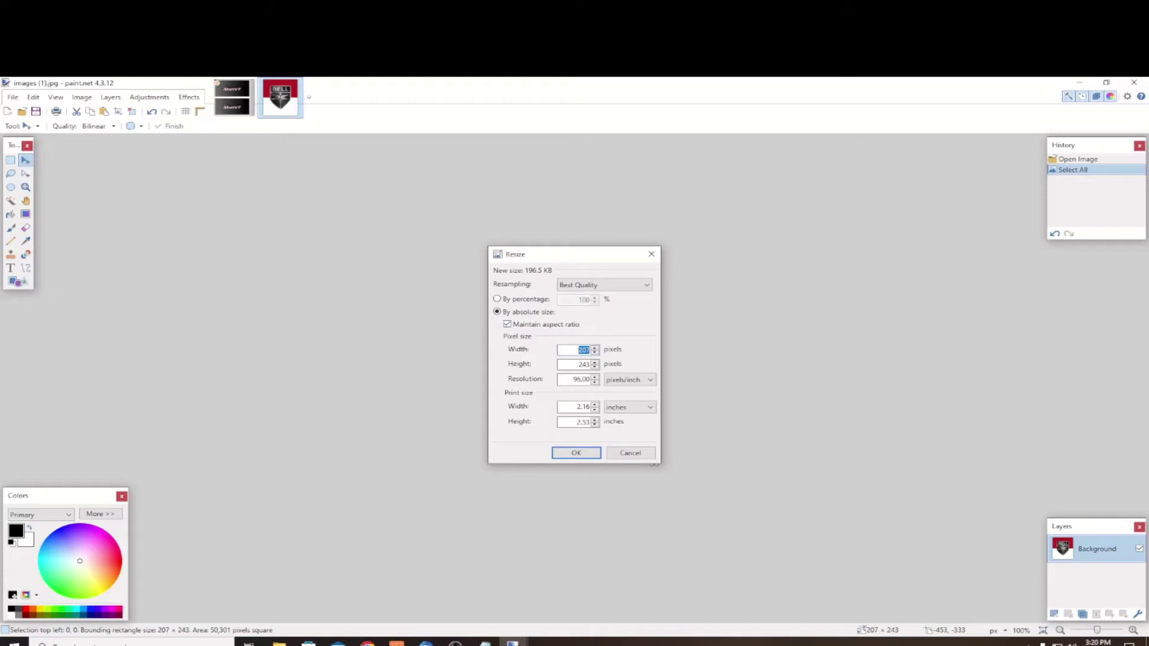
type("770")
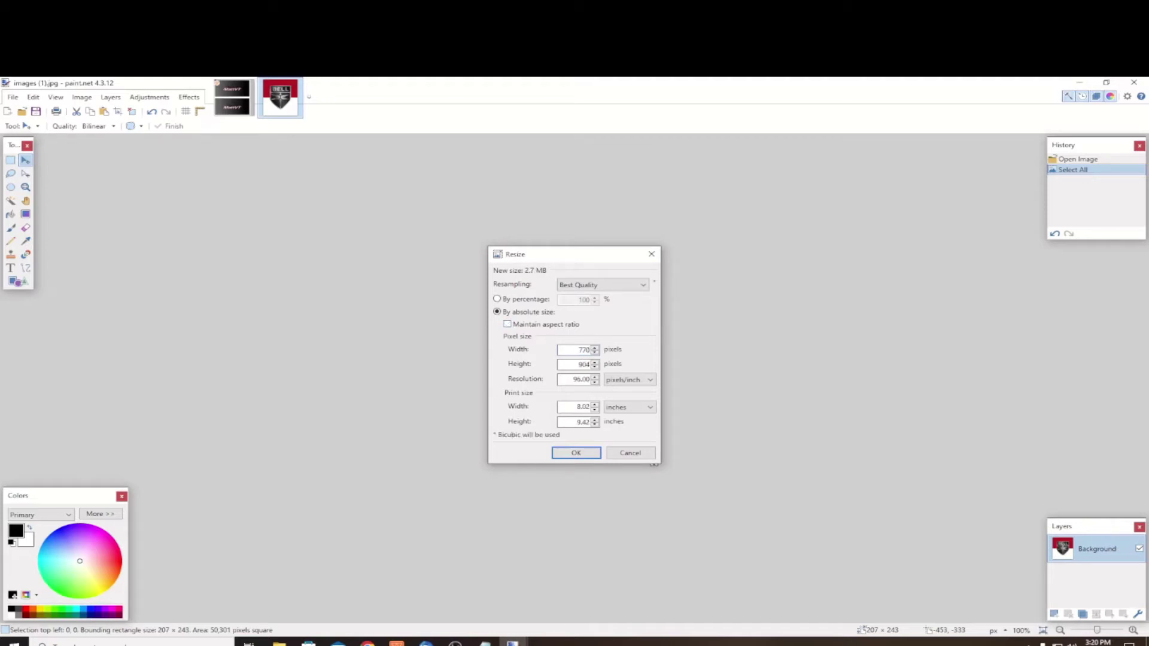
key("Tab")
type("893")
left_click(576, 453)
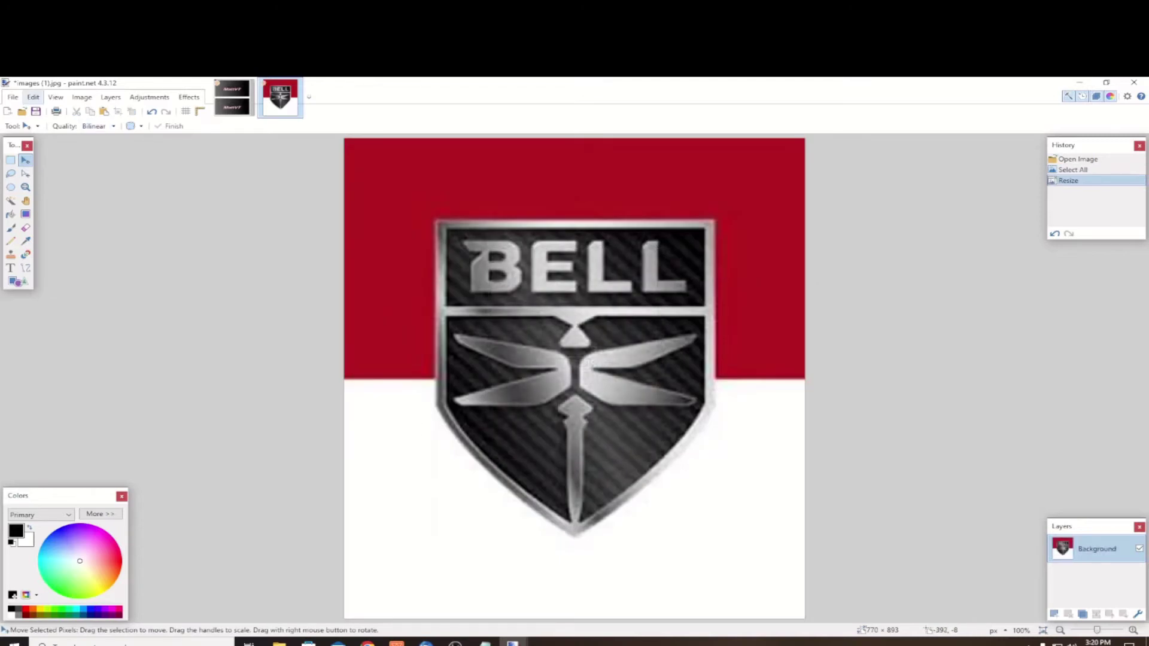
Select the entire resized Bell logo image and copy it
left_click(32, 97)
left_click(56, 289)
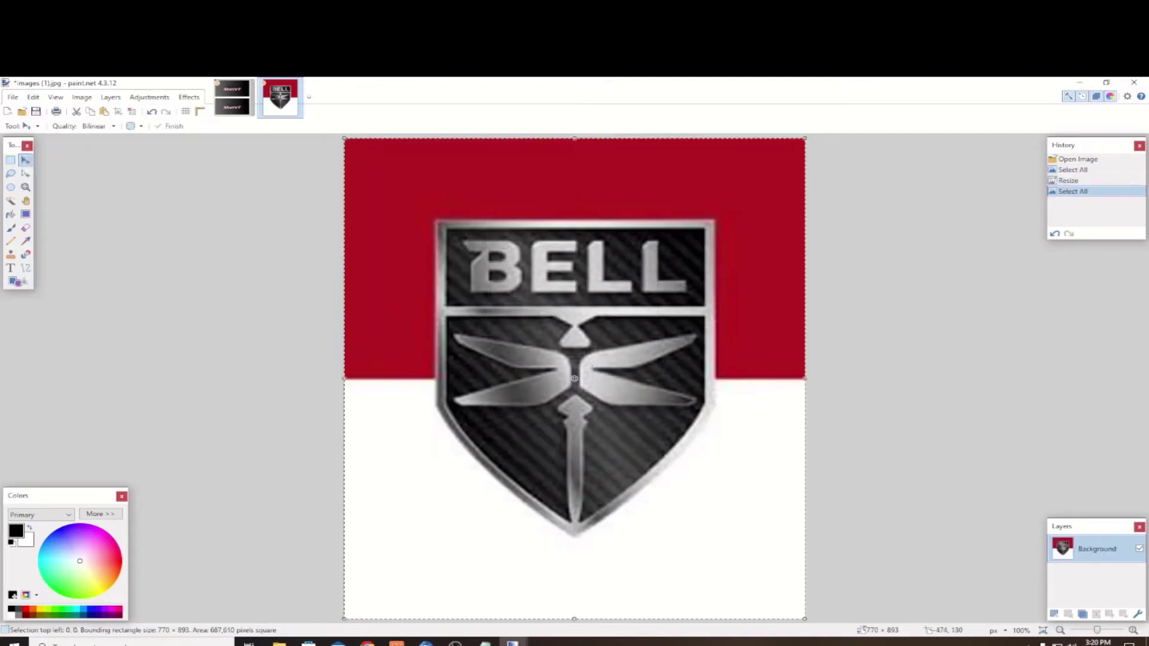
left_click(33, 97)
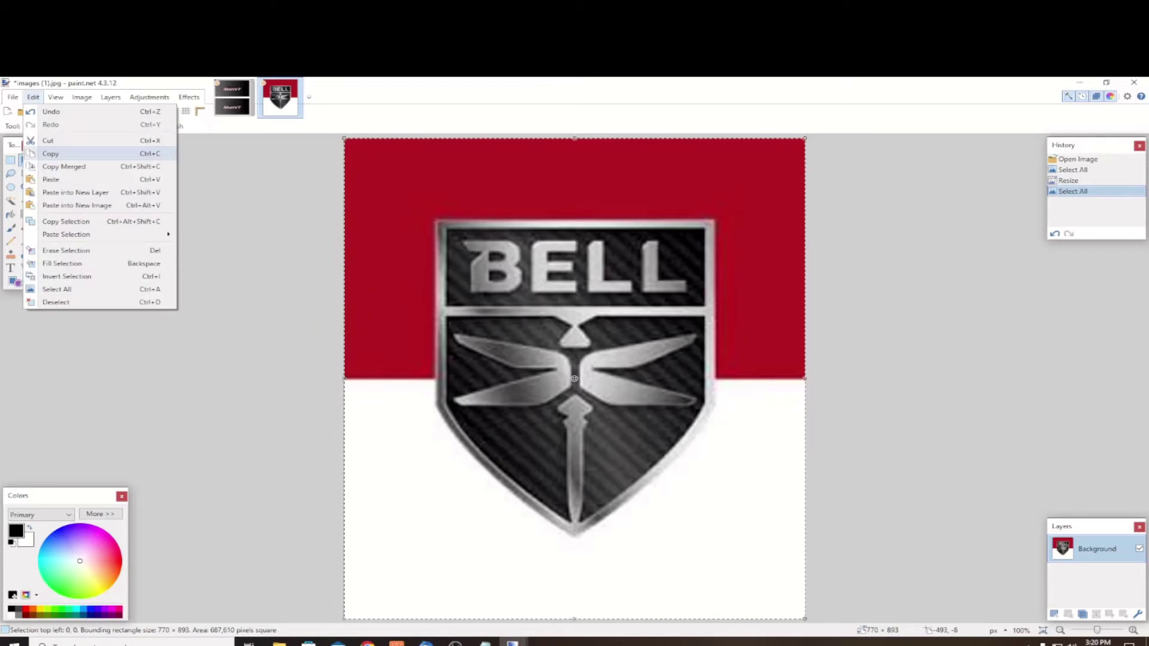
left_click(54, 151)
Paste the resized Bell logo onto Layer 3 of sign_template.dds and centre it over the MattVT text on the lower sign
left_click(233, 98)
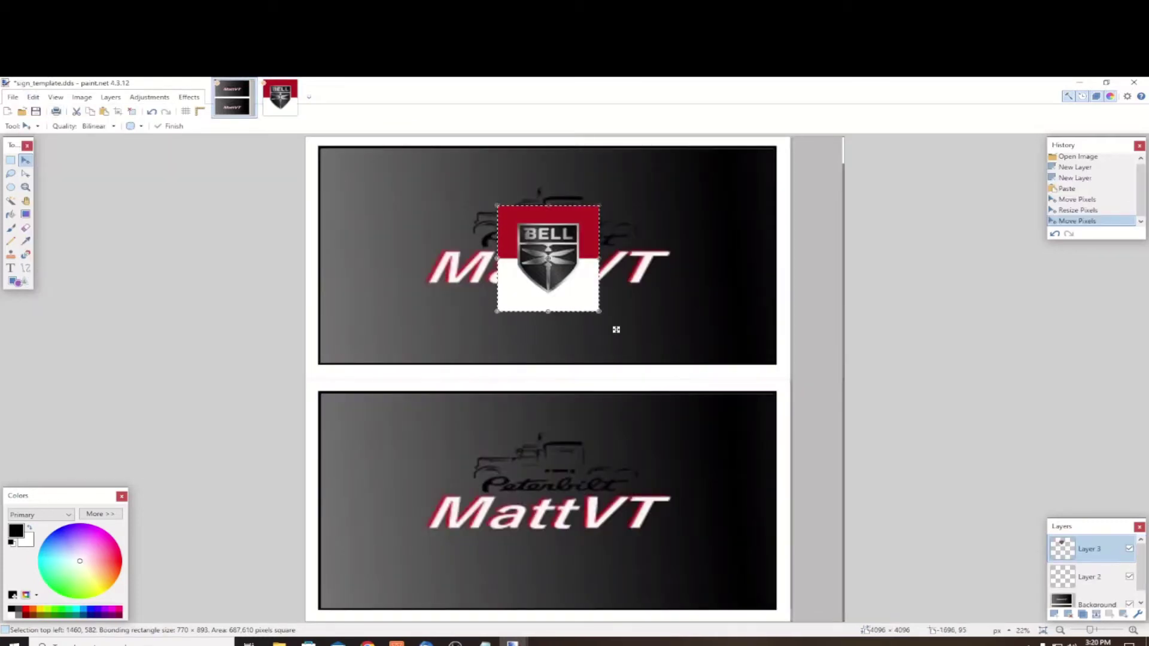
left_click(33, 97)
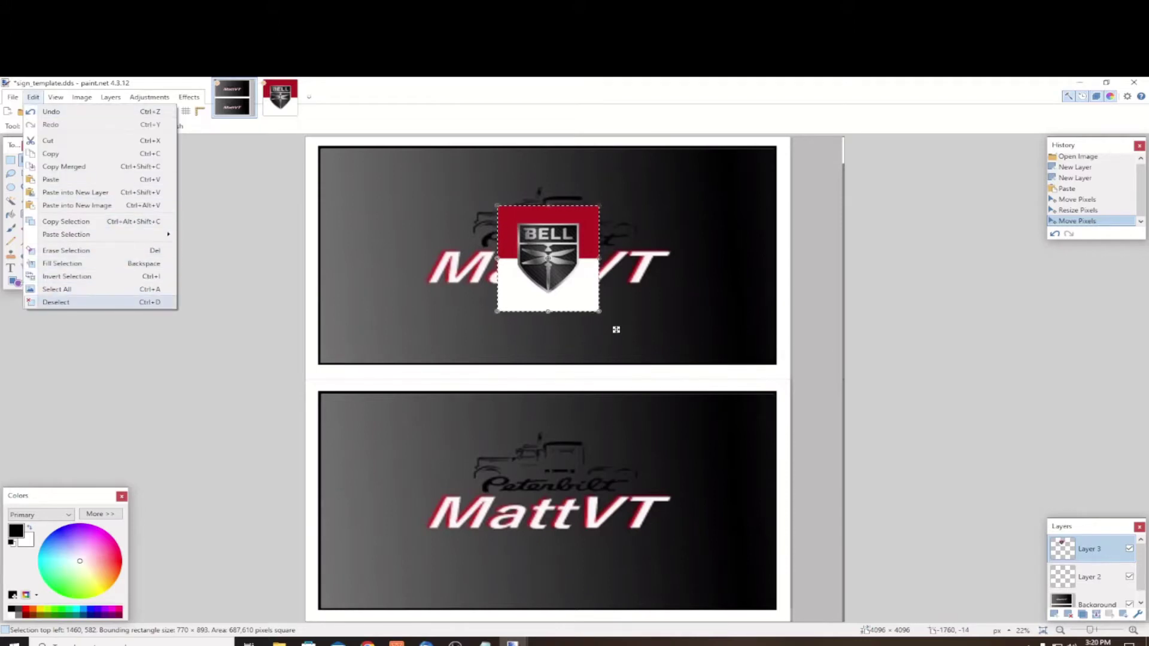
left_click(55, 303)
key("alt+e")
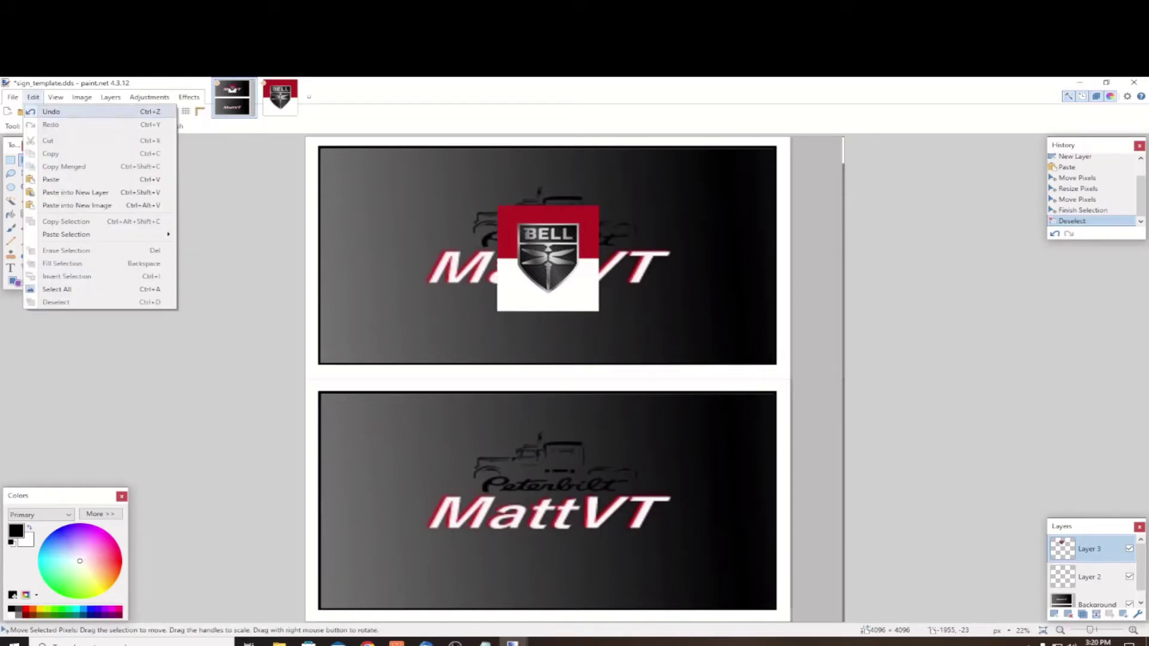
key("Down")
key("Down")
key("Down")
key("Return")
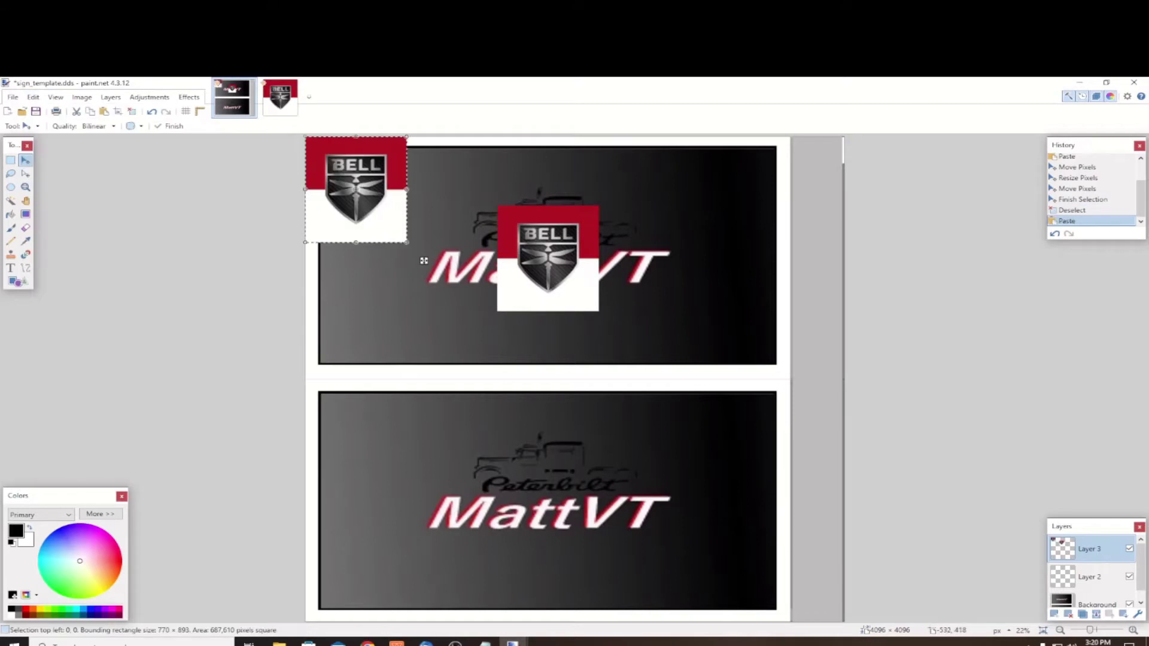
left_click_drag(424, 261, 618, 575)
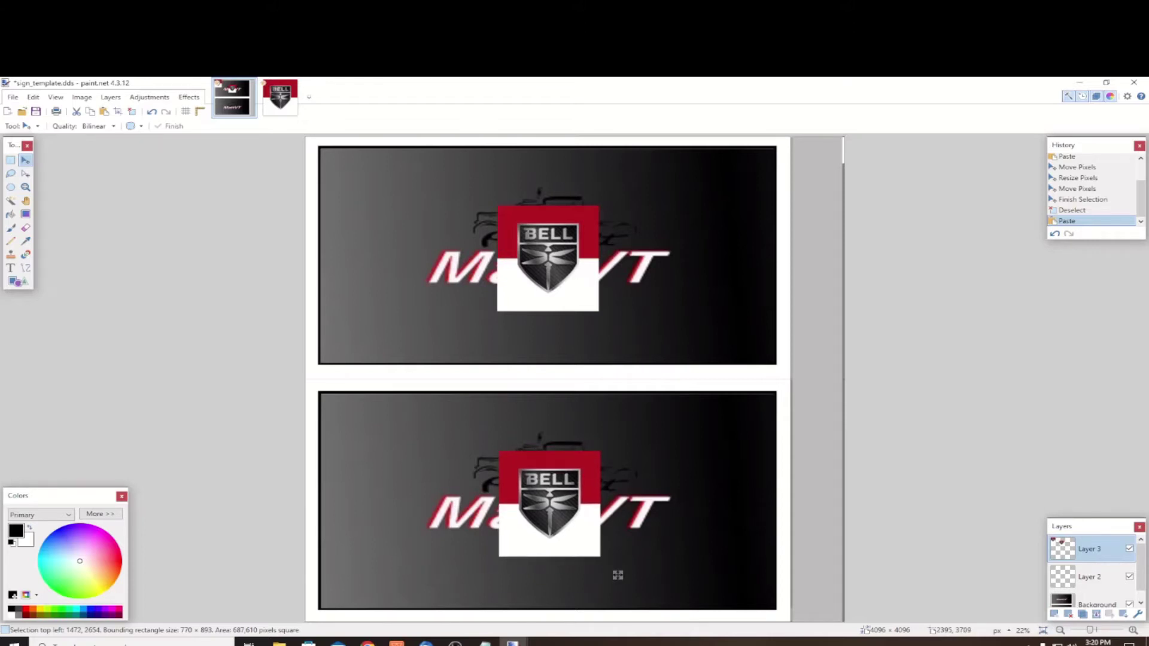
left_click_drag(618, 575, 617, 575)
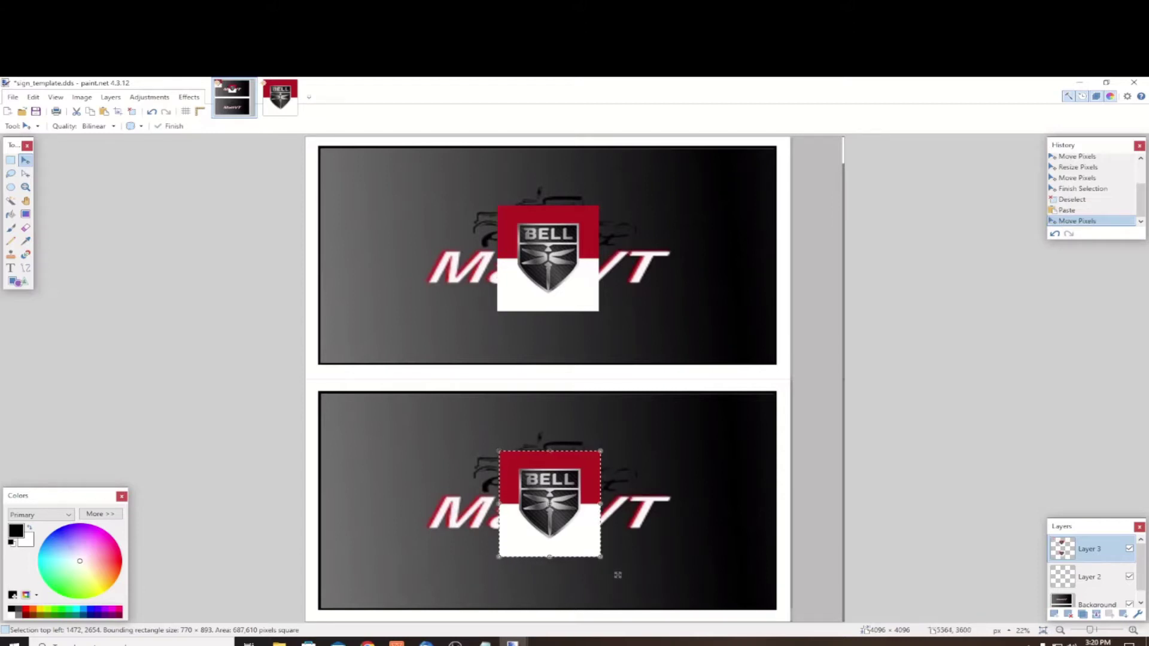
Make Layer 2 the active layer and open the helicopter image 2f-image-21 from the Helicopter Bell folder
left_click(1089, 577)
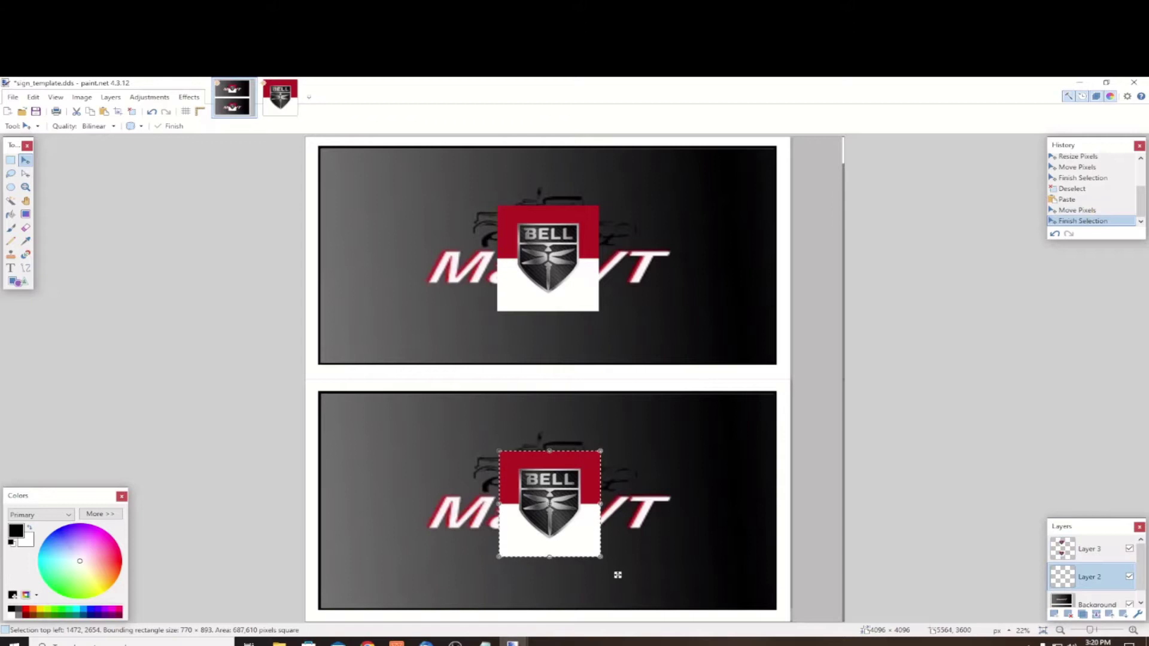
left_click(13, 97)
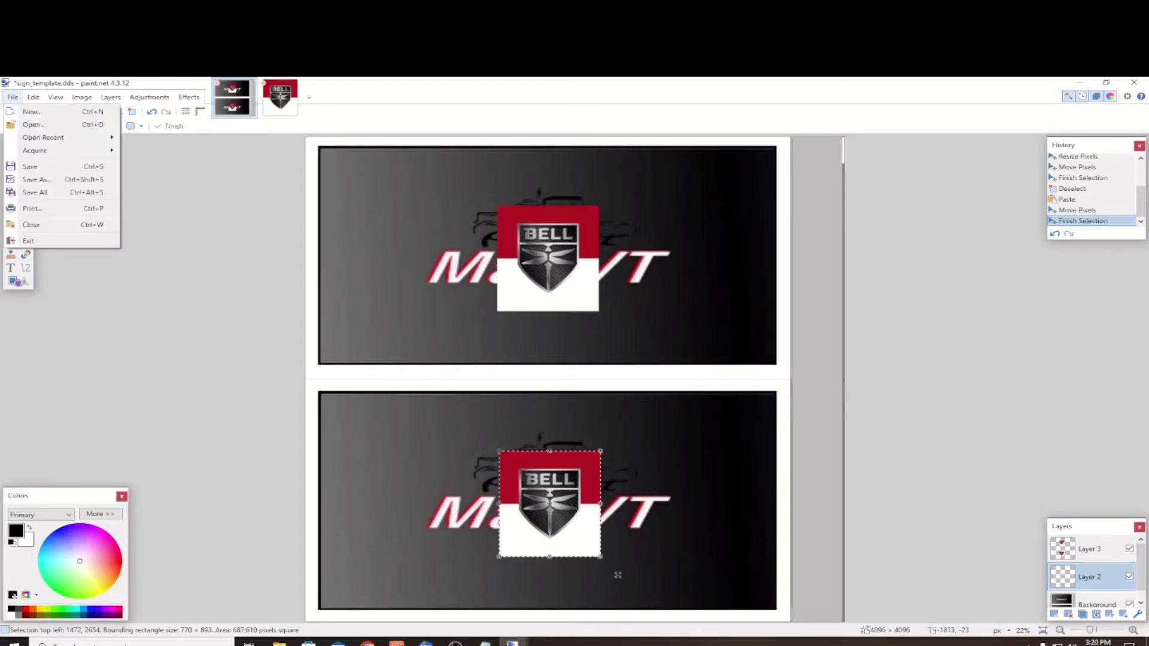
left_click(33, 125)
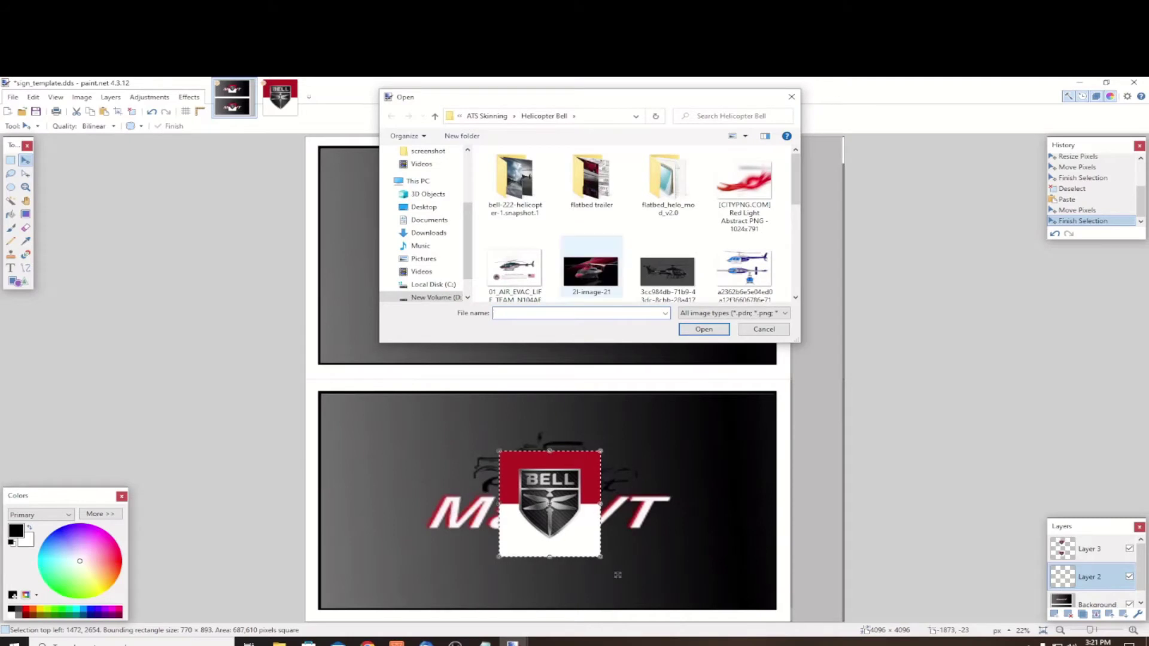
left_click(591, 272)
left_click(703, 330)
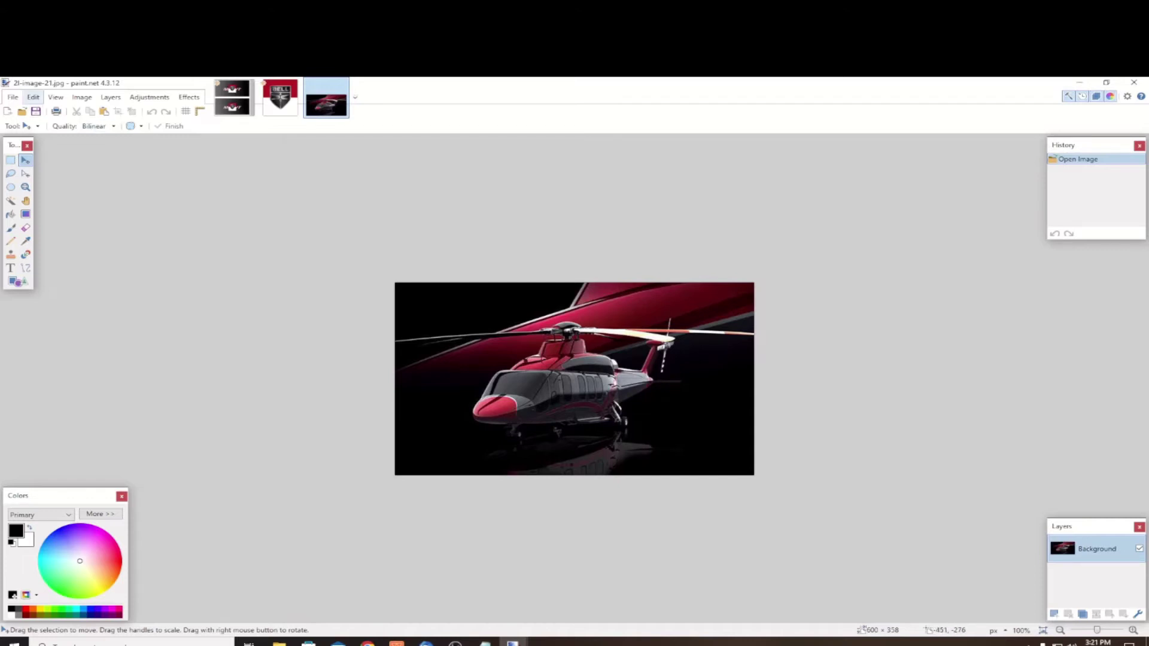
Select the entire helicopter image and copy it
left_click(33, 97)
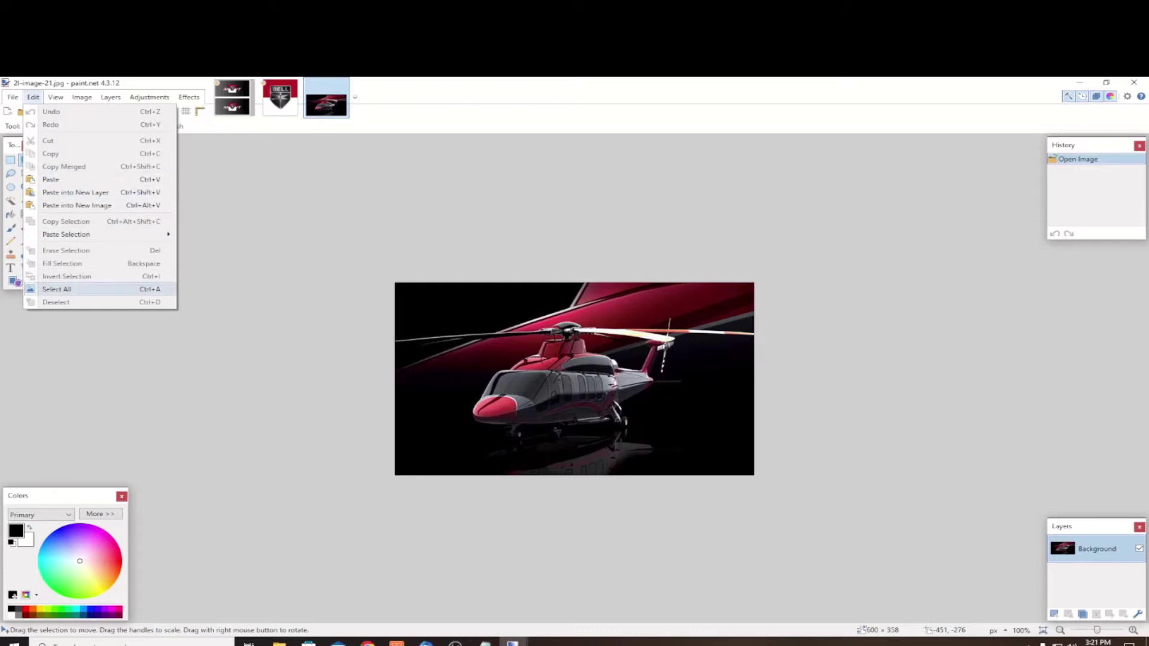
left_click(57, 289)
left_click(33, 97)
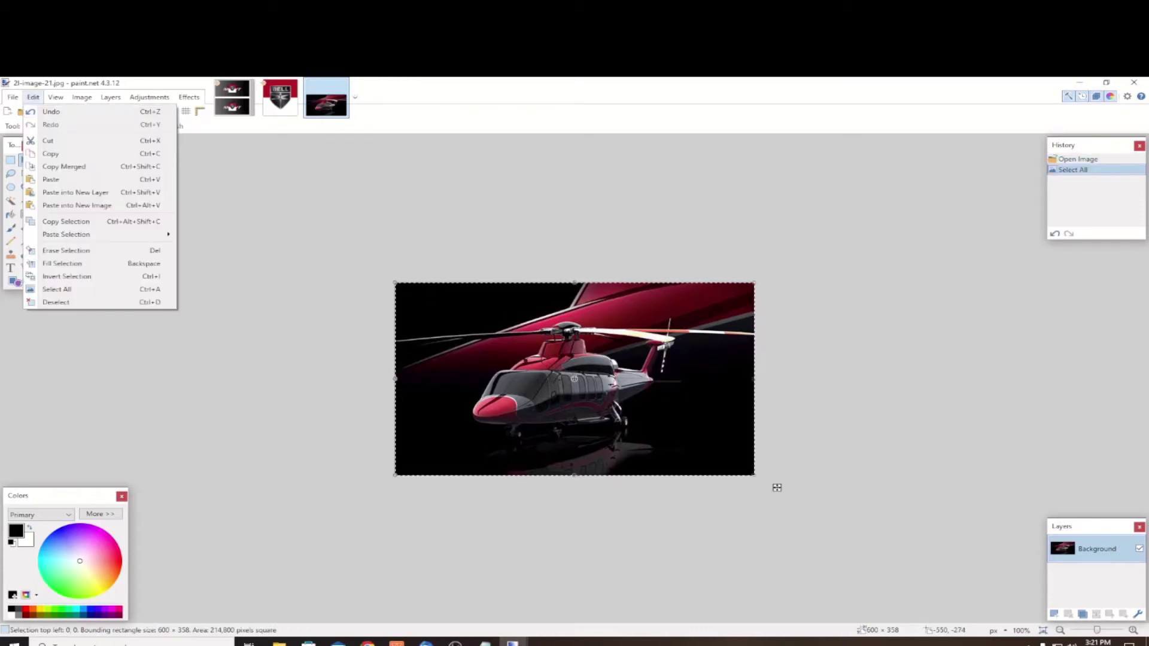
left_click(57, 154)
Paste the helicopter image onto Layer 2 of sign_template.dds and stretch it to about 3440 × 1830 pixels over the upper sign
key("ctrl+Tab")
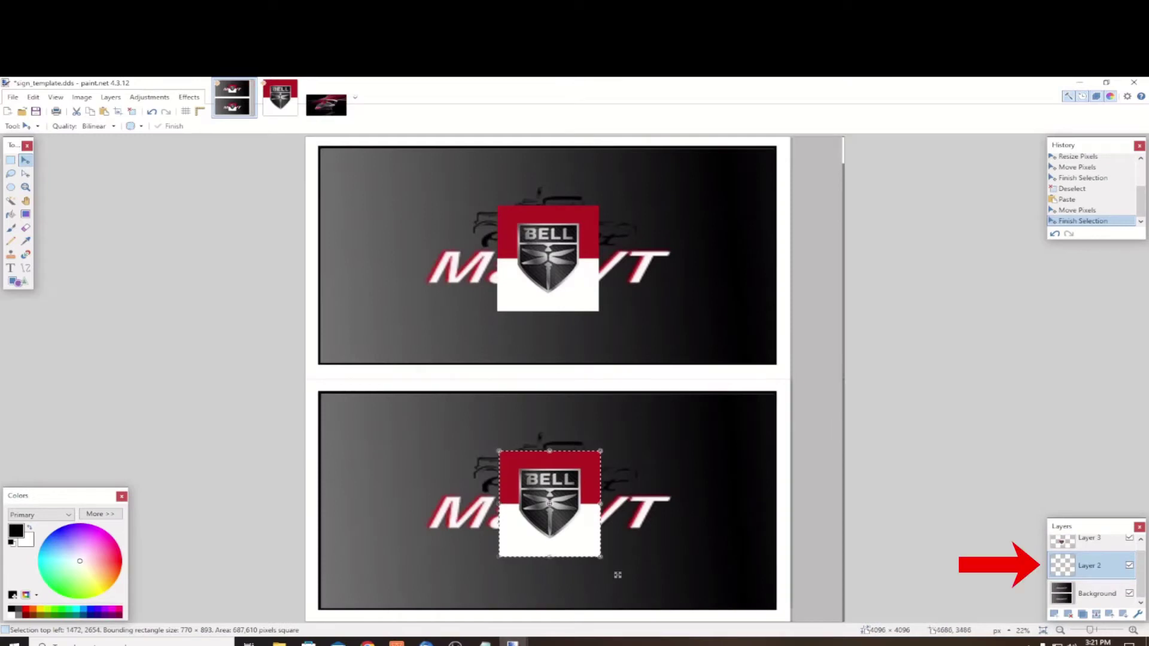
key("alt+e")
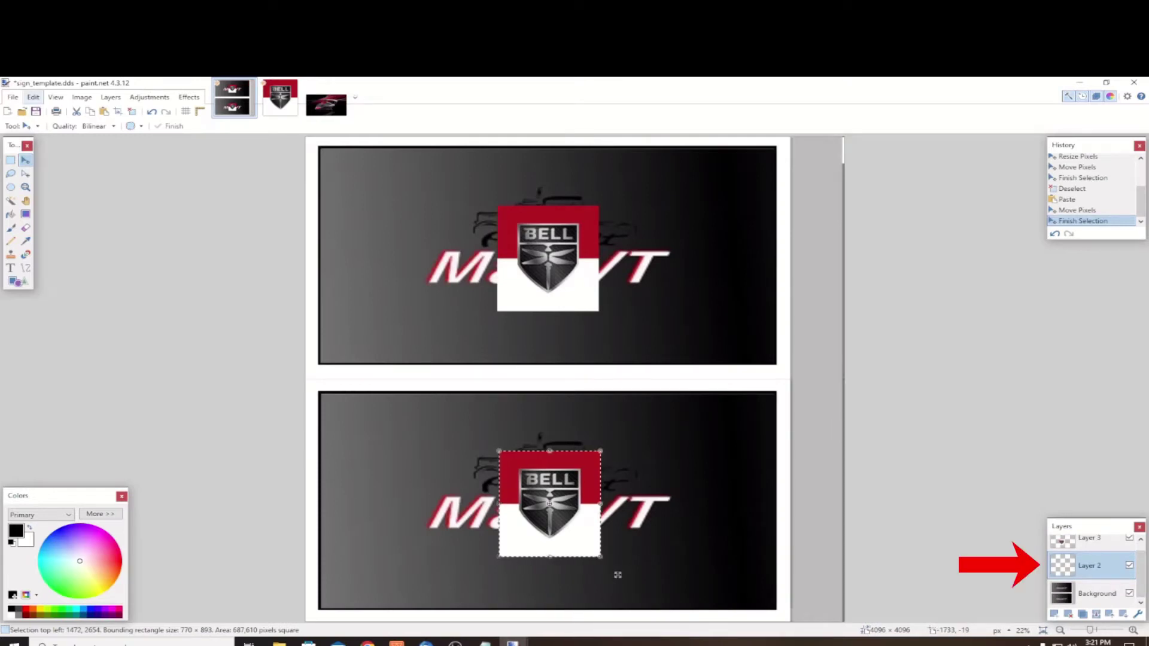
key("Down")
key("Down")
key("Down")
key("Down")
key("Down")
key("Down")
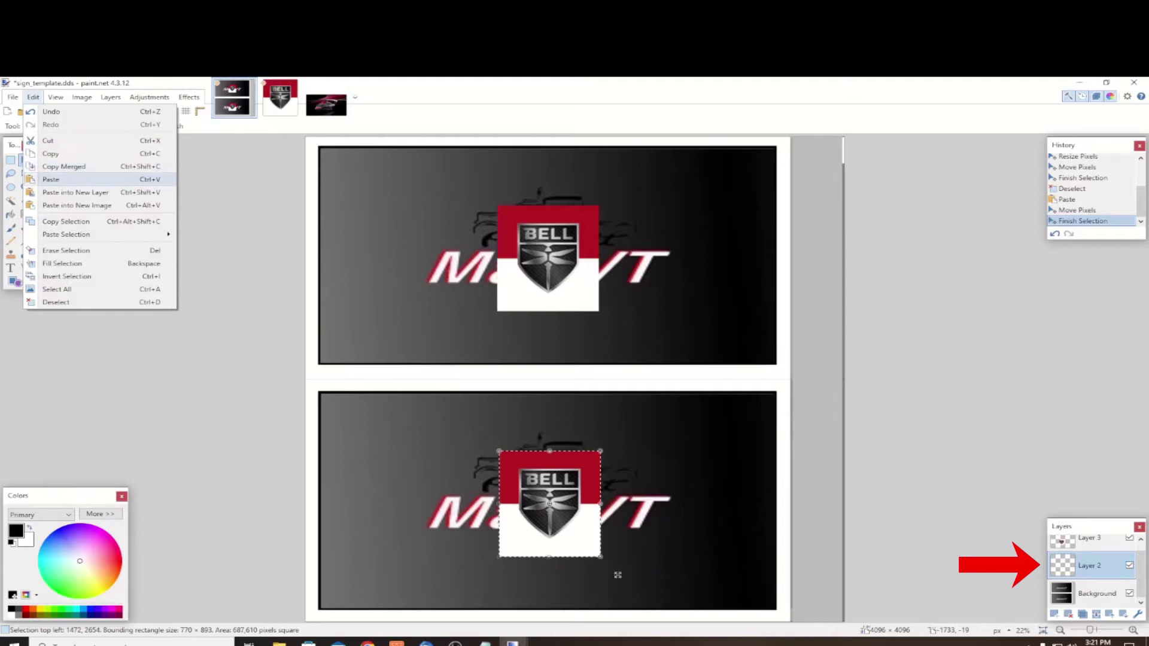
key("Return")
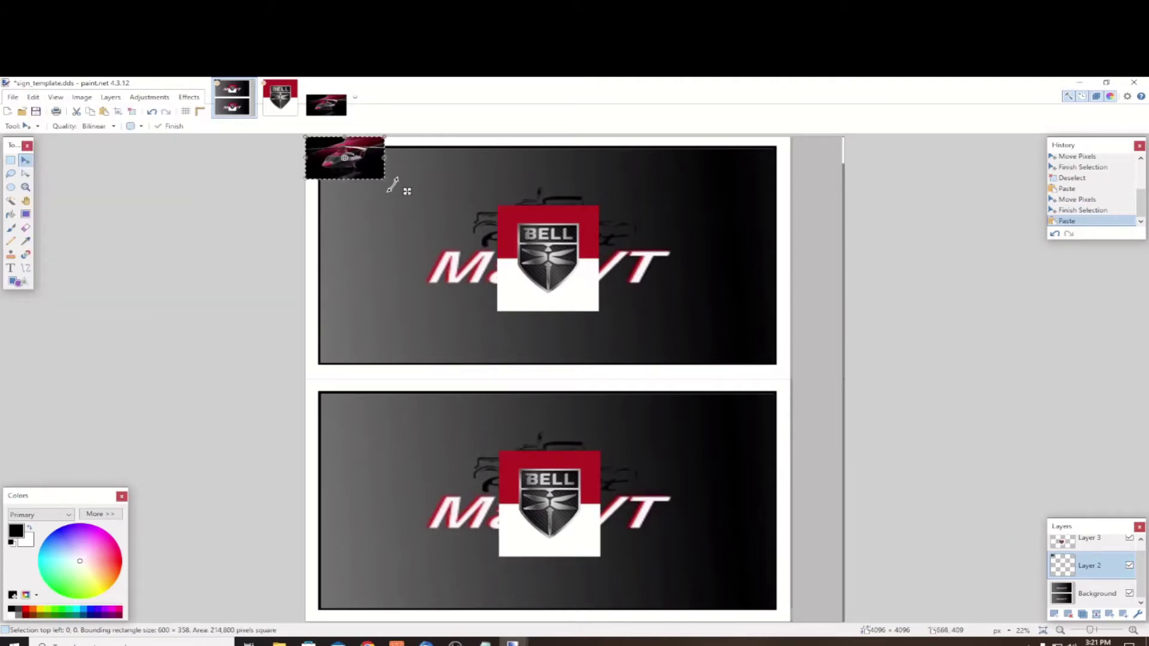
left_click_drag(407, 191, 797, 376)
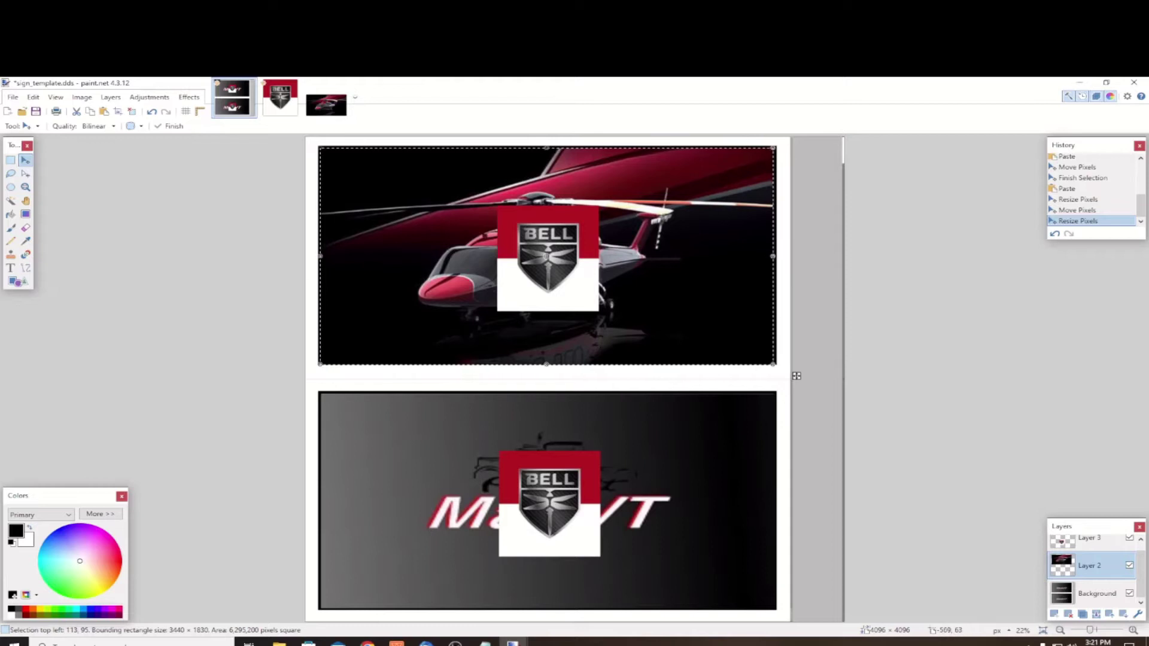
Paste the helicopter image again, stretch it to about 3473 × 1826 pixels over the lower sign, and deselect it
left_click(33, 96)
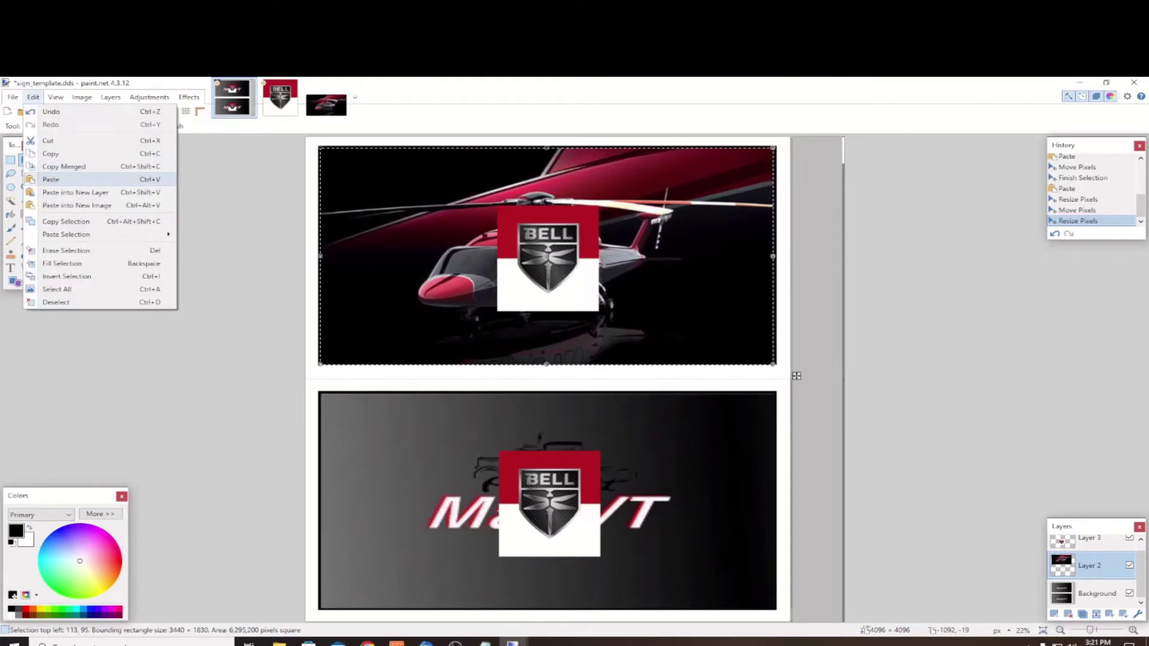
left_click(51, 178)
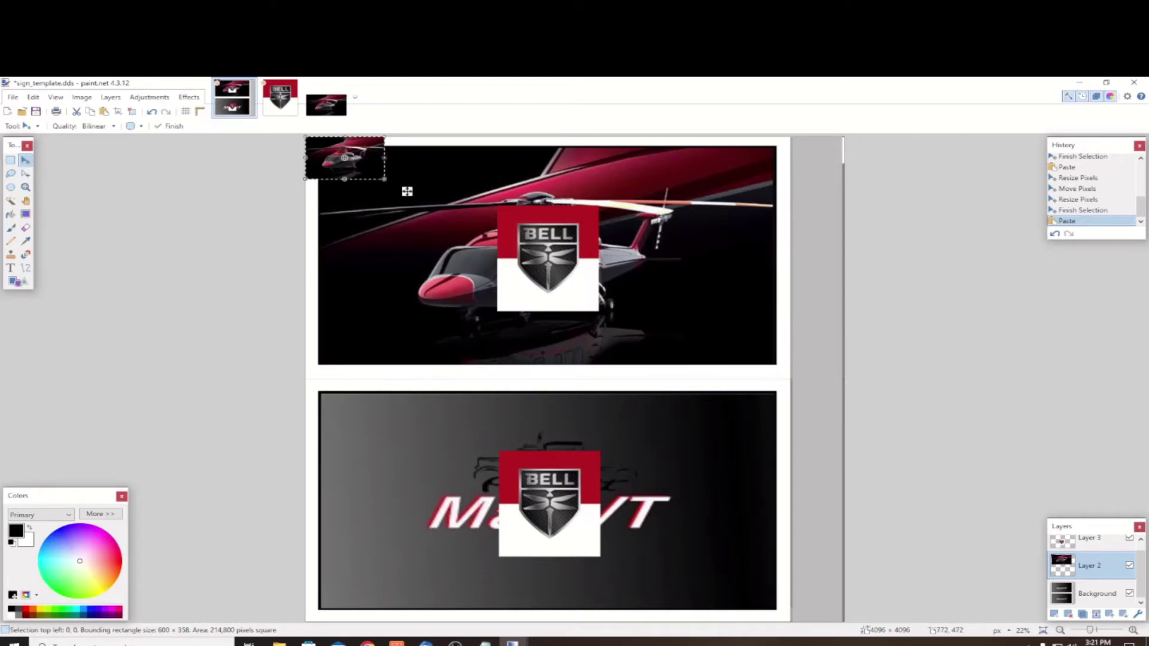
left_click_drag(407, 190, 799, 620)
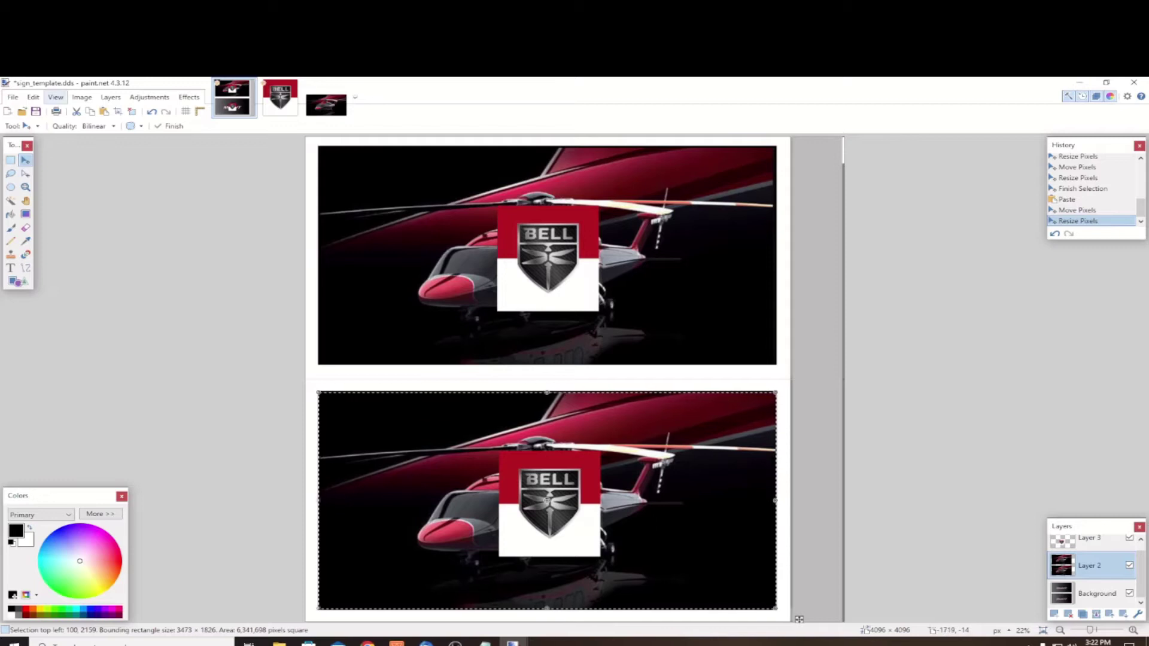
left_click(33, 97)
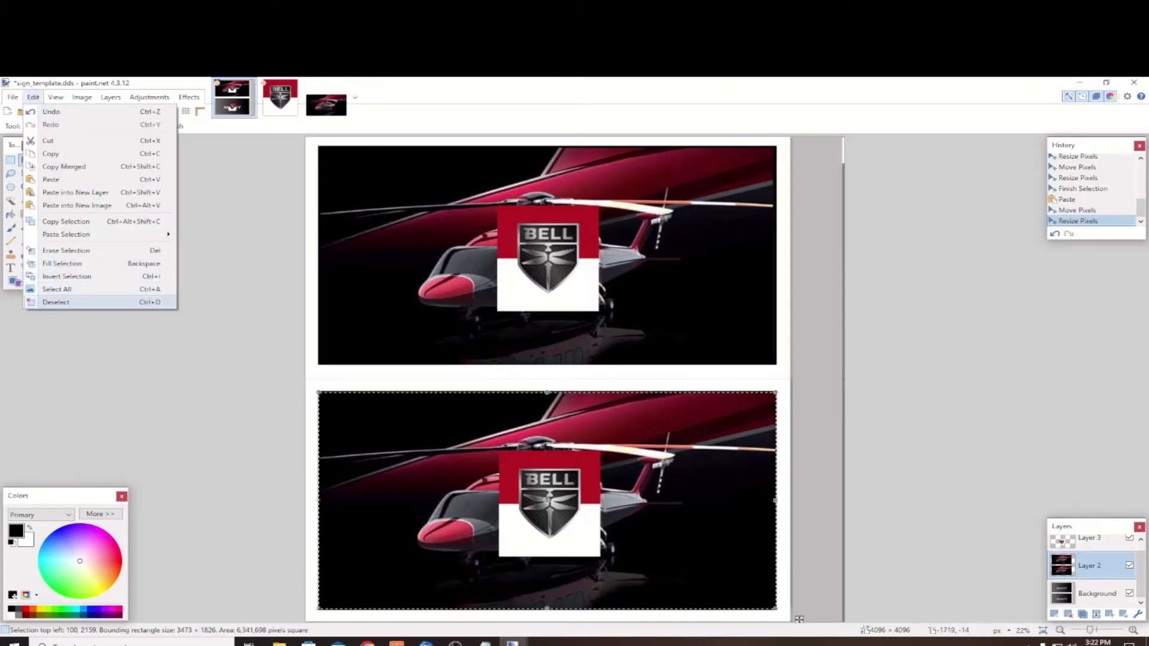
left_click(57, 302)
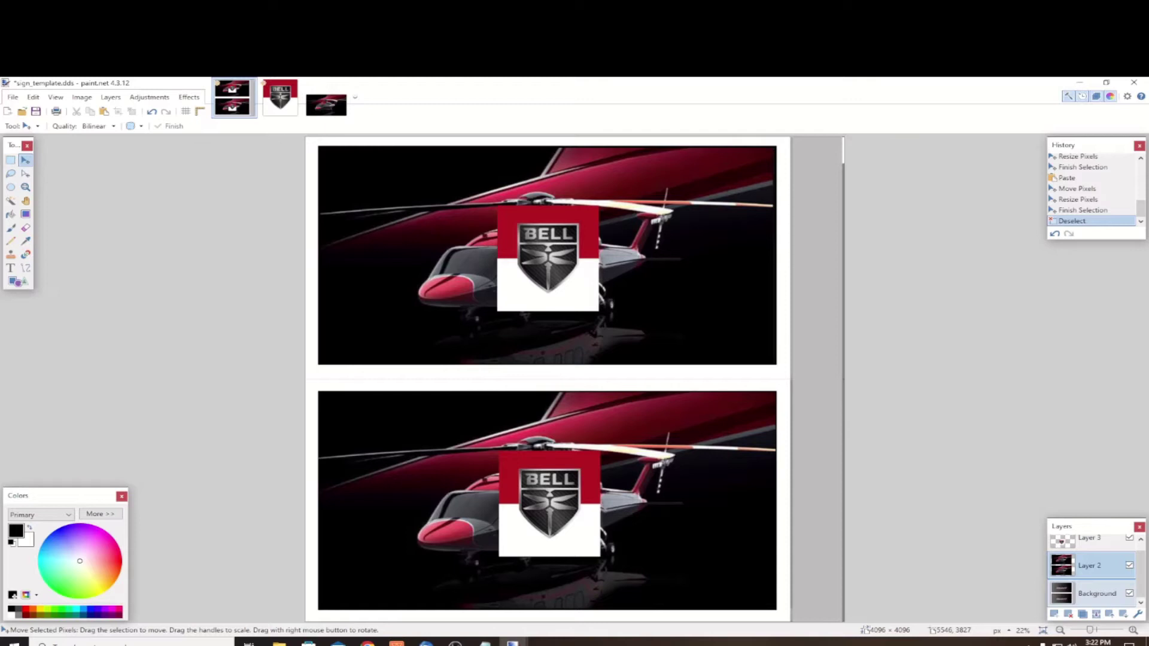
Hide the Background layer and show it again to check the helicopter images' coverage of the two signs
left_click(1129, 593)
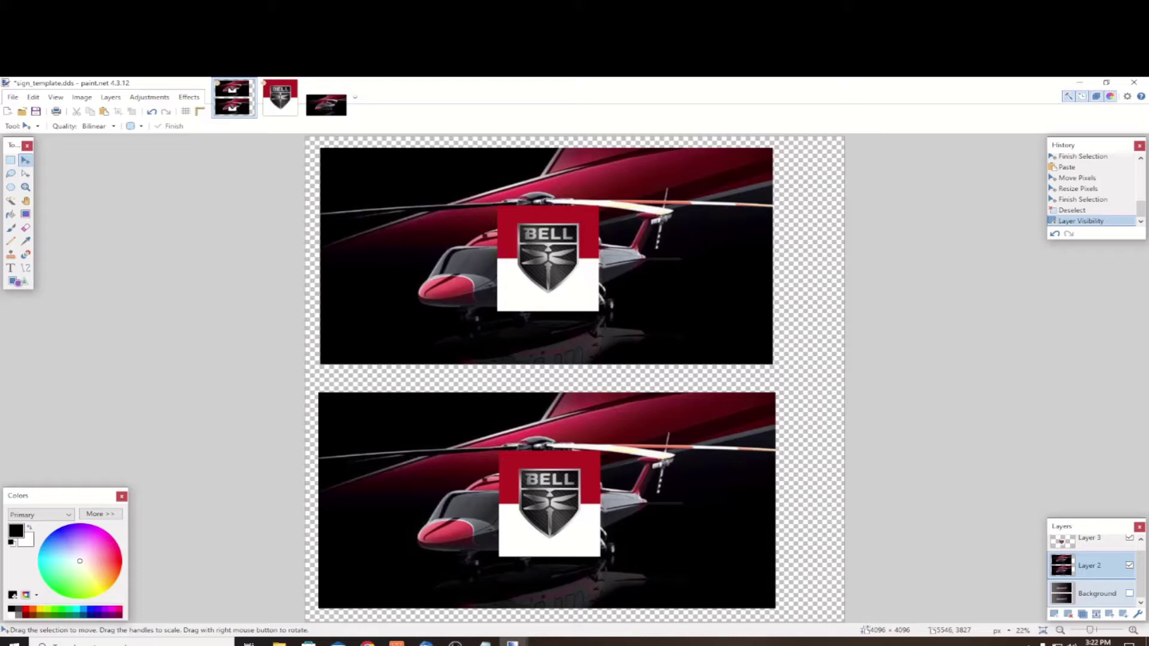
left_click(1129, 593)
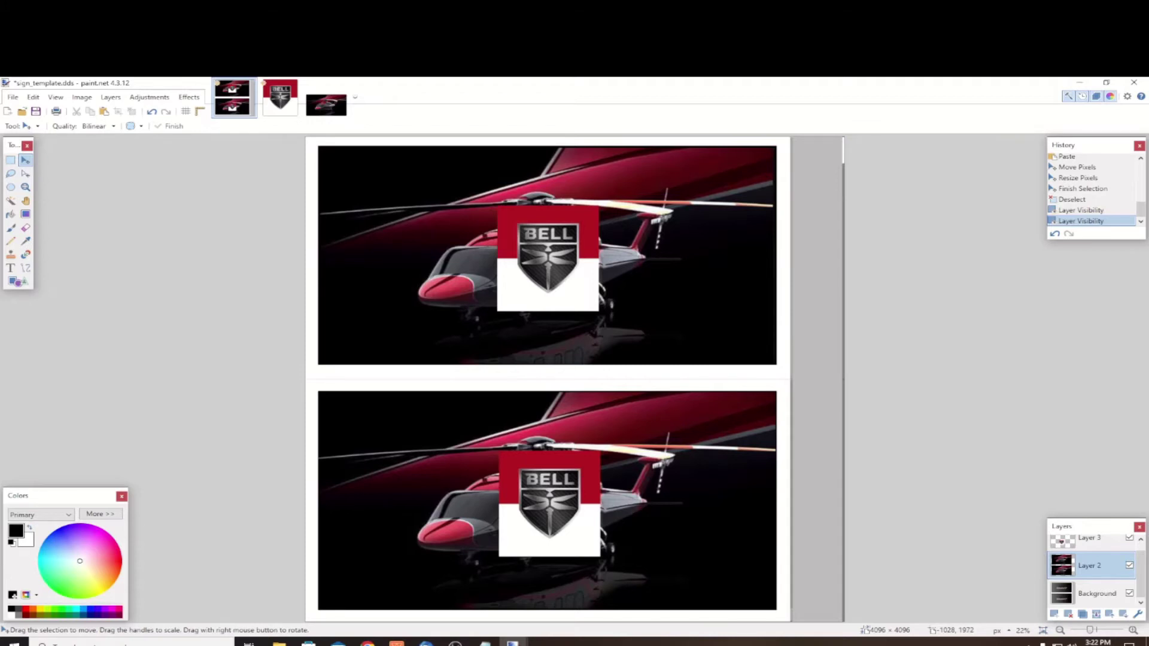
Start saving the sign image under a chosen format, with DirectDraw Surface (DDS) as the file type
left_click(13, 97)
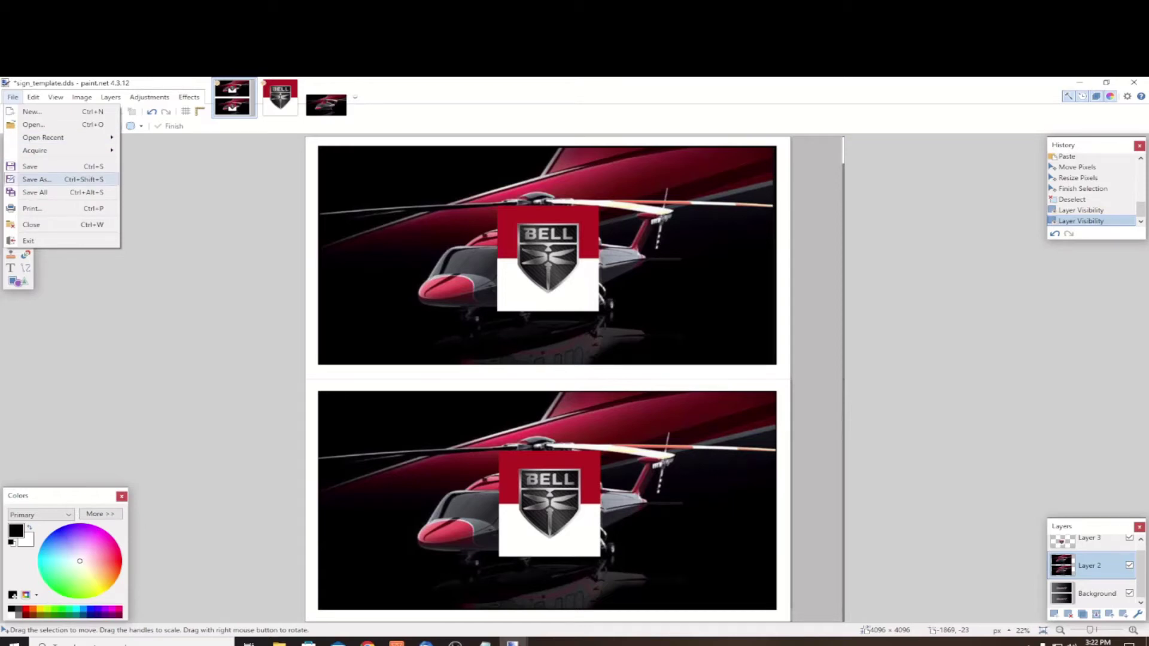
key("Return")
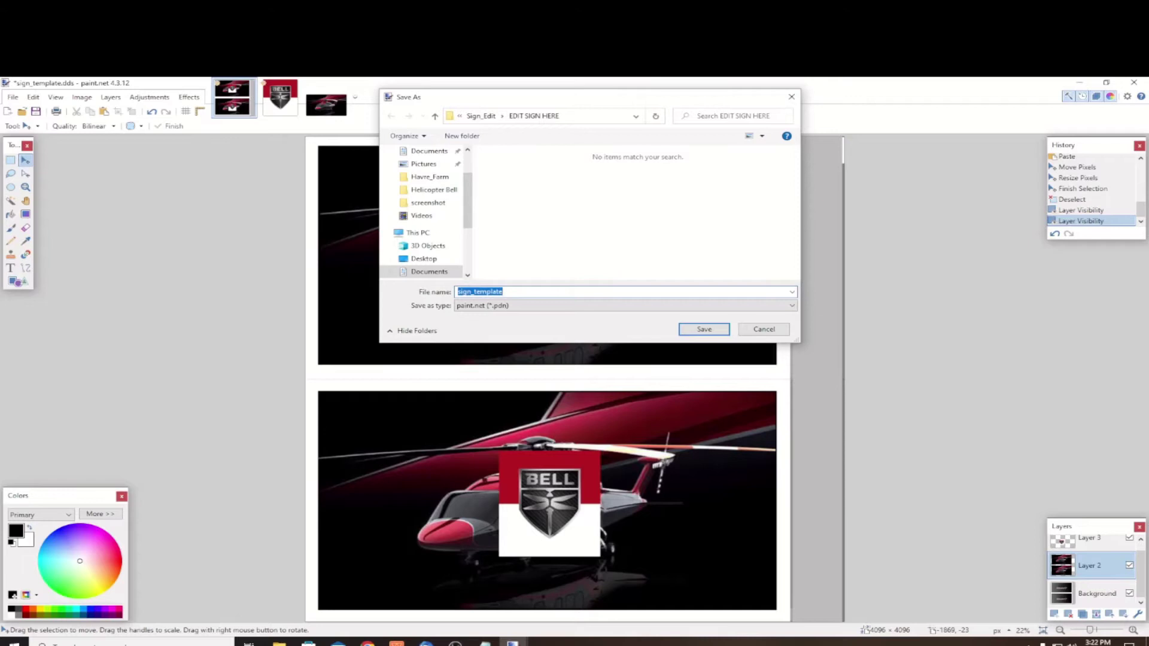
left_click(625, 306)
key("Down")
key("Down")
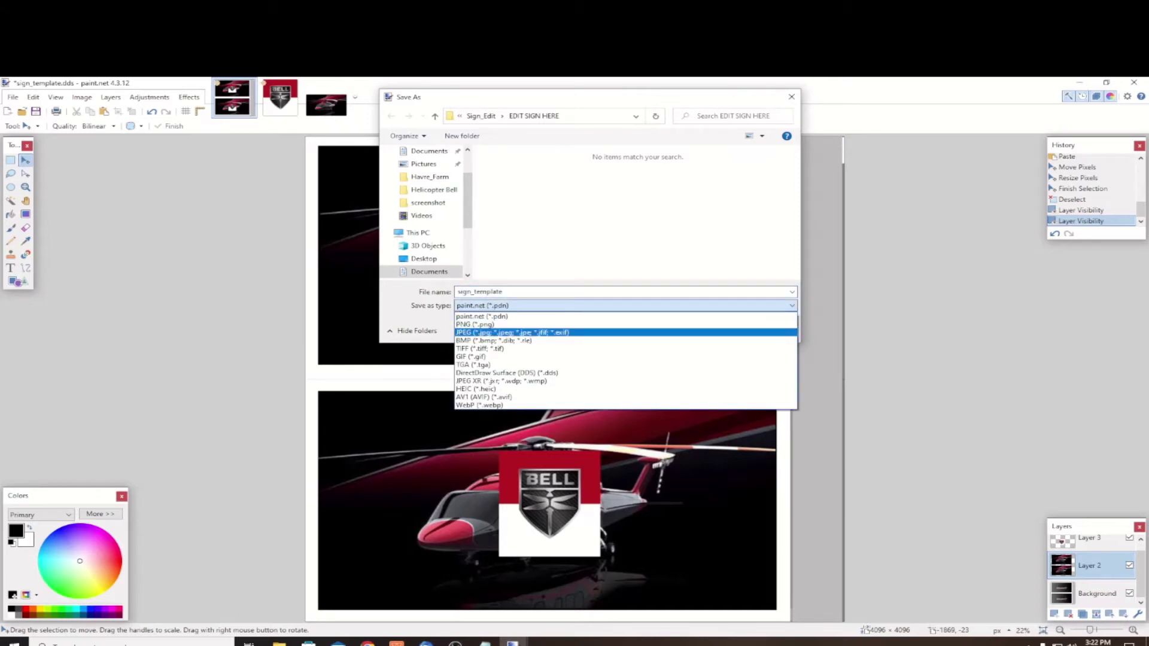
key("Down")
key("Down")
key("Down")
key("Down")
key("Down")
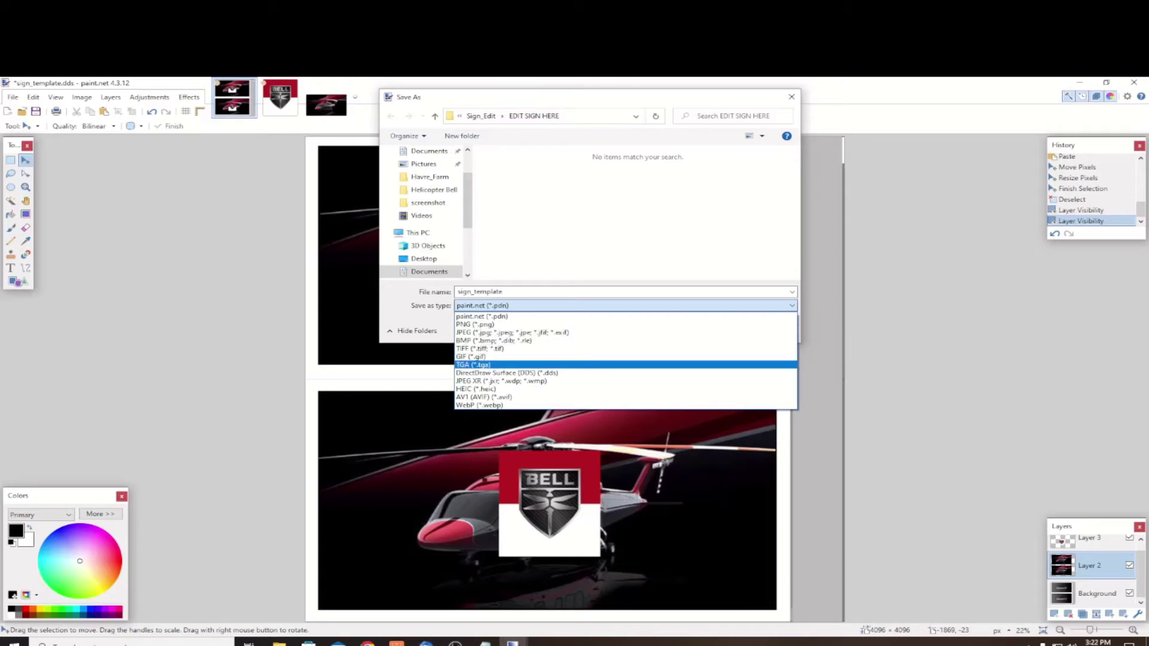
key("Return")
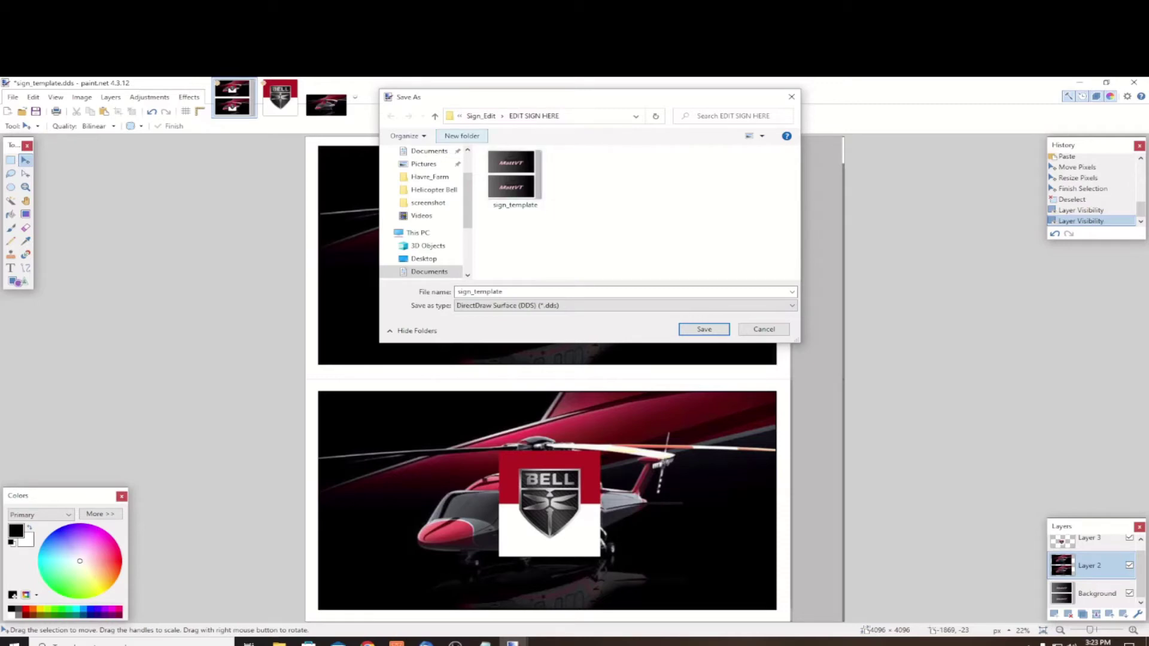
Save the image as sign_template in the Sign_Edit folder with BC1 (Linear, DXT1) compression, flattening its layers
left_click(481, 116)
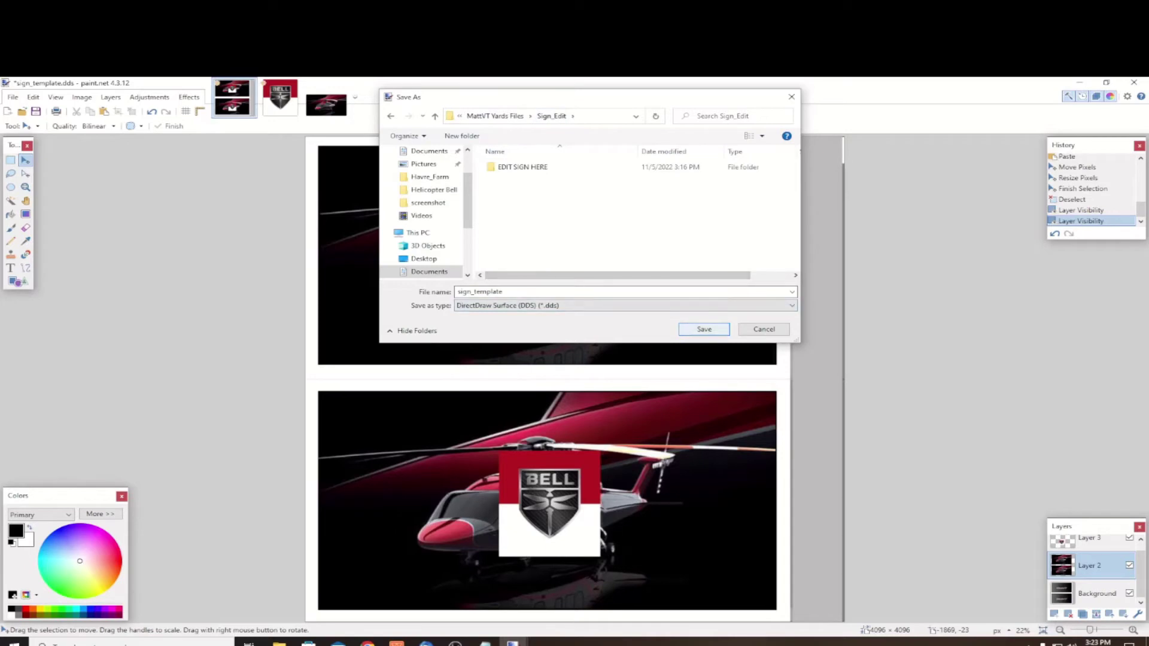
key("Return")
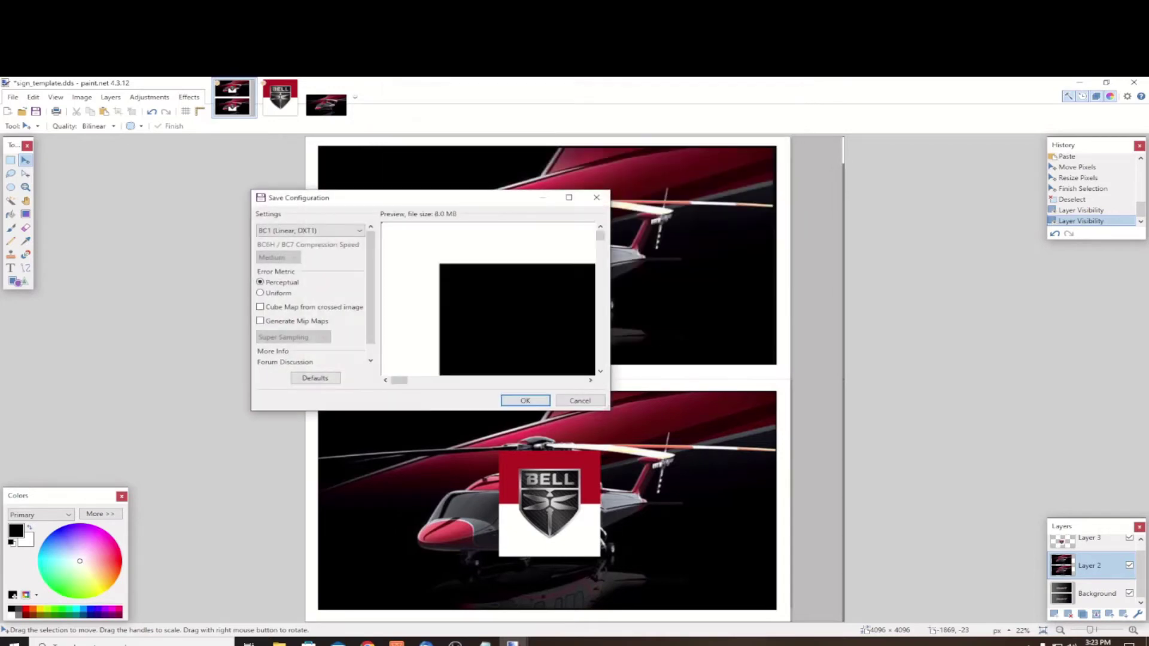
key("Return")
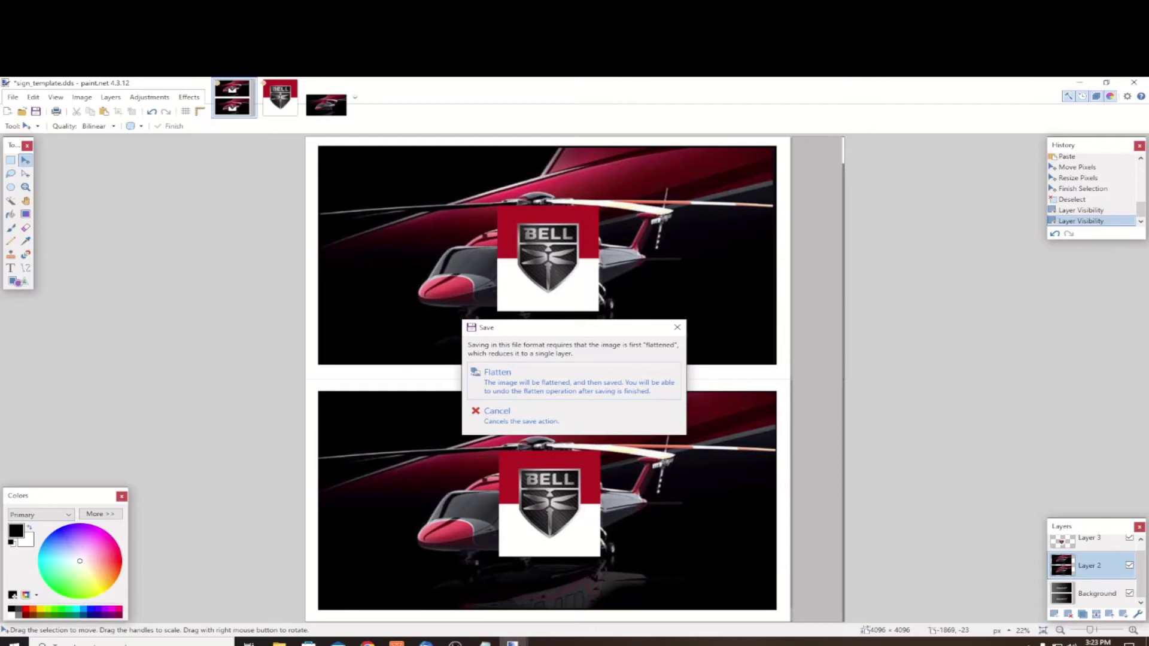
key("Return")
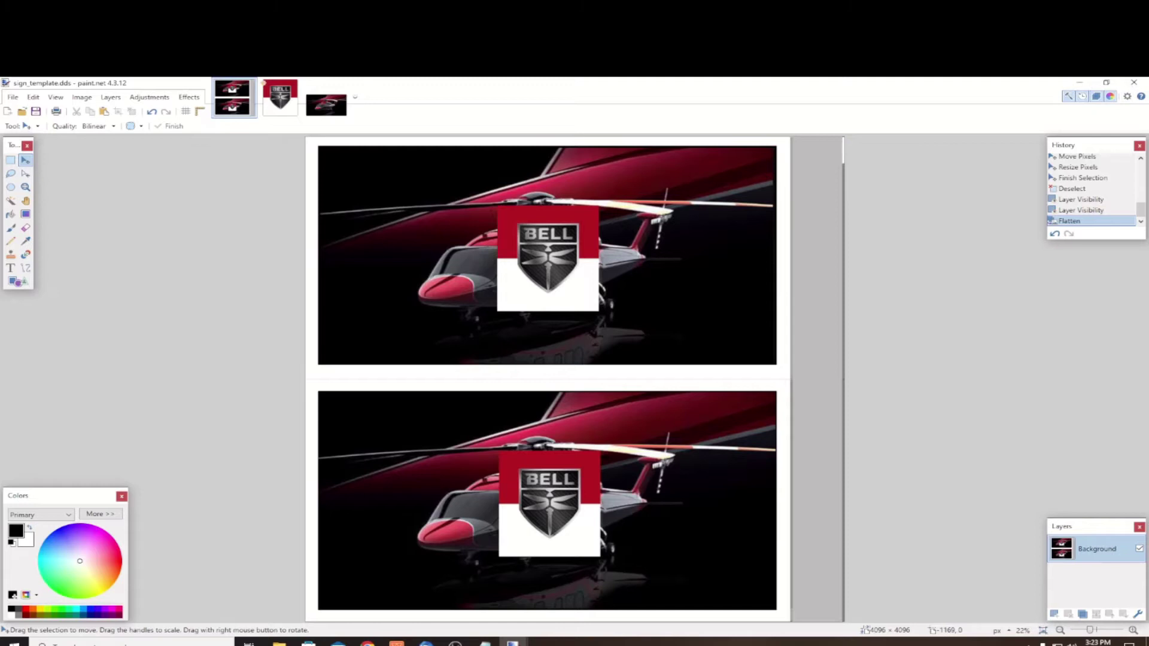
Close the image editor, discarding the unsaved changes to images (1).jpg
left_click(1134, 82)
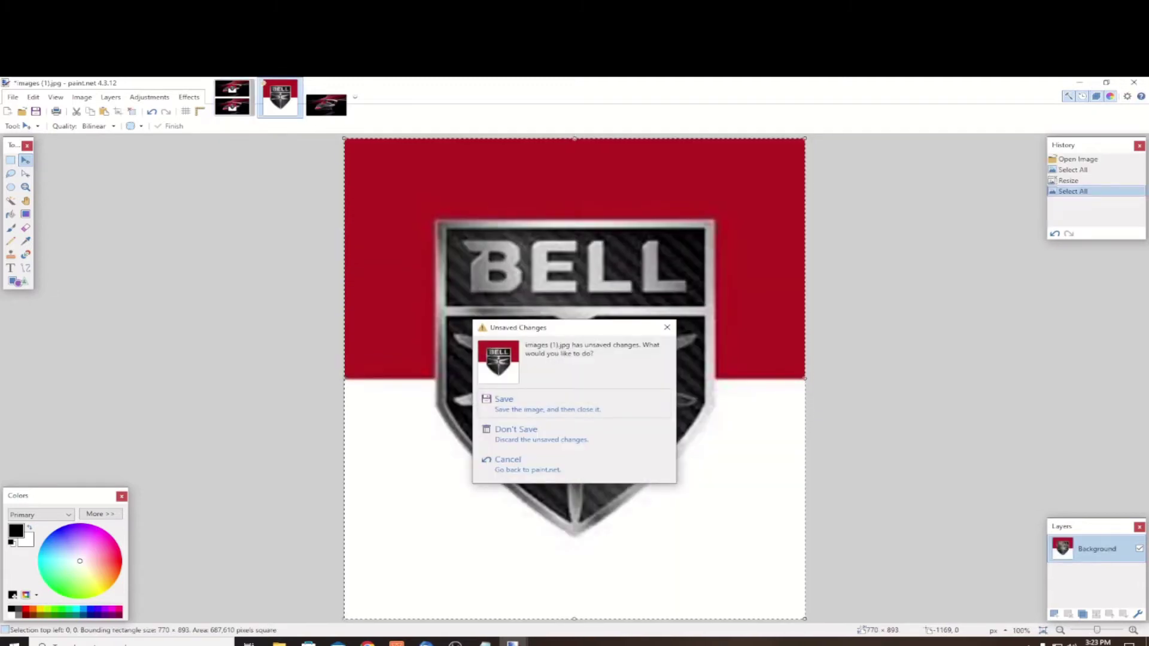
left_click(549, 435)
left_click(550, 435)
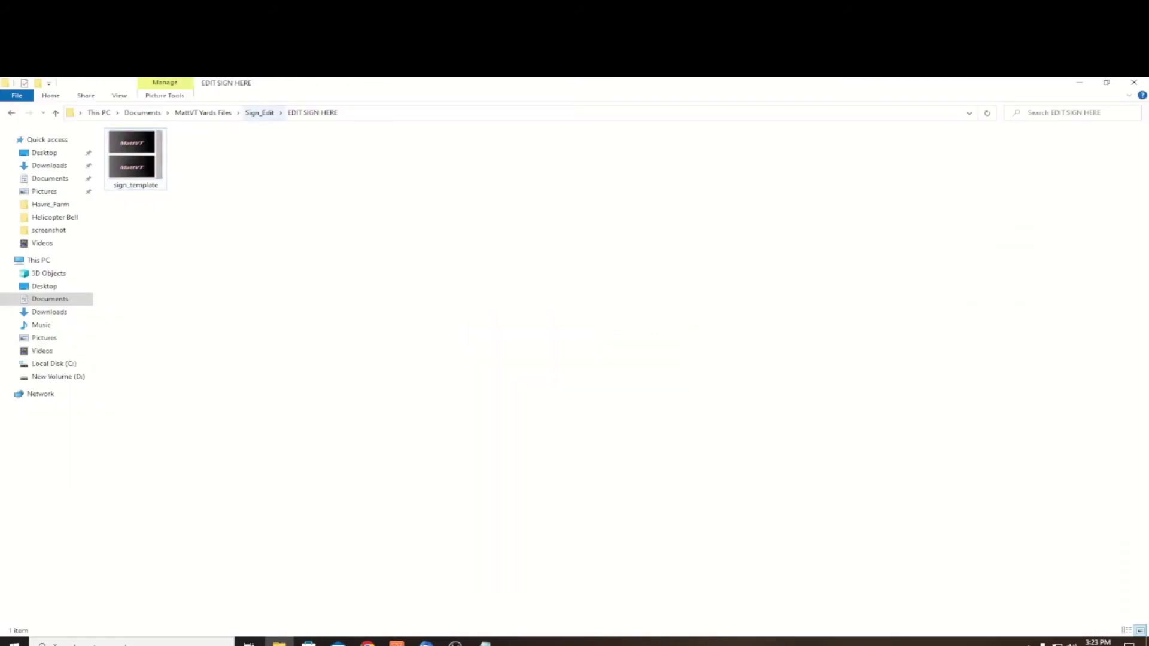
Open EDIT SIGN HERE.scs from the Sign_Edit folder in WinRAR
left_click(259, 113)
left_click(371, 252)
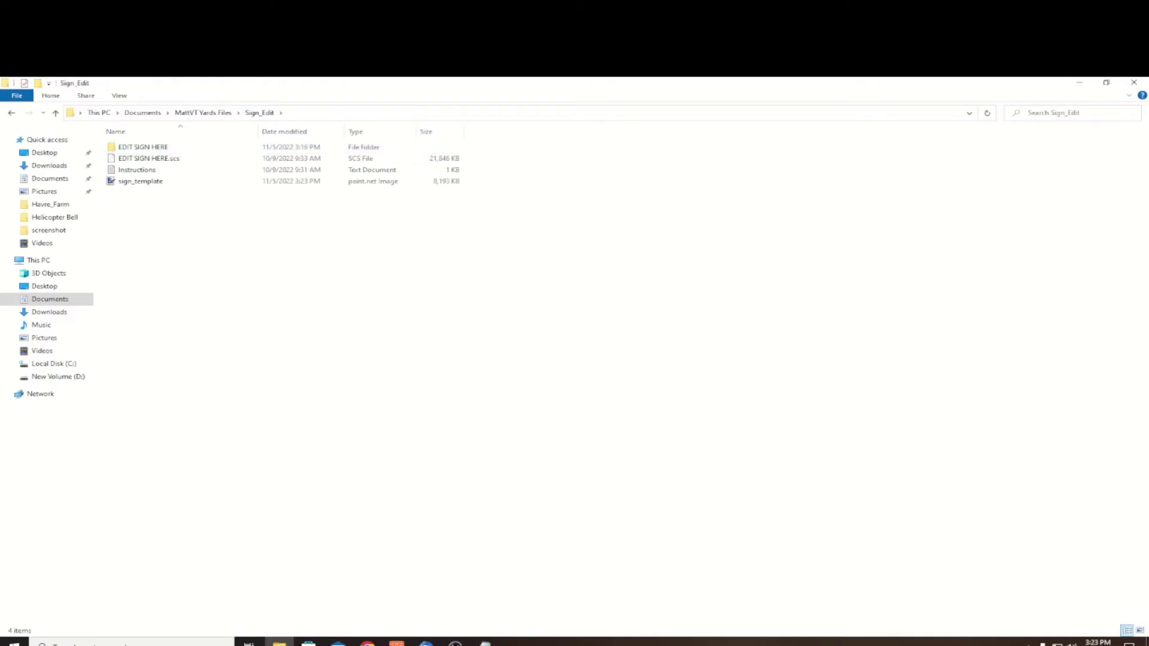
left_click(149, 159)
right_click(149, 158)
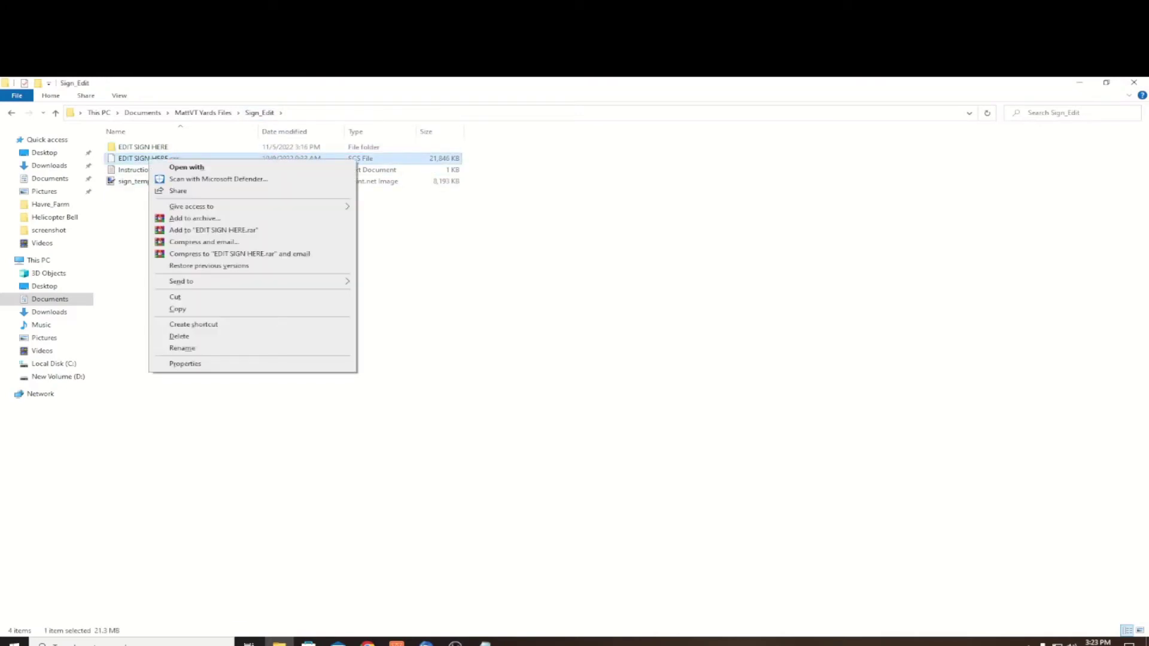
left_click(186, 167)
left_click(476, 346)
left_click(534, 265)
left_click(614, 375)
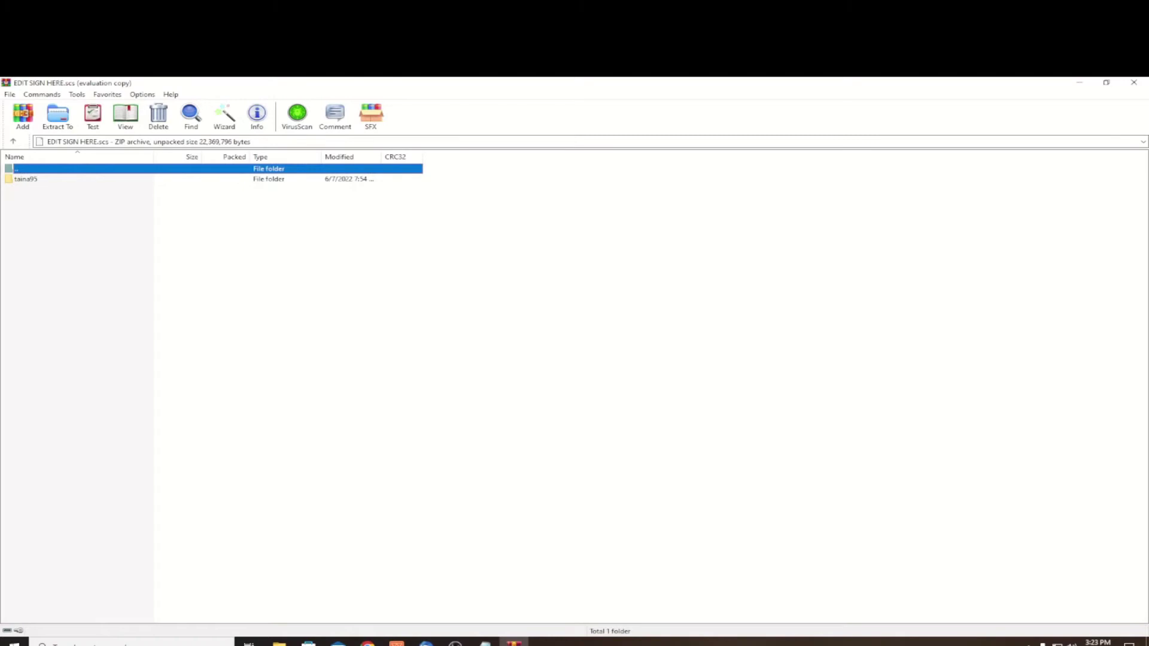
Delete the original sign_template.dds from the archive's taina95\sign_surette folder
double_click(26, 179)
key("Down")
key("Return")
key("Down")
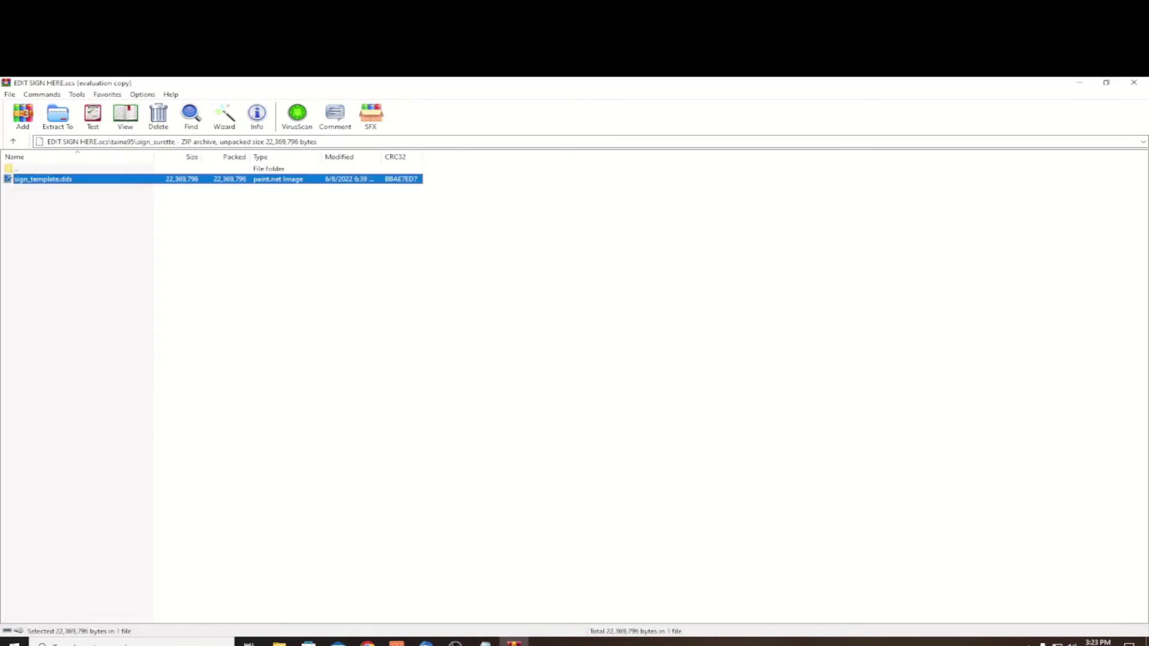
key("Delete")
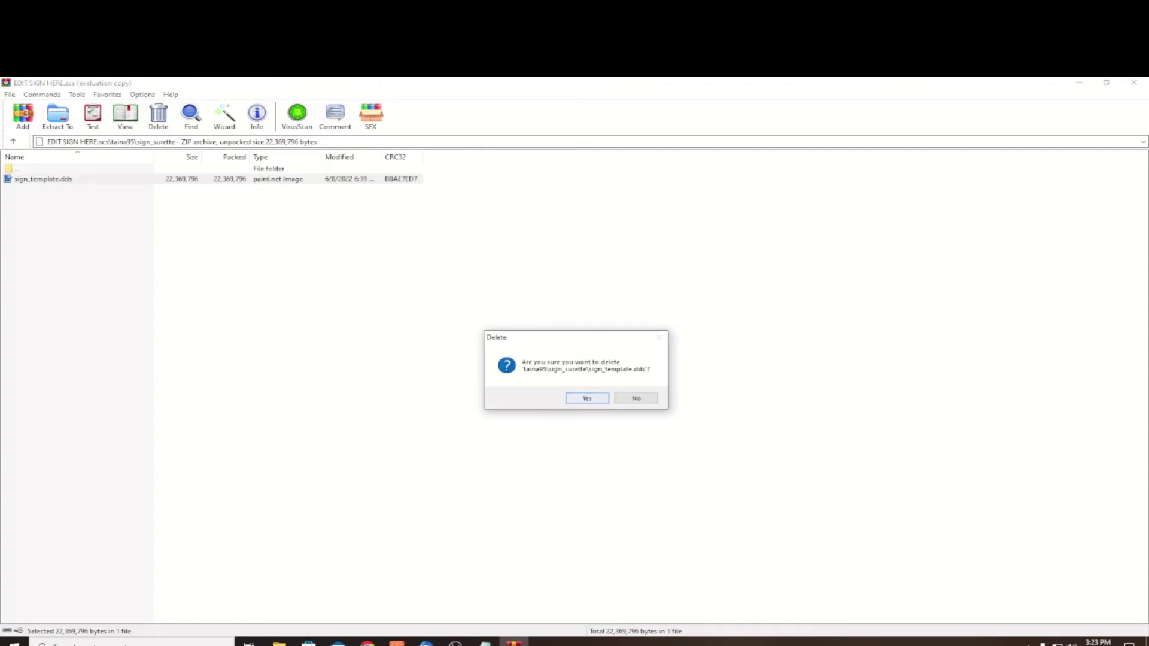
key("Return")
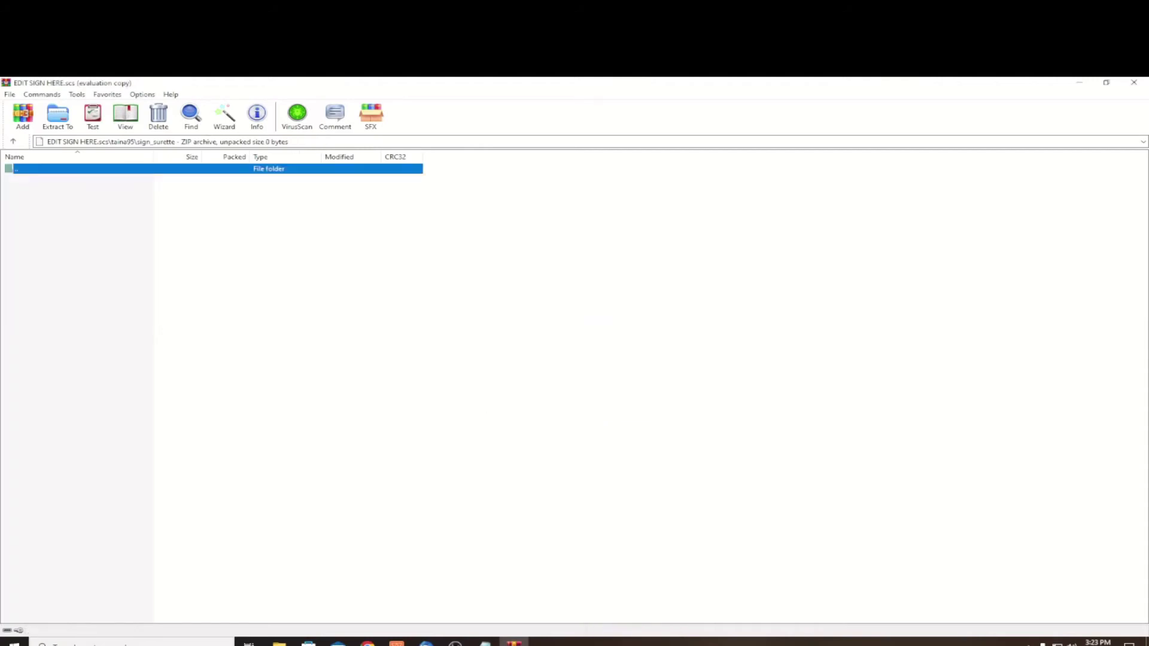
Add the edited sign_template from Sign_Edit to the archive's sign_surette folder and close the archive
right_click(65, 196)
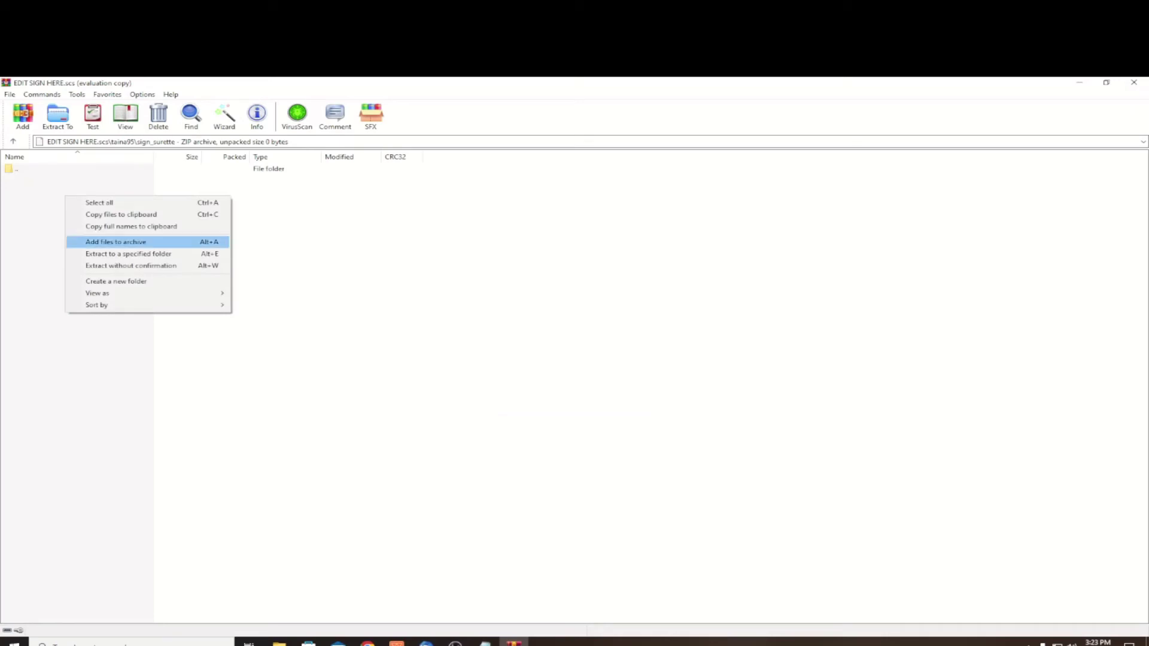
left_click(117, 243)
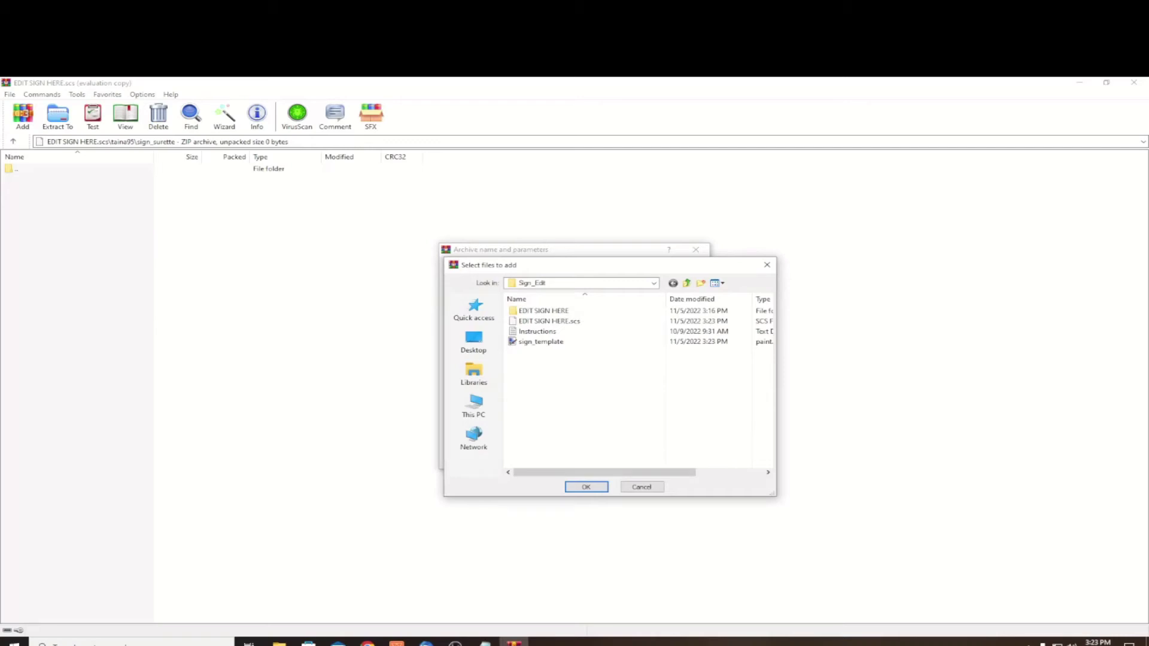
left_click(541, 342)
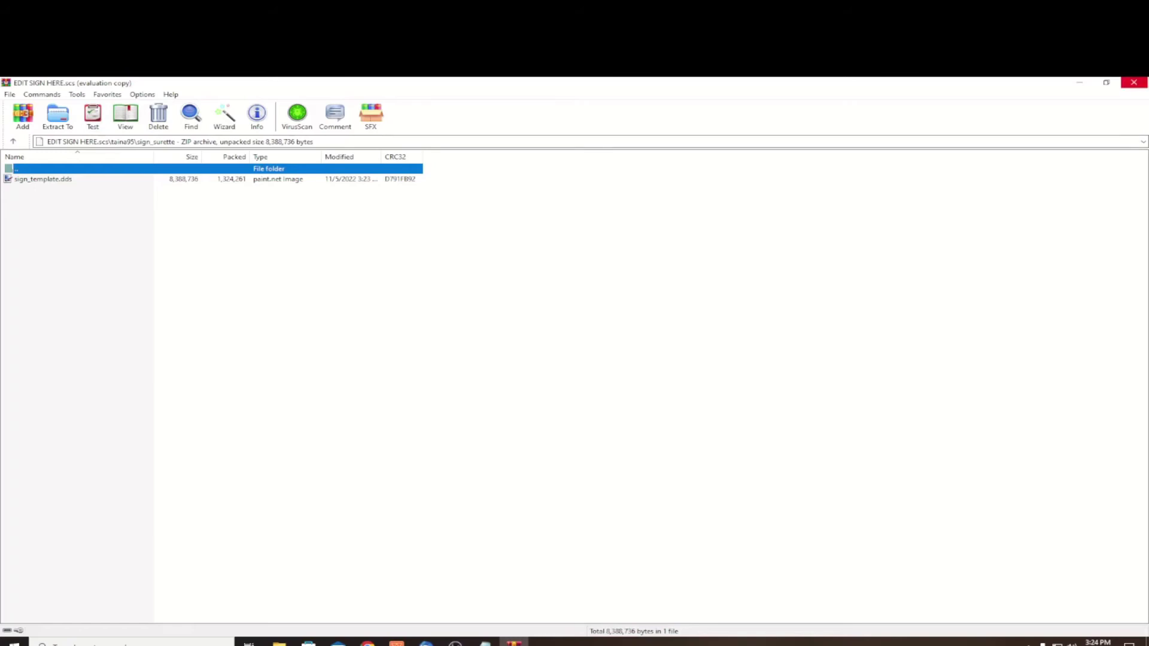
left_click(1134, 82)
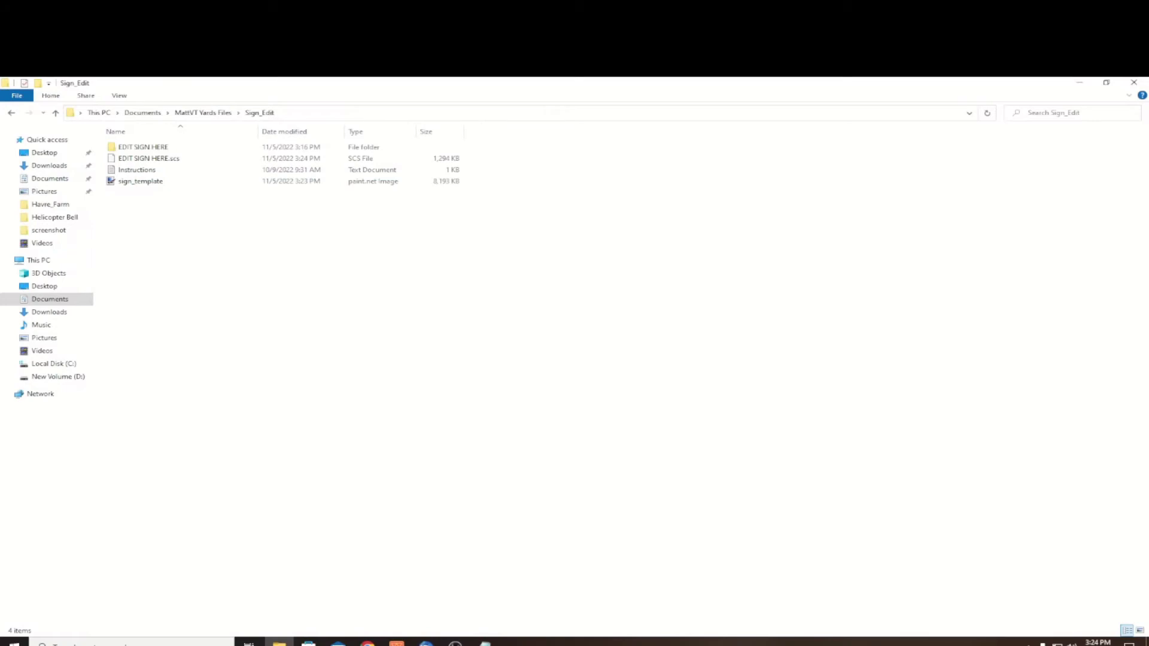
Copy EDIT SIGN HERE.scs from Sign_Edit into the mod folder of Documents\American Truck Simulator, and close the folder window
left_click(148, 159)
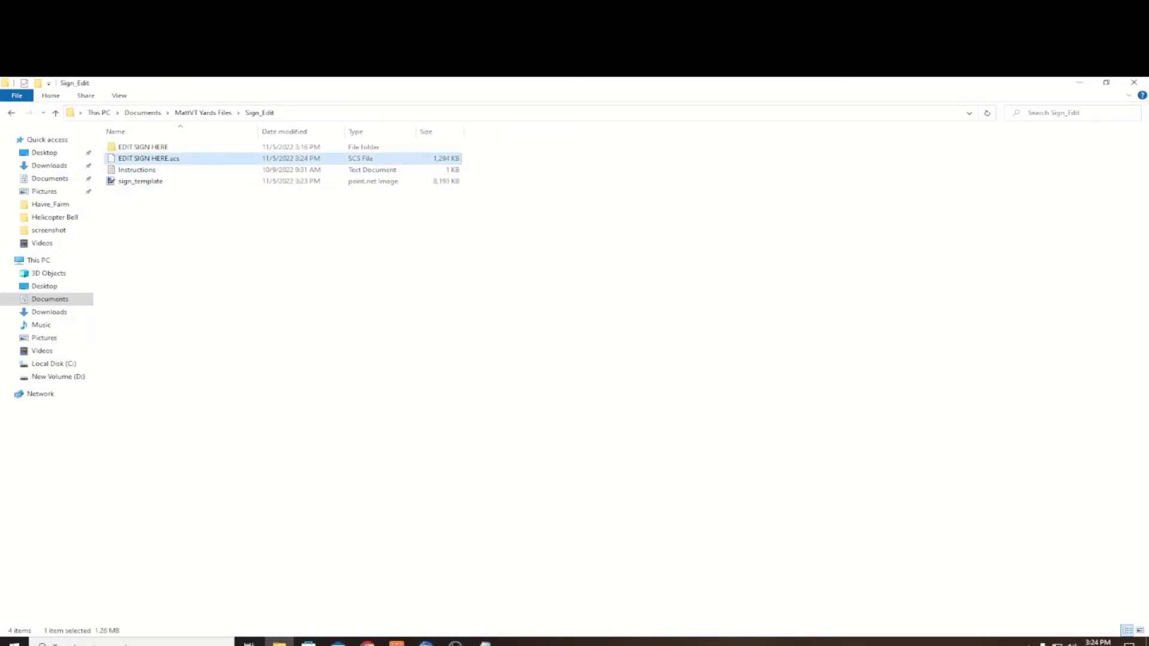
right_click(141, 159)
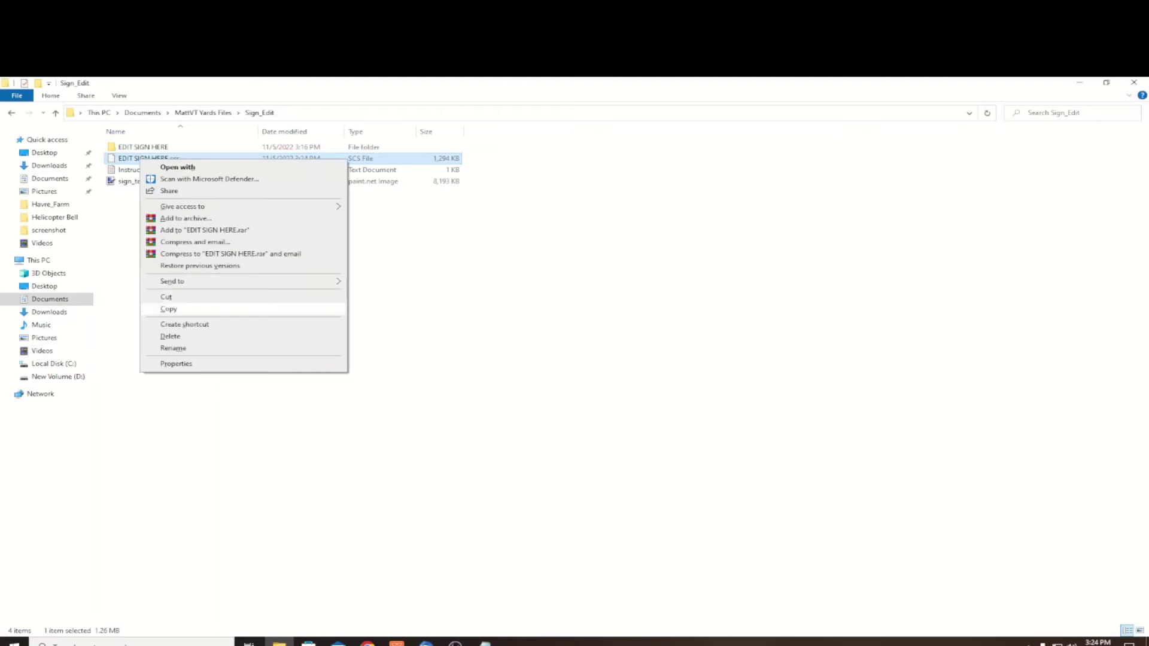
left_click(169, 309)
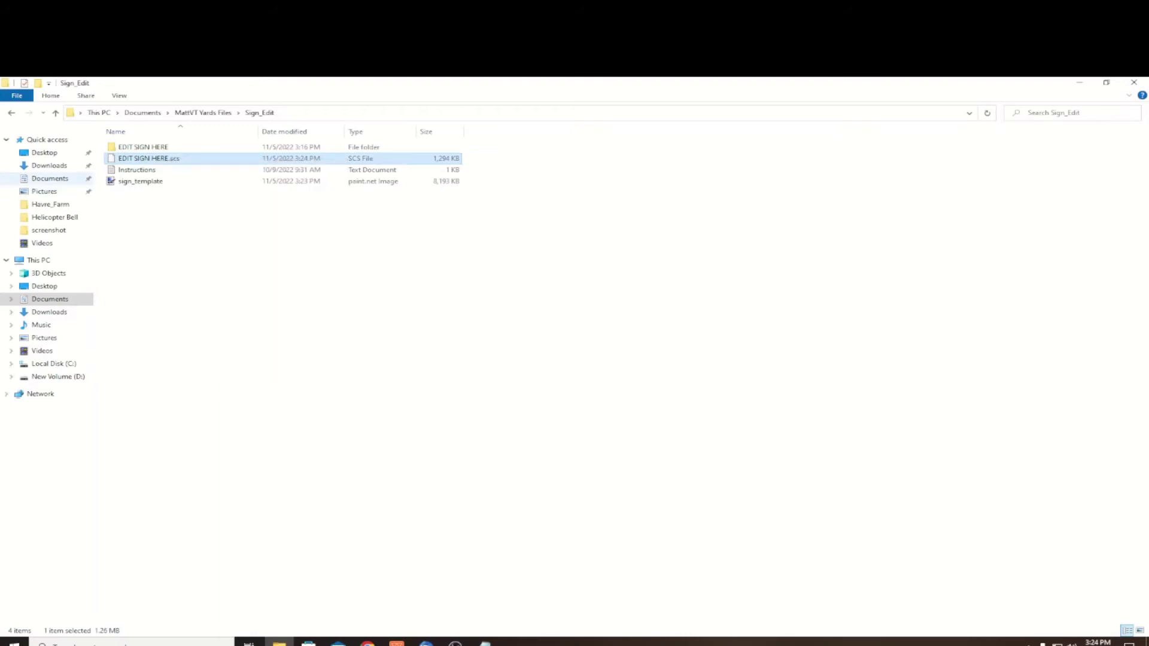
left_click(49, 178)
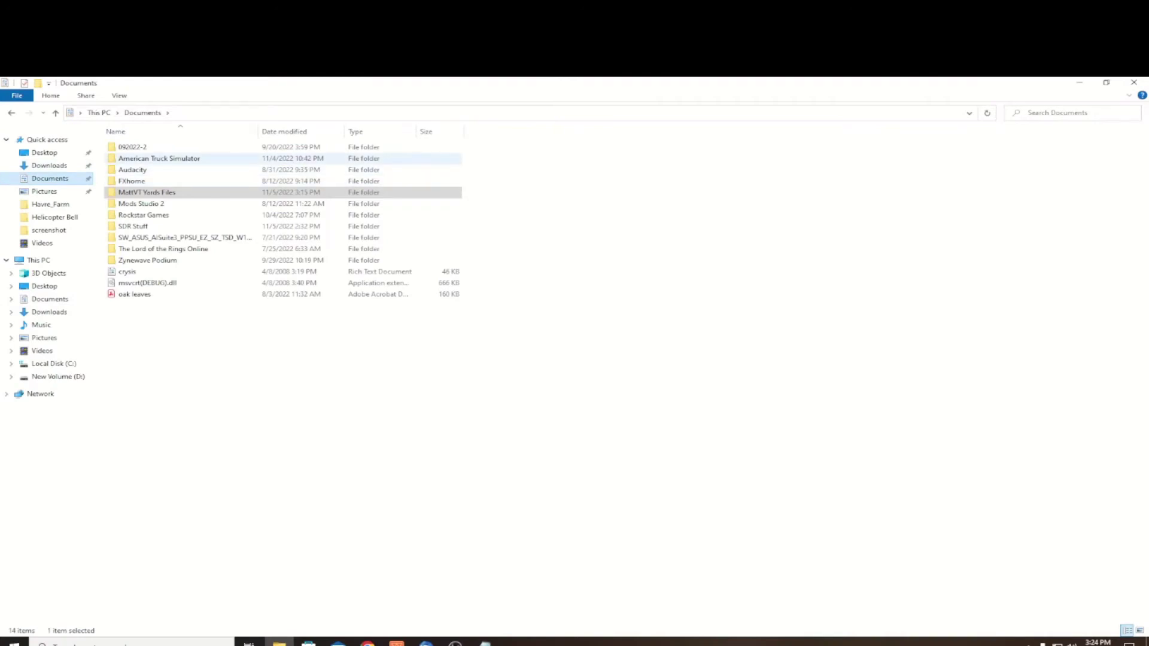
double_click(159, 159)
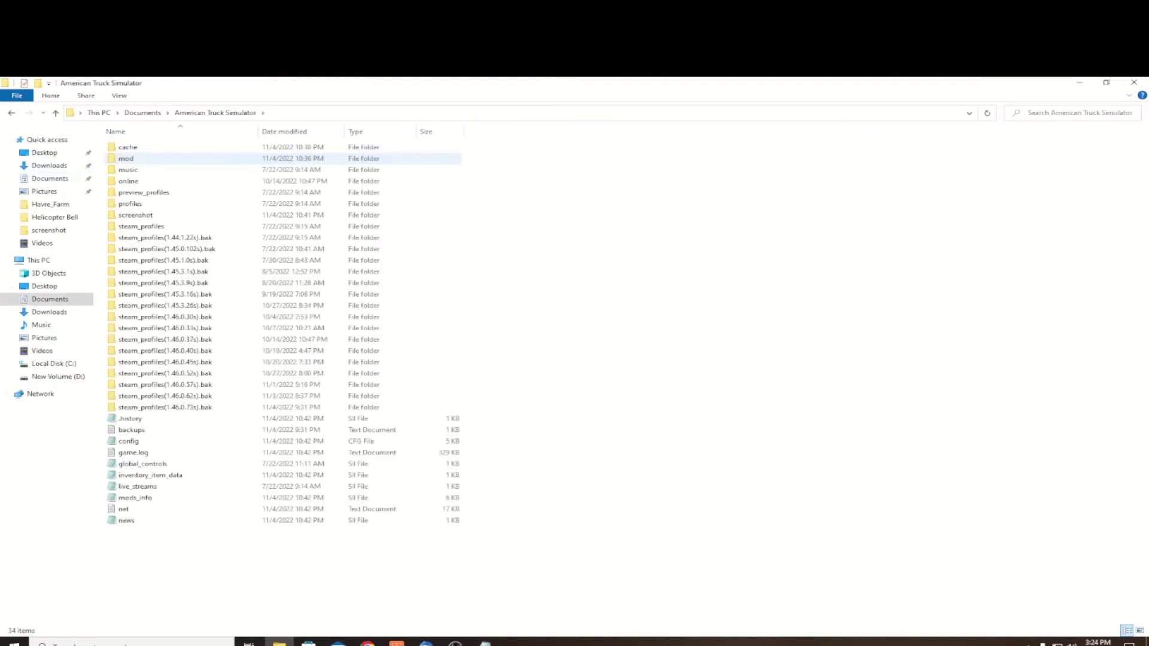
double_click(159, 158)
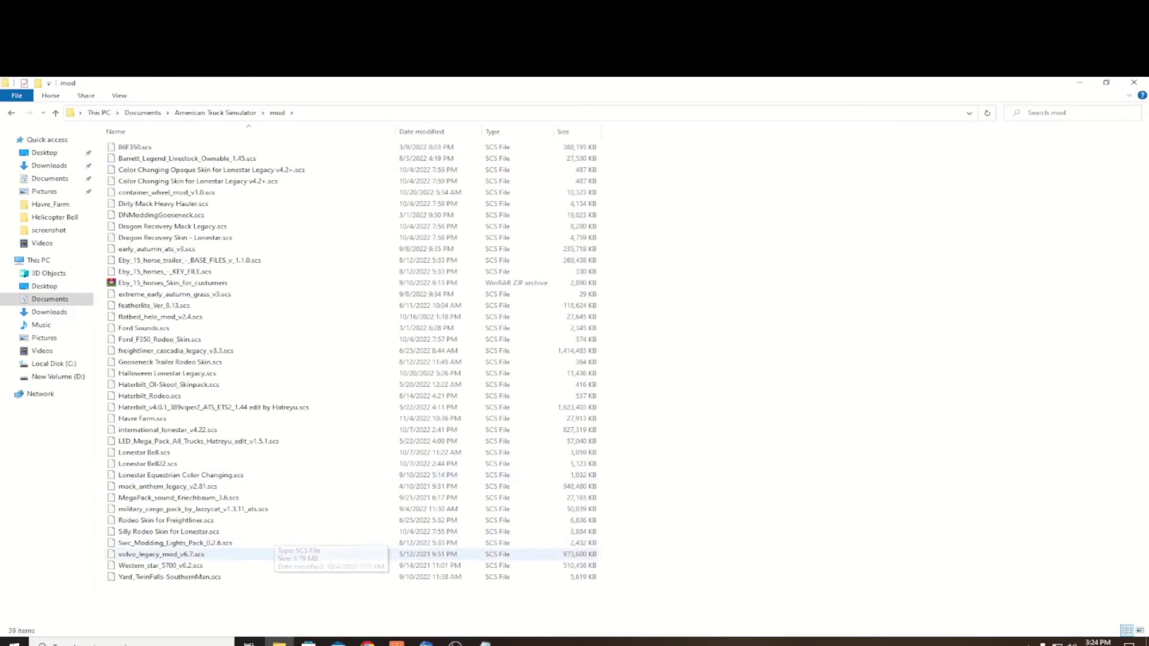
right_click(871, 398)
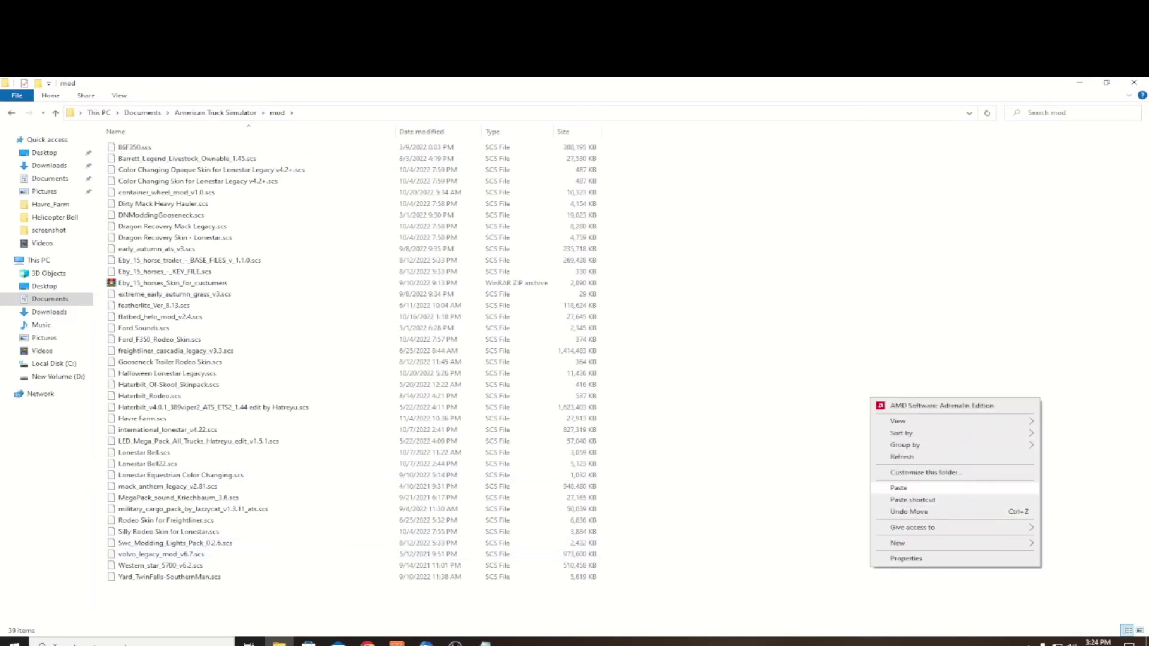
left_click(899, 488)
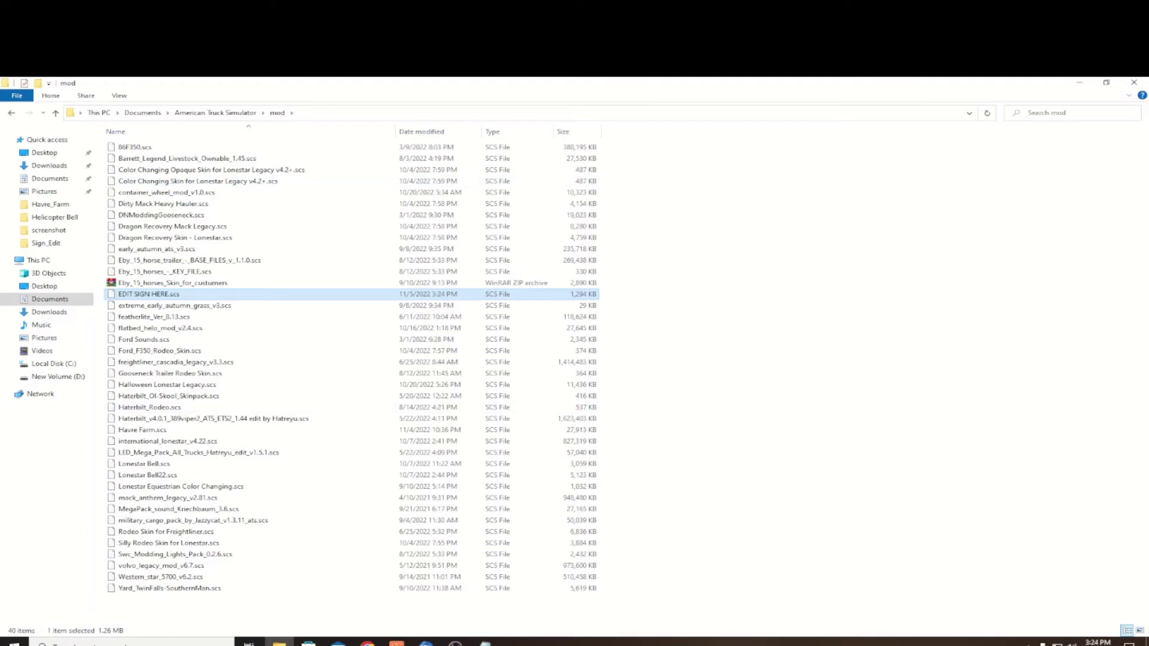
left_click(1133, 82)
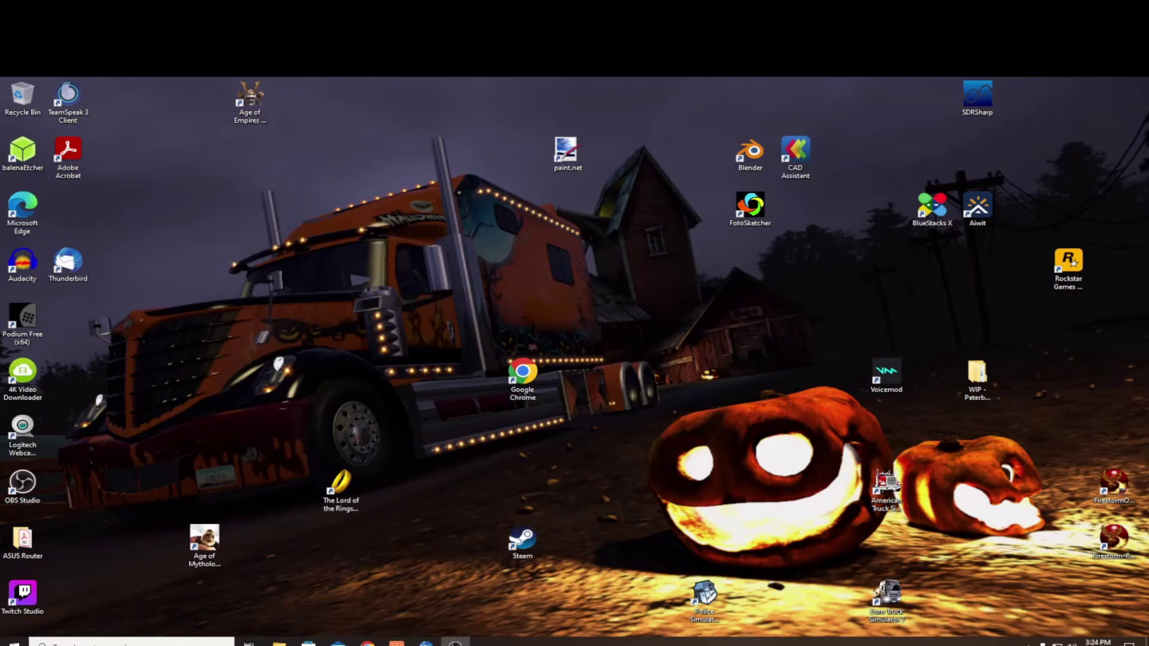
Launch American Truck Simulator and activate the EDIT SIGN HERE mod in the Mod Manager
double_click(886, 488)
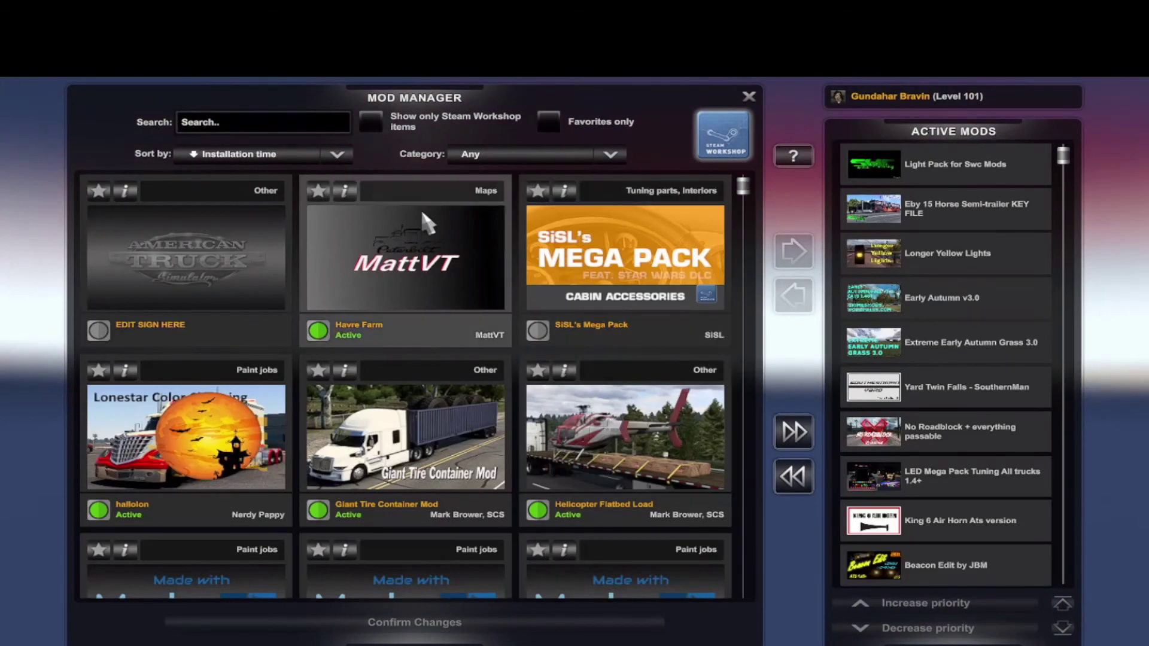
left_click(154, 263)
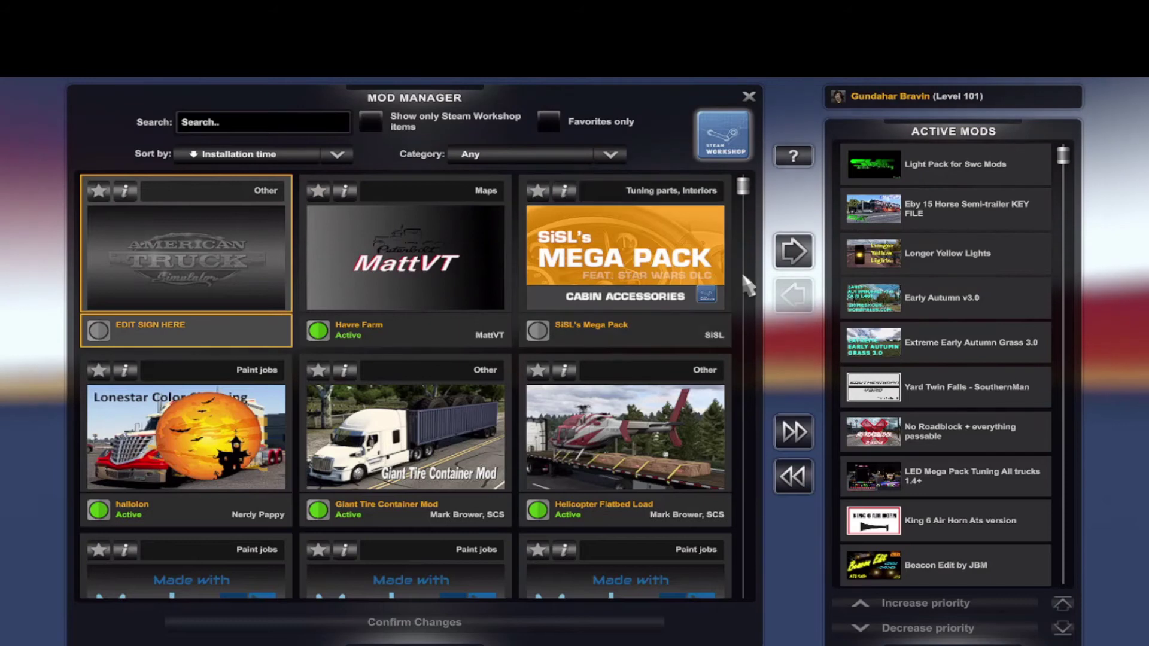
left_click(795, 252)
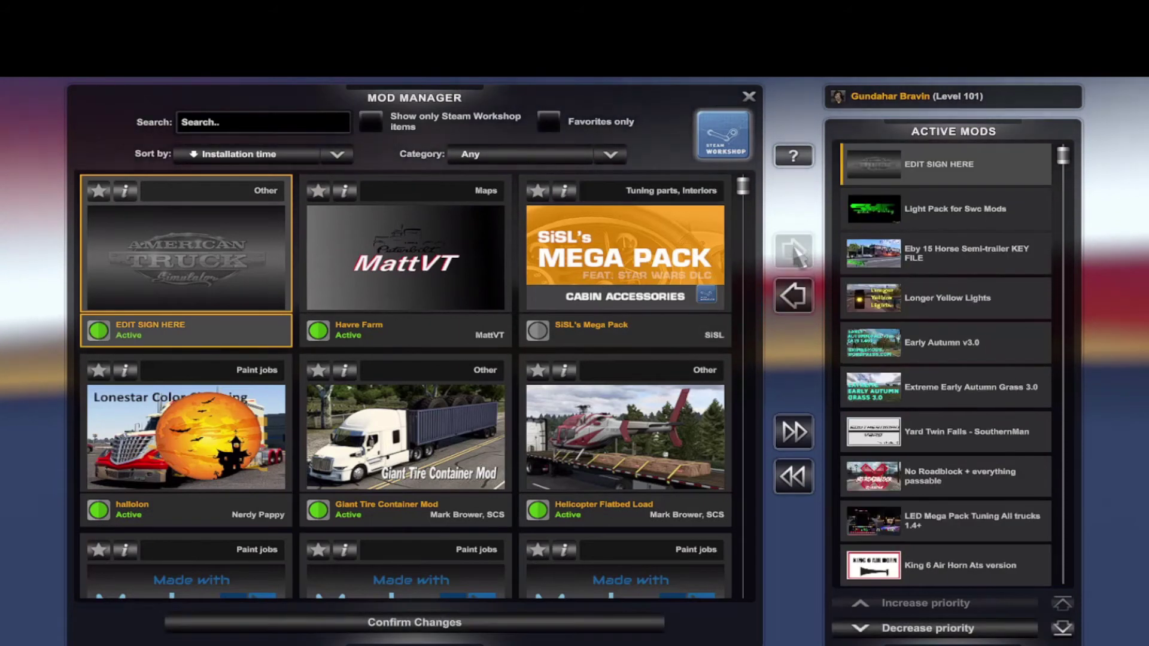
Lower the priority of EDIT SIGN HERE in the active mods until it sits directly above Havre Farm
left_click_drag(902, 628, 904, 637)
left_click(903, 633)
left_click(902, 633)
left_click(902, 634)
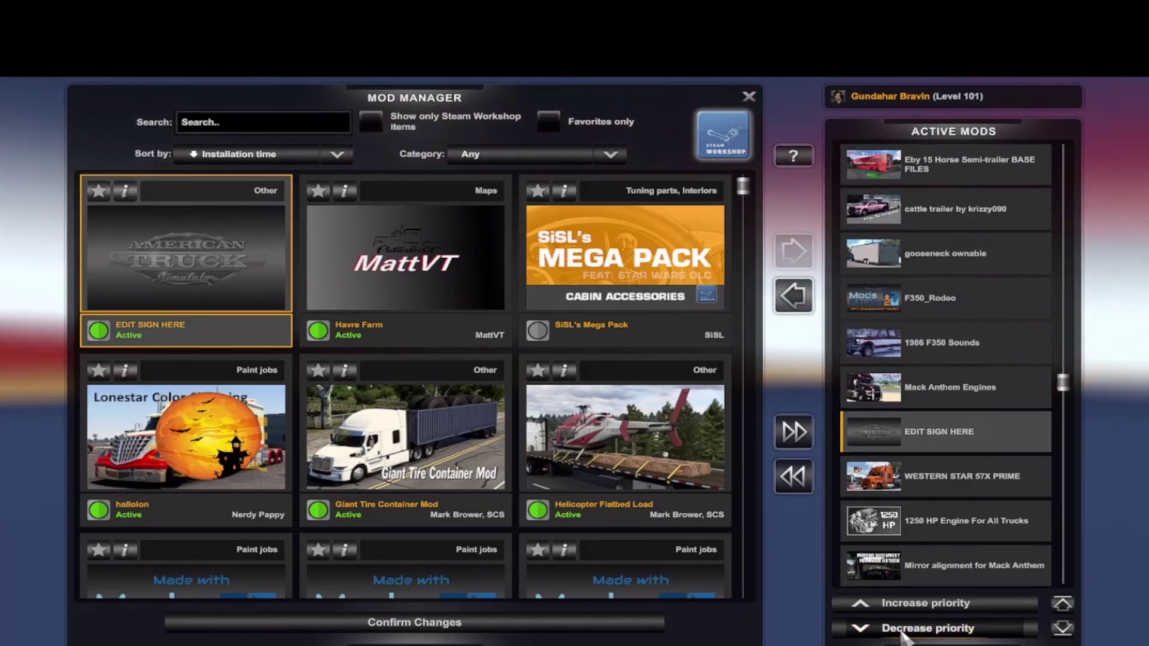
left_click(903, 633)
left_click(903, 633)
left_click(902, 633)
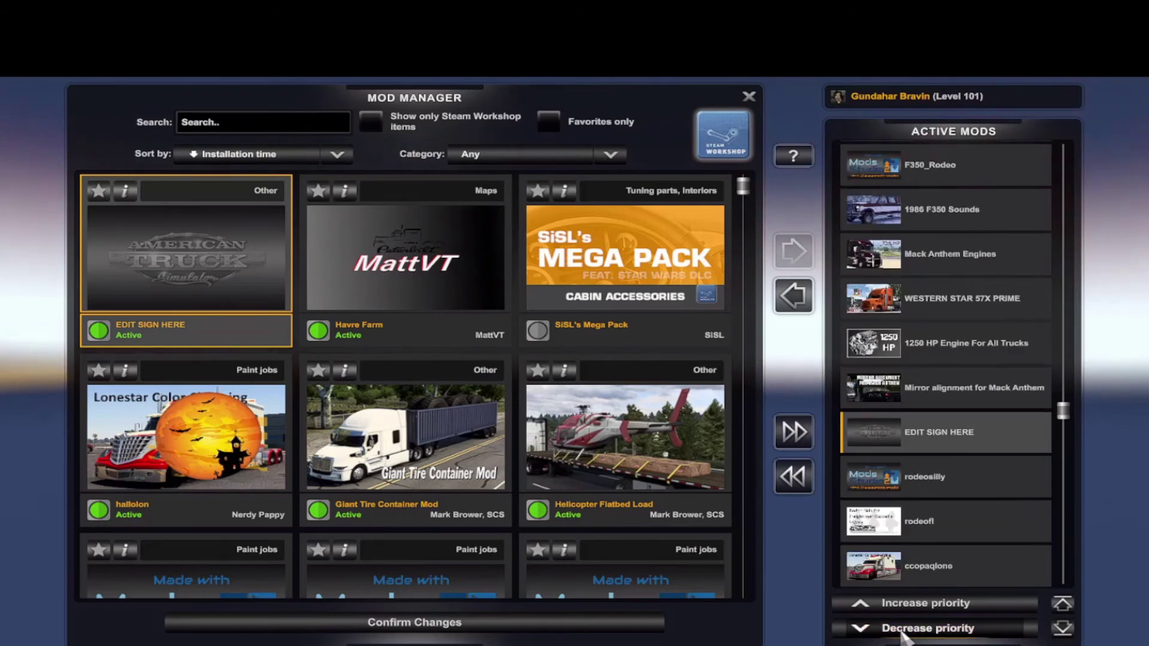
left_click(903, 633)
left_click(903, 633)
left_click(902, 634)
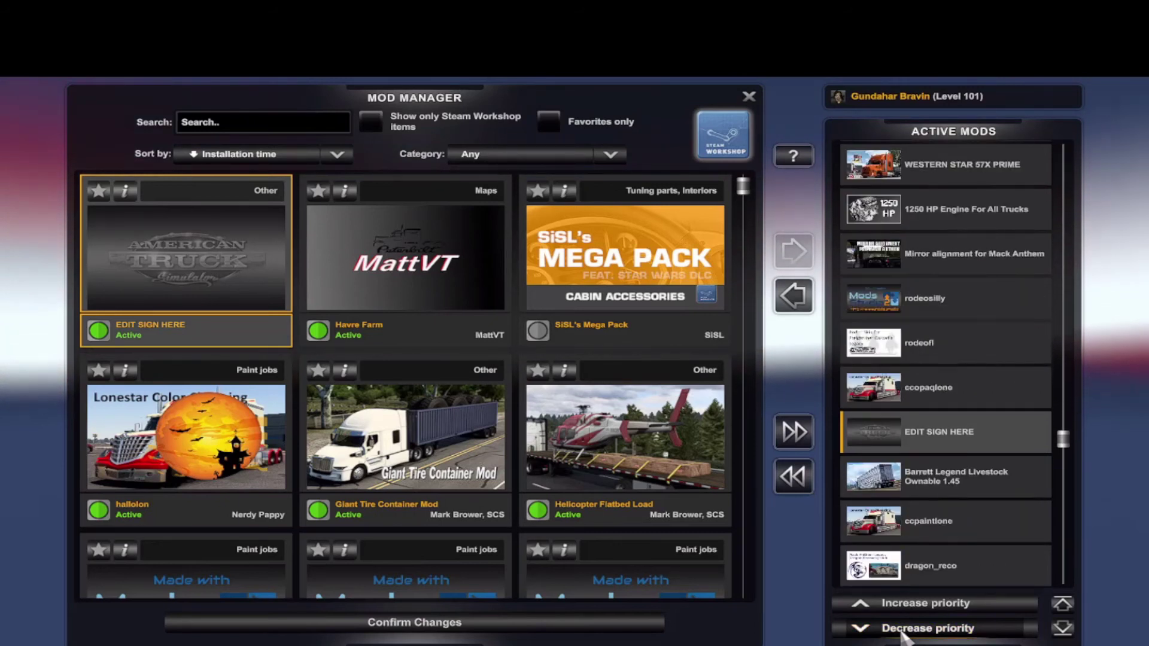
left_click(903, 634)
left_click(903, 633)
left_click(903, 633)
left_click(903, 633)
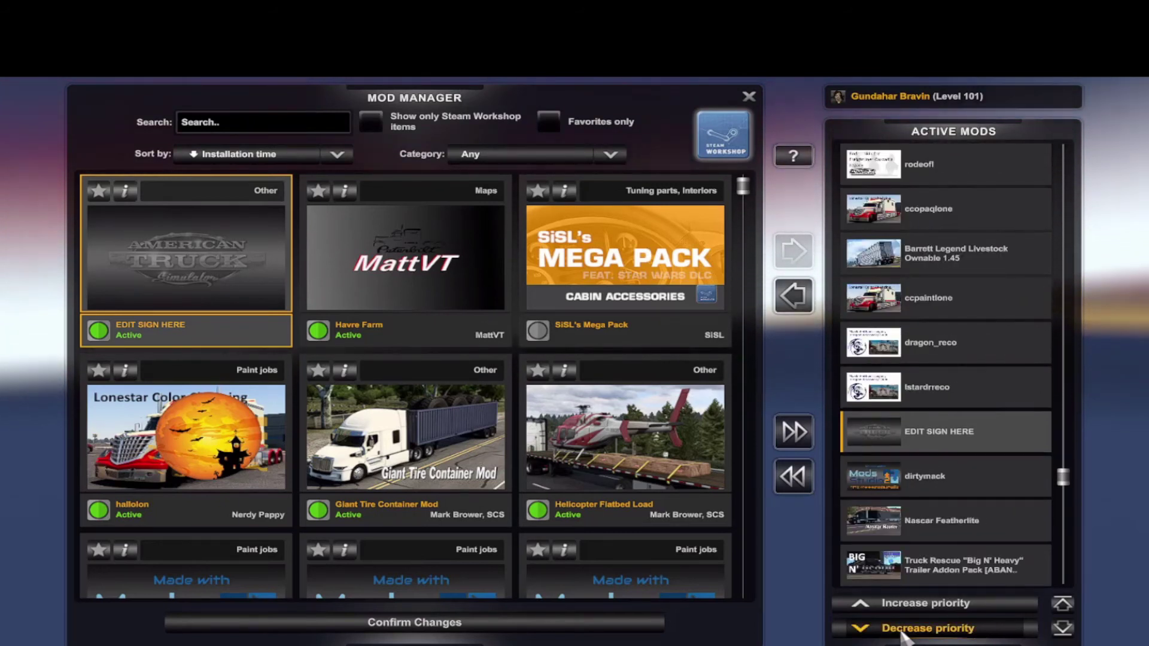
left_click(903, 633)
left_click(902, 633)
left_click(902, 633)
left_click(903, 633)
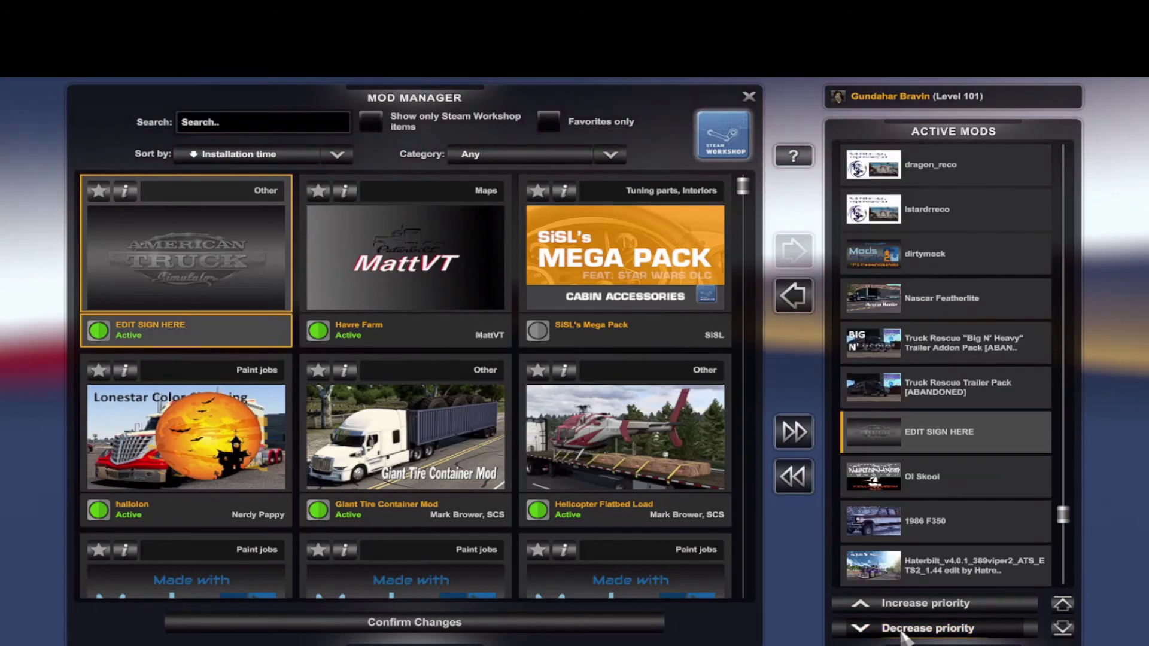
left_click(902, 633)
left_click(903, 633)
left_click(902, 633)
left_click(903, 633)
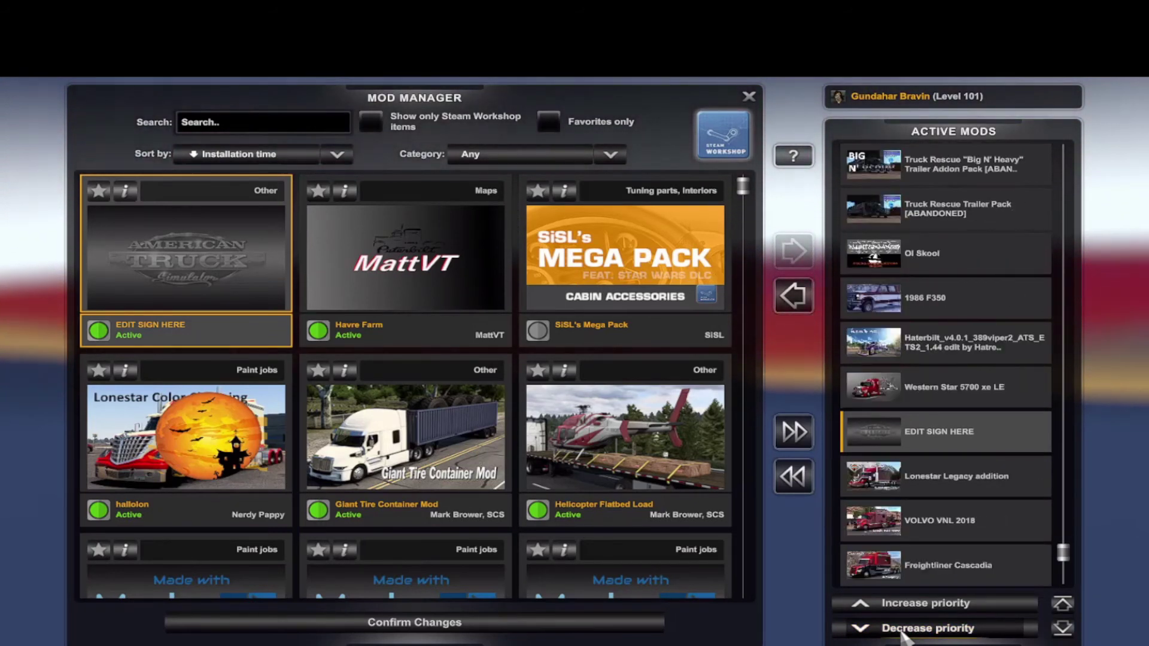
left_click(903, 633)
left_click(902, 634)
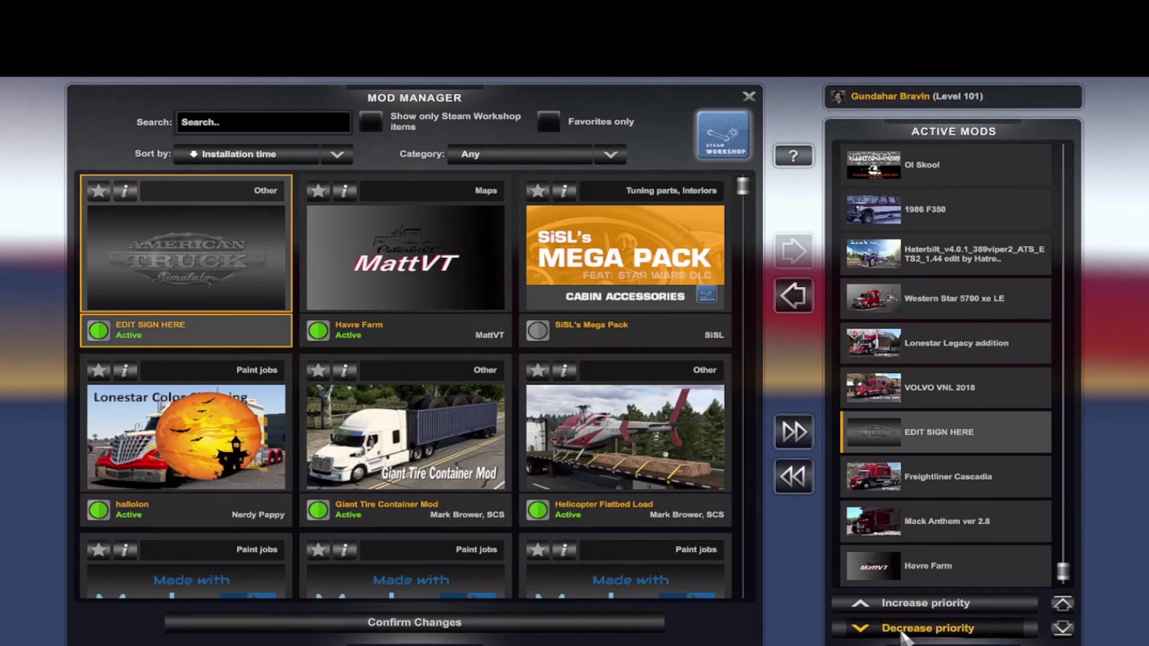
left_click(902, 633)
left_click(903, 633)
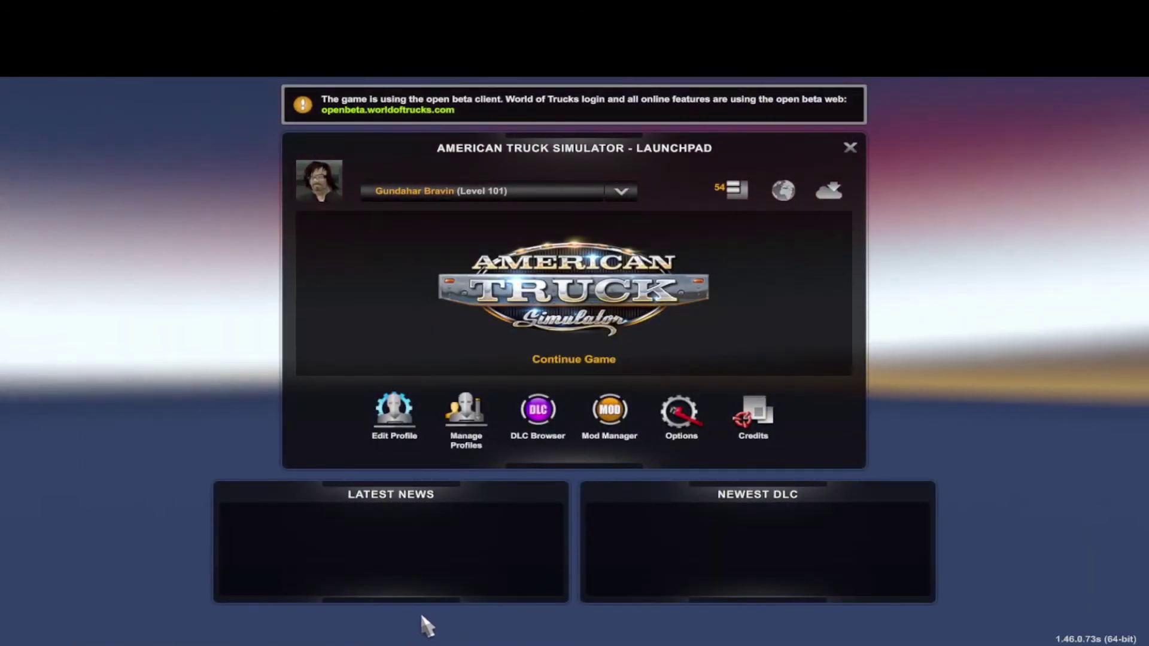
Continue the game and set the Photo Studio scene to sunny weather at 9:41
left_click(584, 362)
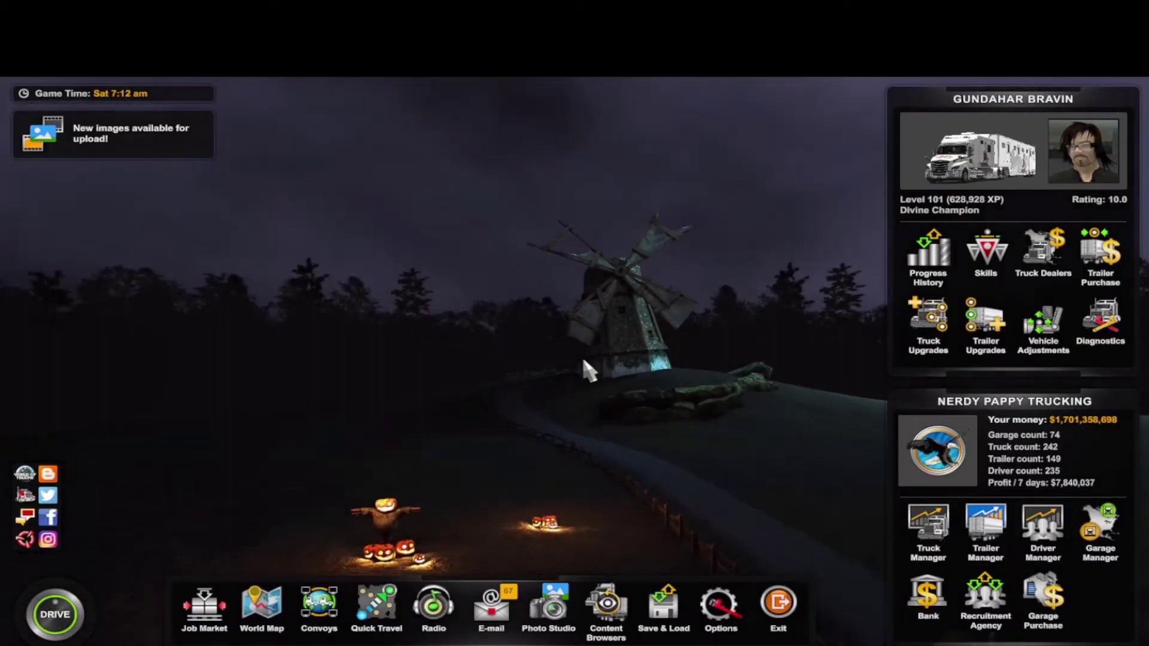
left_click(544, 615)
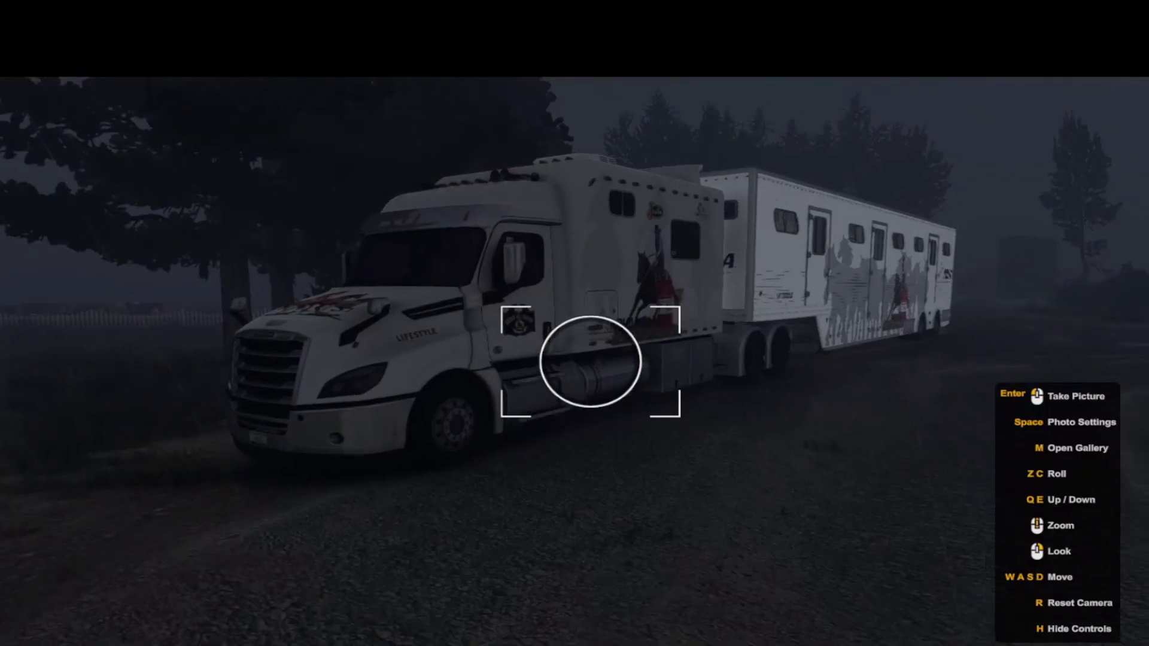
key("space")
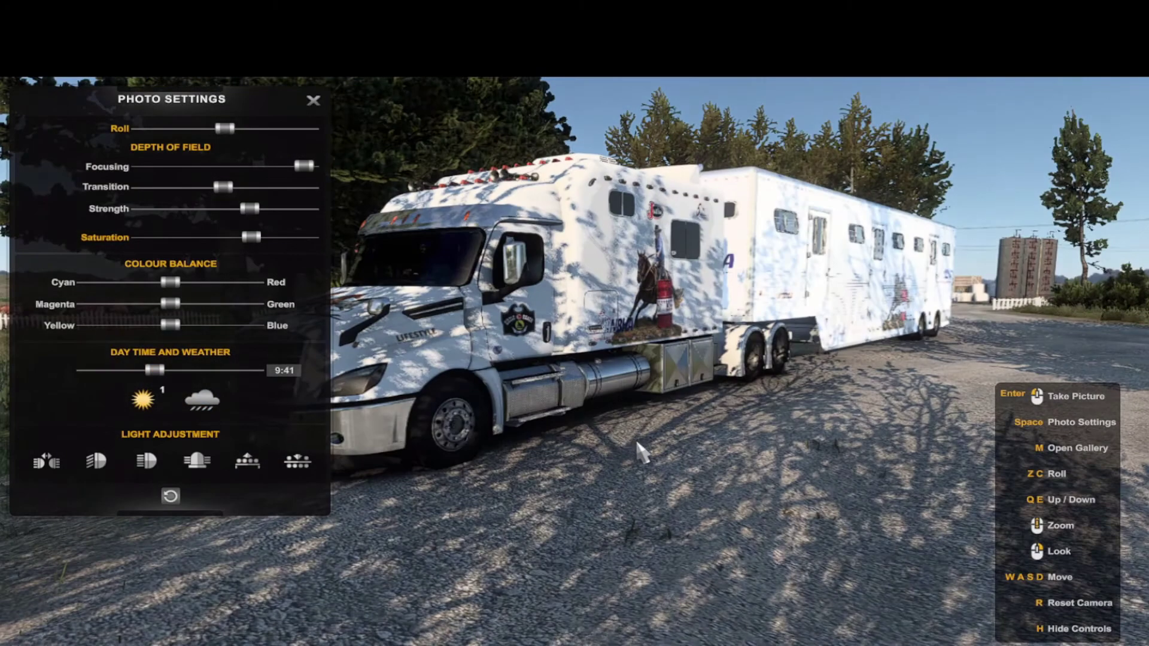
key("w")
key("space")
key("space")
left_click_drag(230, 128, 222, 130)
key("space")
key("d")
key("space")
key("a")
key("a")
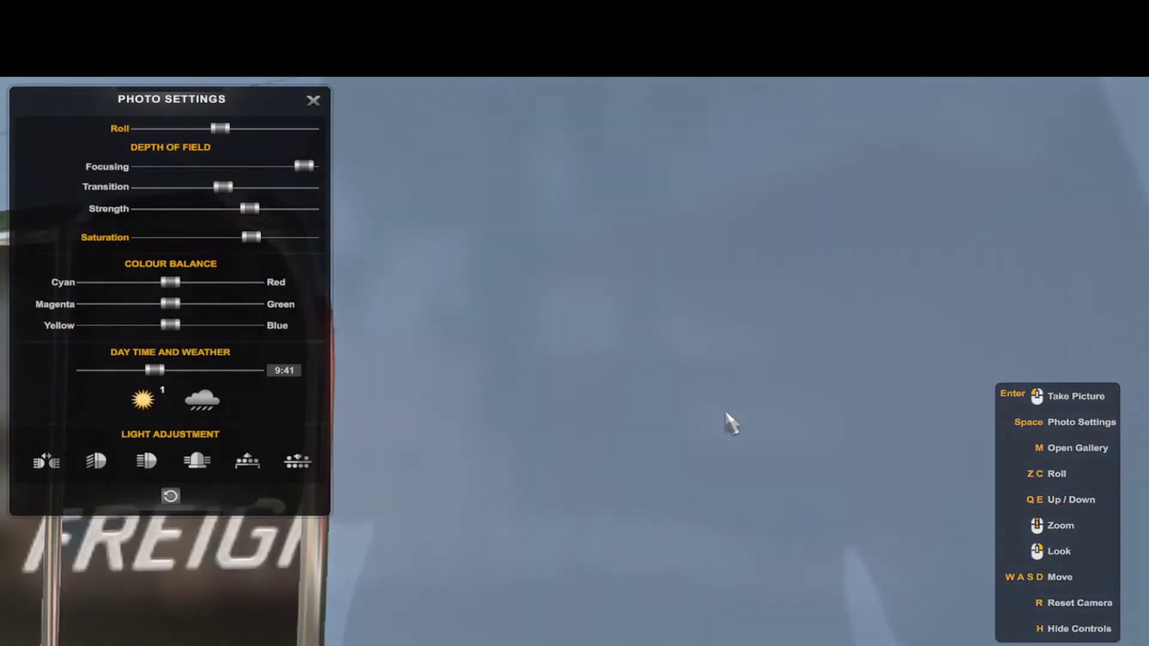
Fly the photo camera past the house to the roadside yard sign and examine its artwork
key("e")
key("e")
left_click_drag(700, 481, 861, 558)
key("s")
key("w")
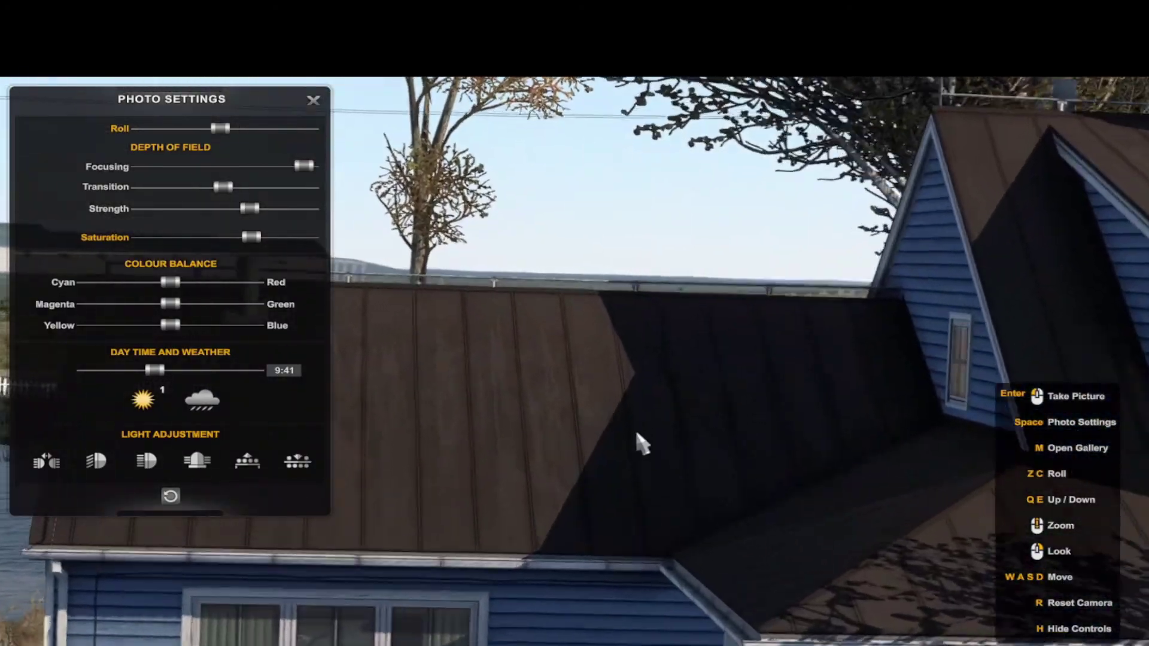
left_click_drag(638, 434, 547, 458)
key("e")
key("space")
key("a")
key("space")
left_click_drag(931, 413, 488, 329)
key("w")
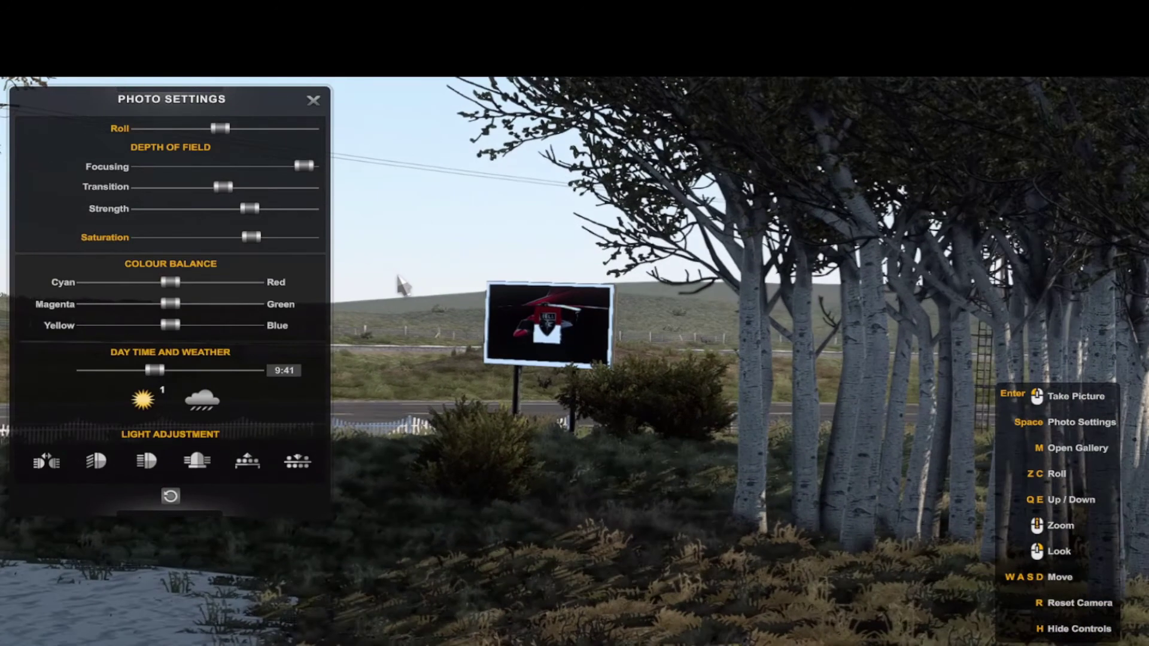
key("d")
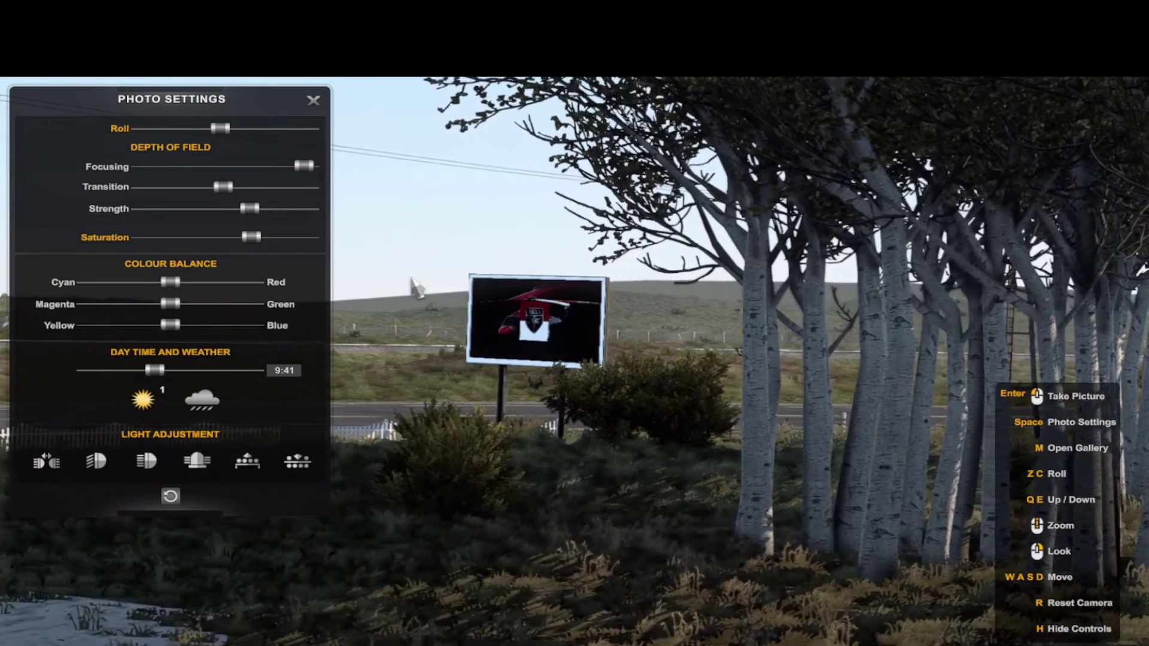
Lower the depth-of-field strength, raise the transition, and inspect the helicopter sign with the photo settings closed
key("space")
left_click_drag(502, 327, 505, 347)
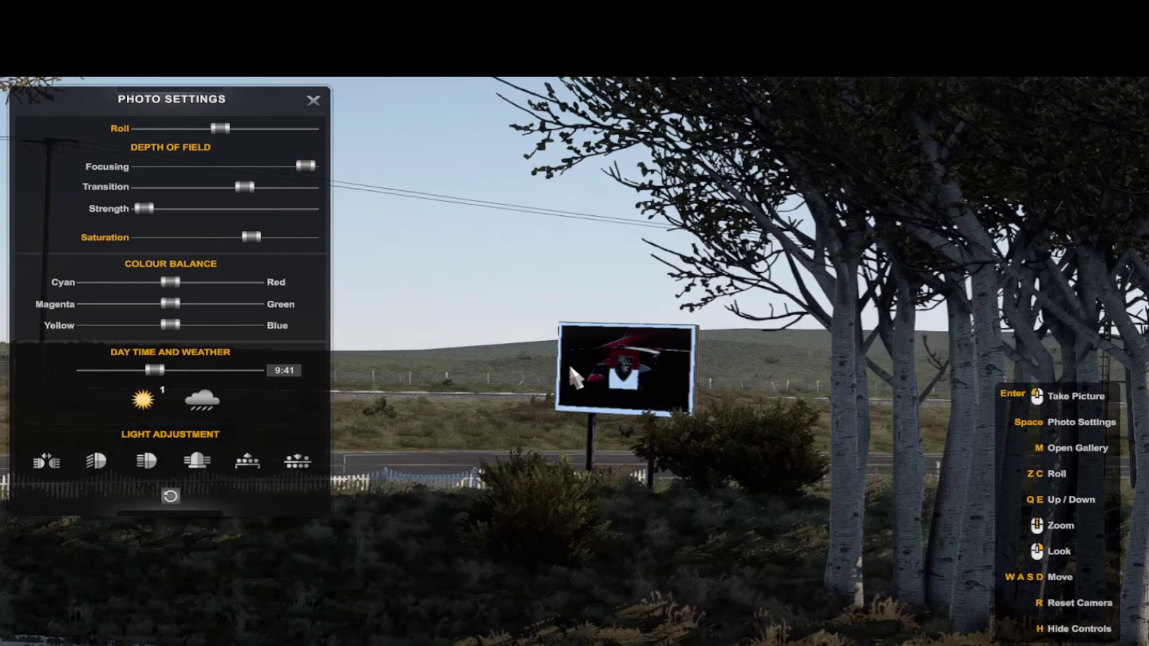
key("d")
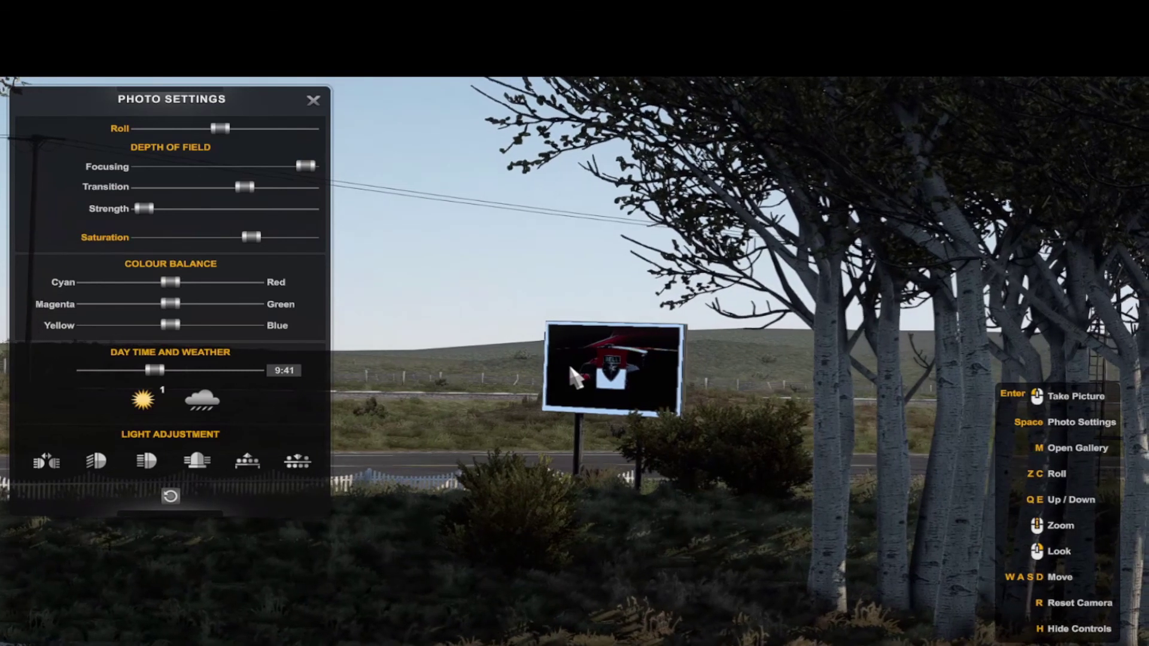
key("d")
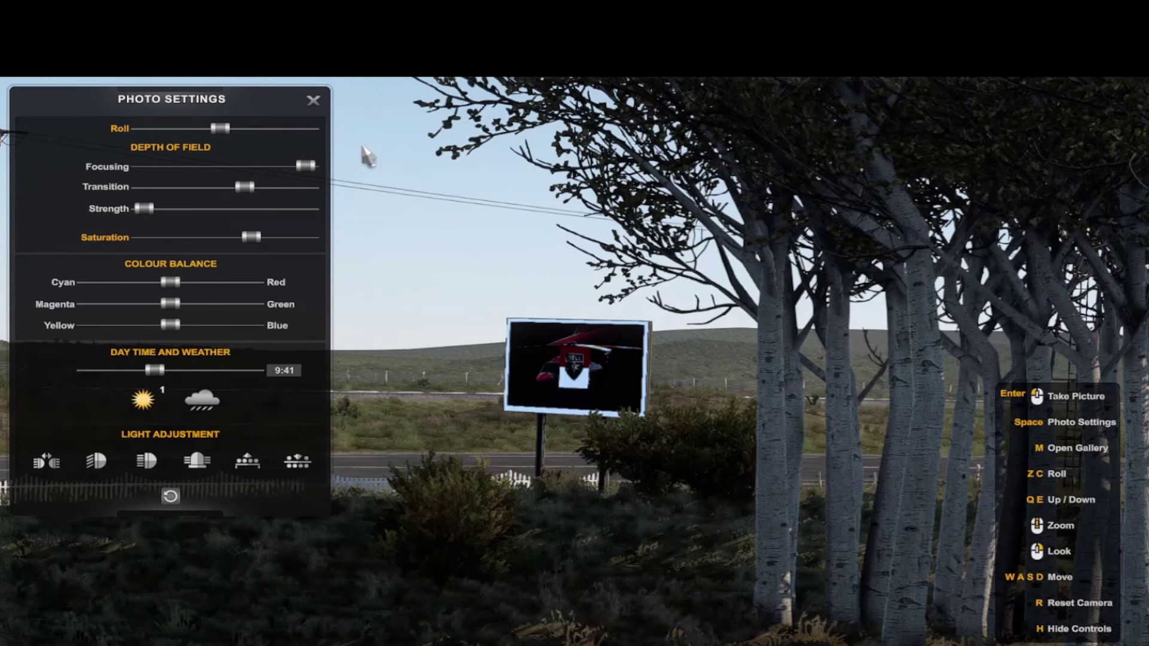
left_click(313, 100)
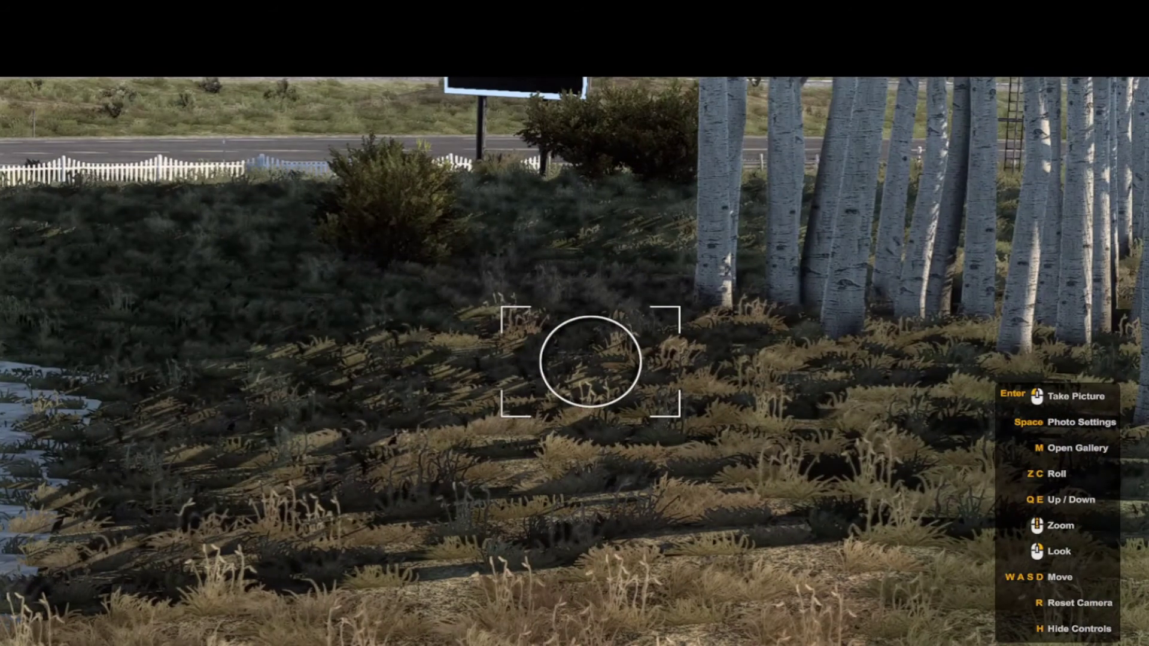
key("r")
left_click_drag(590, 362, 1059, 218)
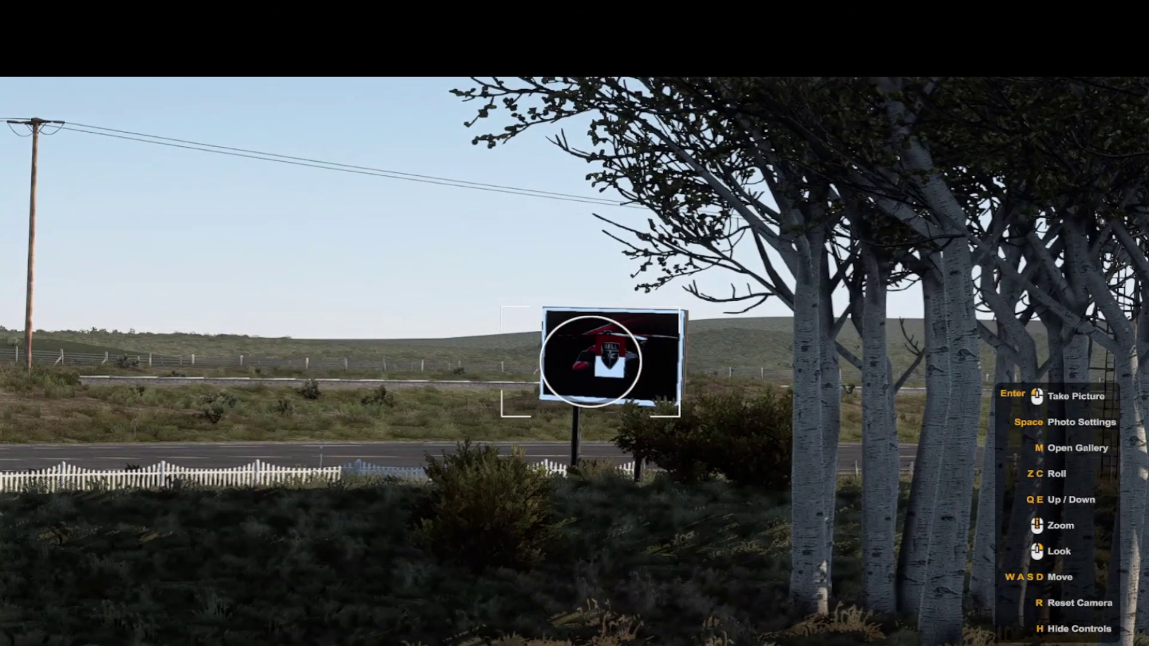
Leave the Photo Studio and save the current game progress
key("Escape")
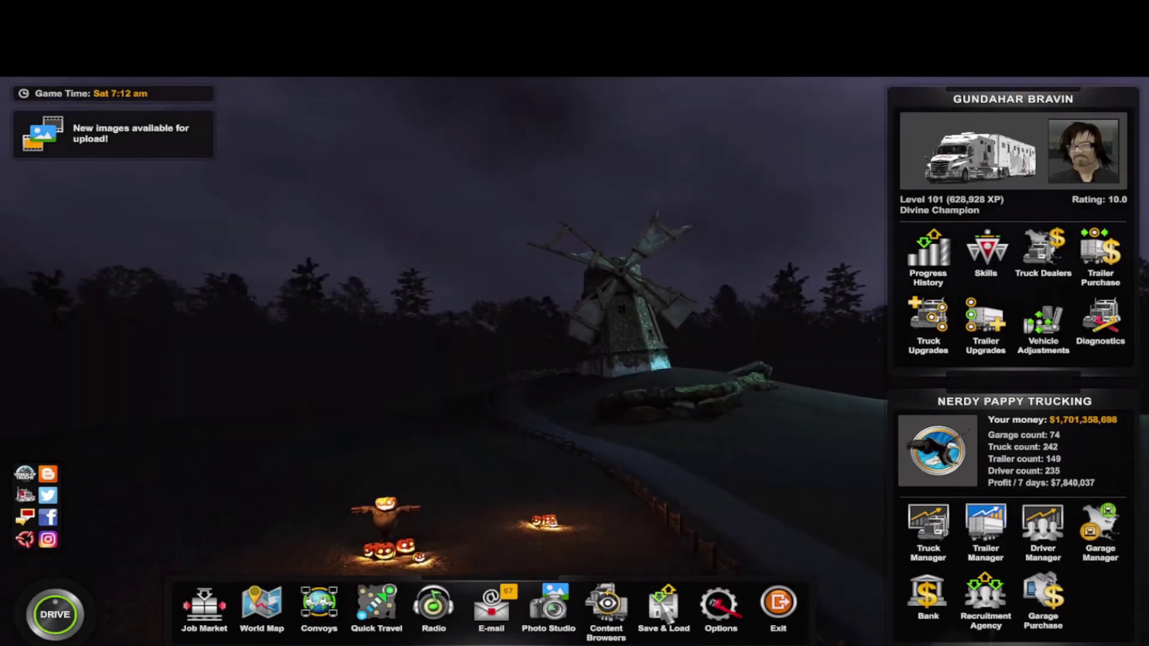
left_click(664, 609)
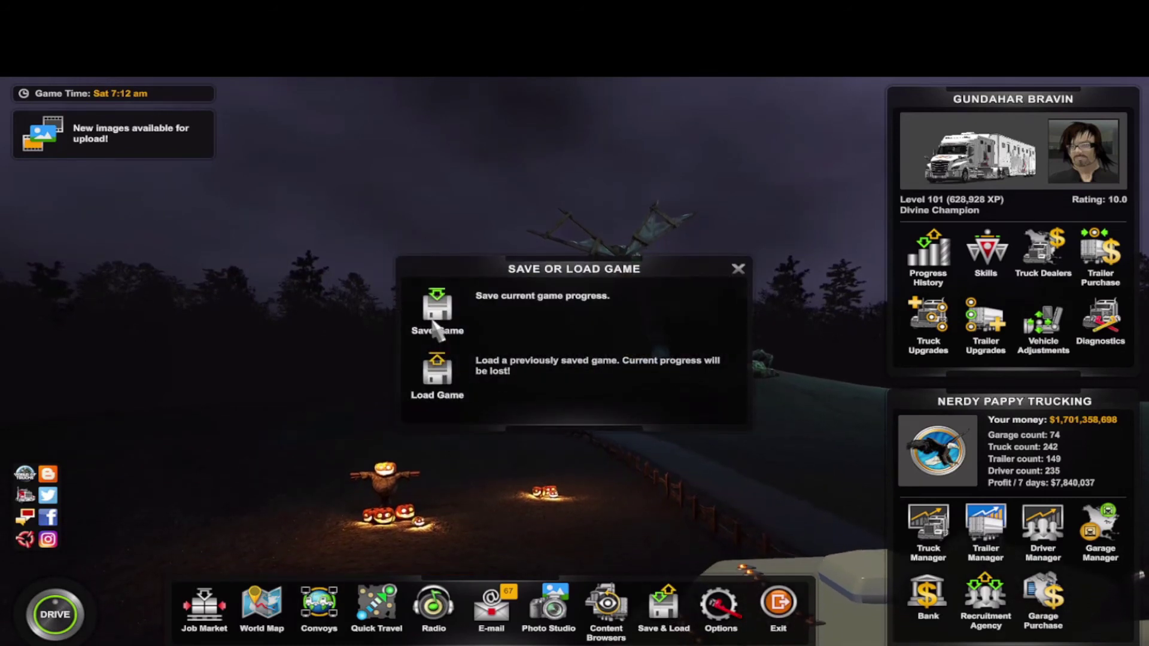
left_click(436, 326)
left_click(471, 289)
left_click(513, 513)
left_click(535, 459)
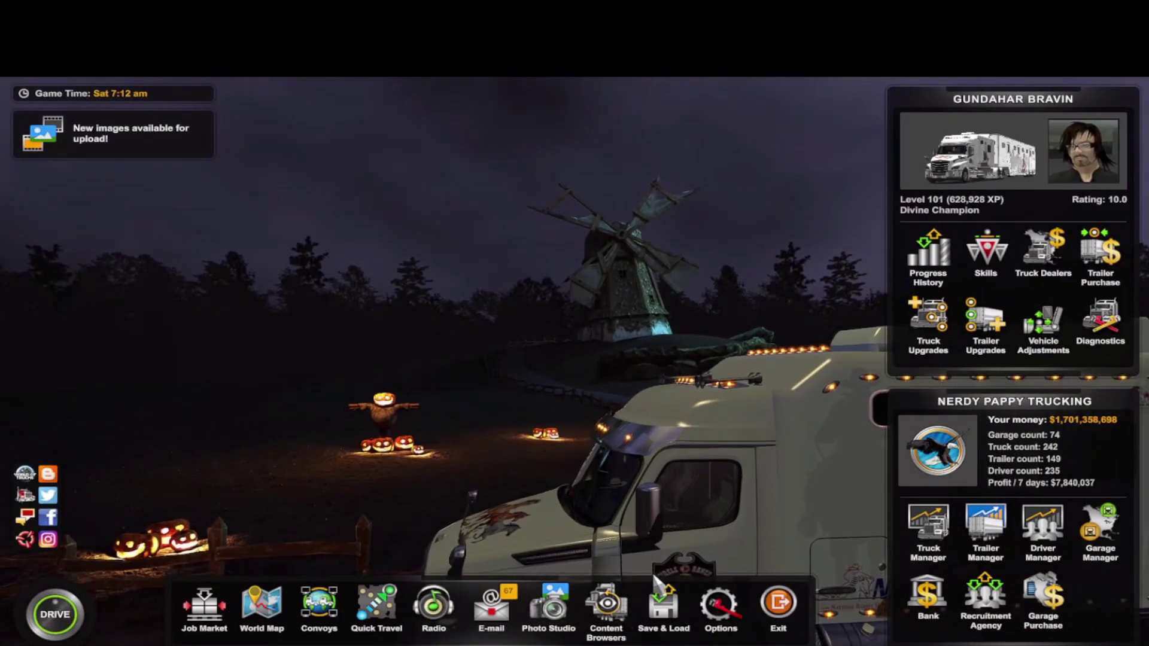
Exit to the Launchpad and deactivate the EDIT SIGN HERE mod in the Mod Manager
left_click(778, 603)
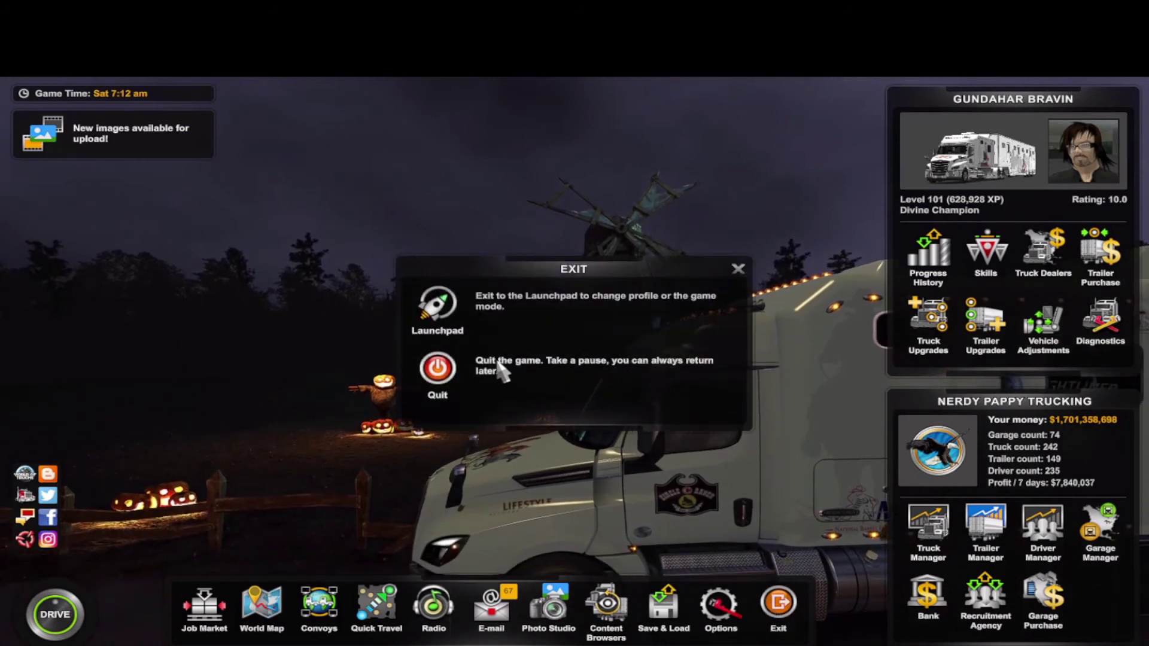
left_click(443, 326)
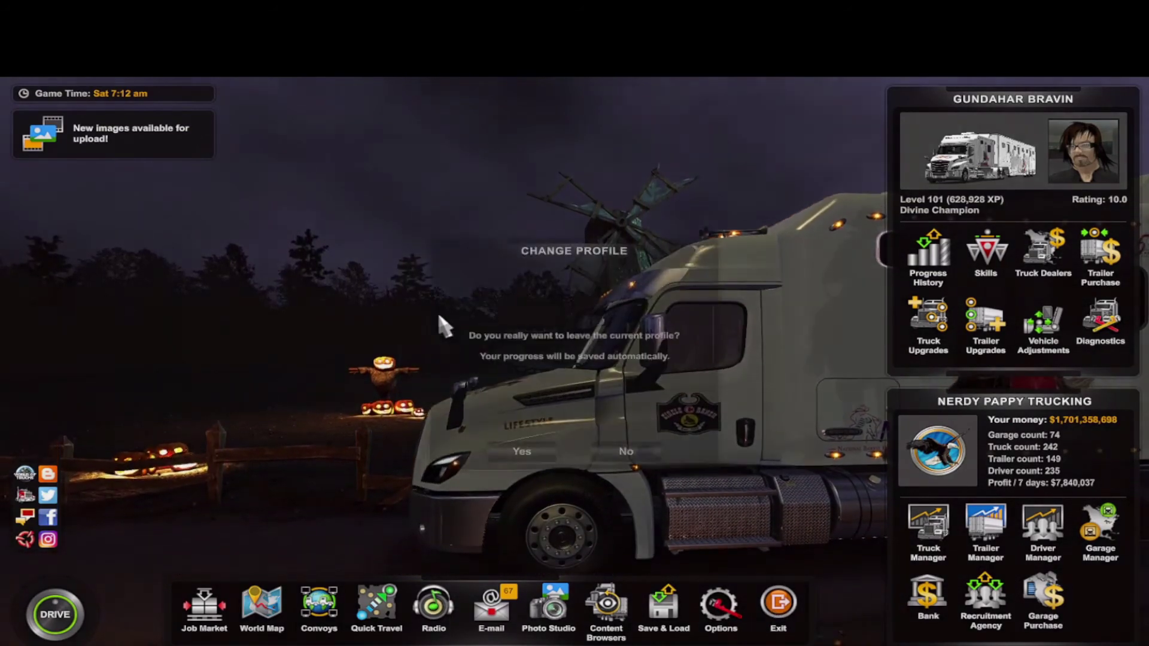
left_click(534, 452)
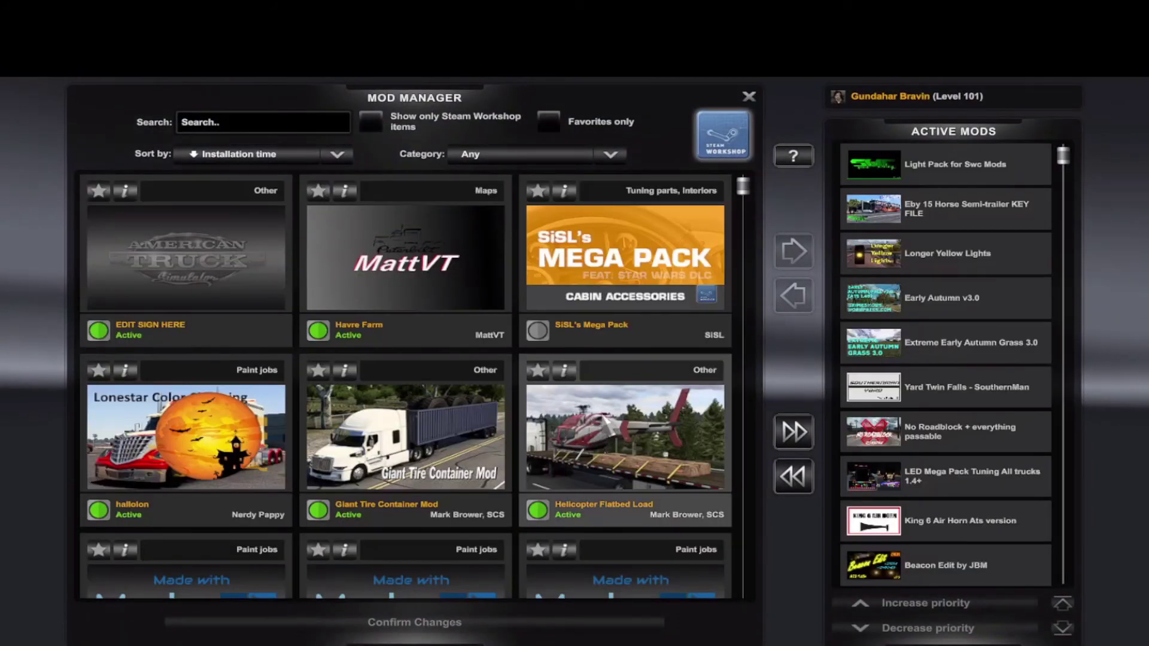
left_click(245, 301)
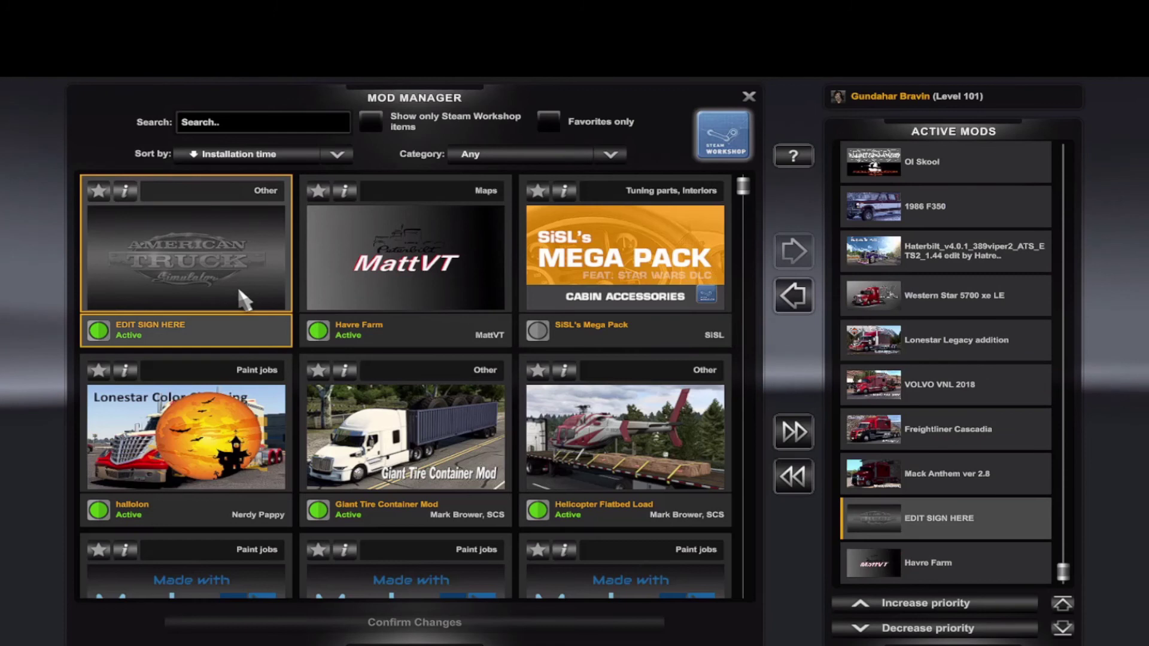
left_click(797, 298)
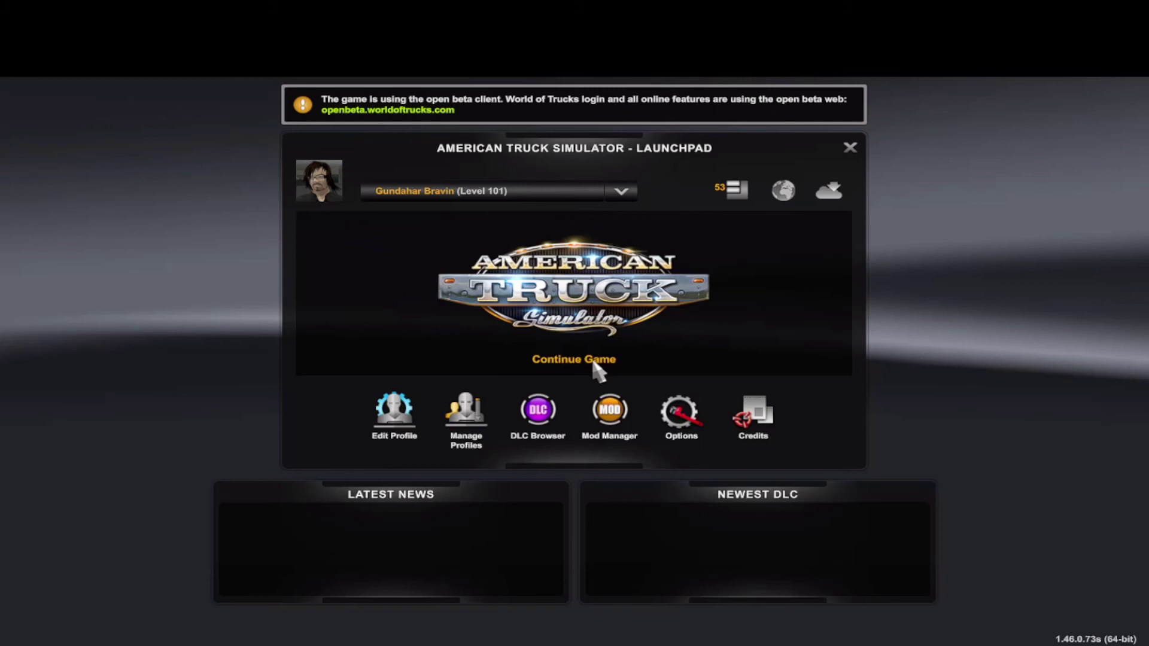
Continue the game by loading Unnamed save 15 despite its missing EDIT SIGN HERE dependency
left_click(593, 362)
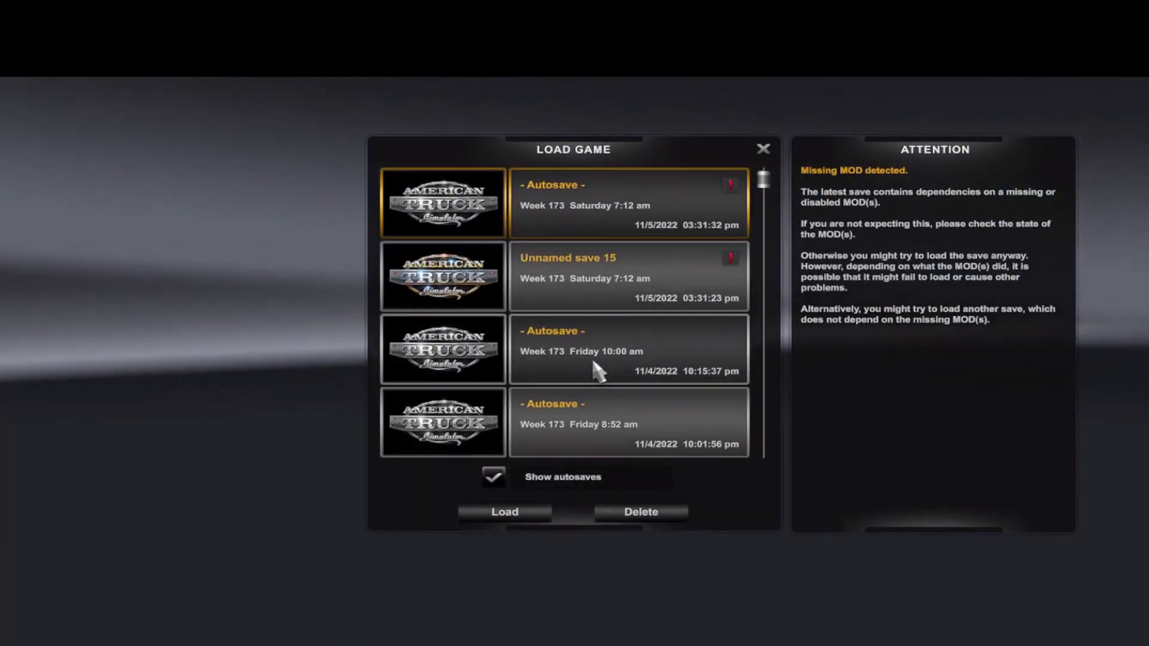
left_click(571, 304)
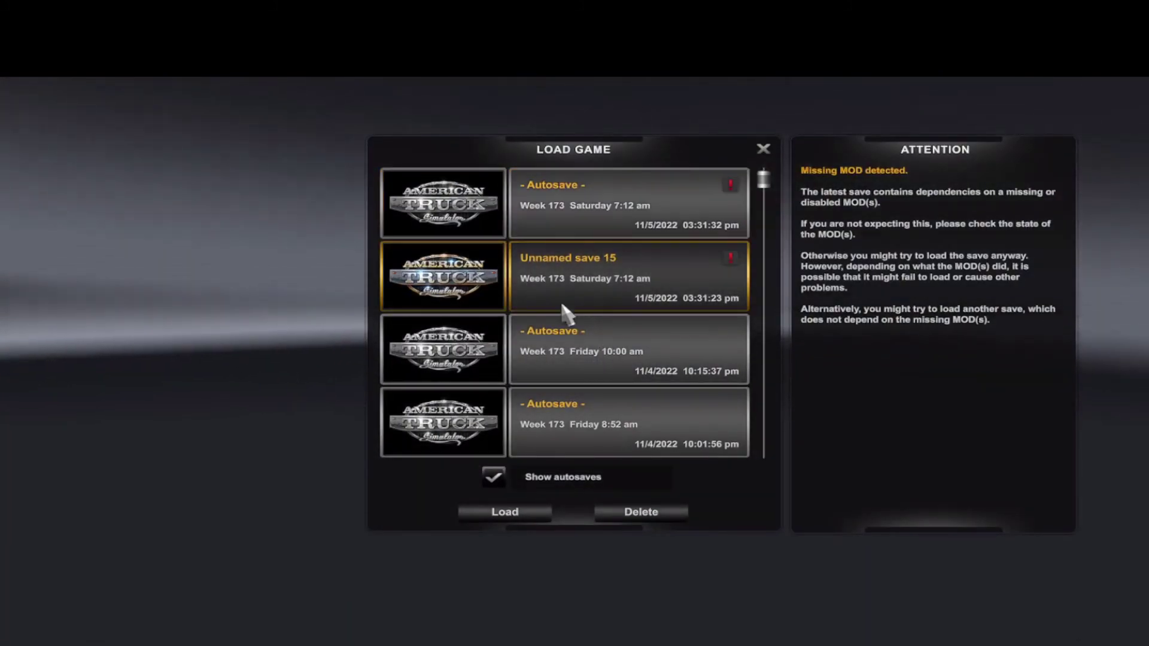
left_click(511, 515)
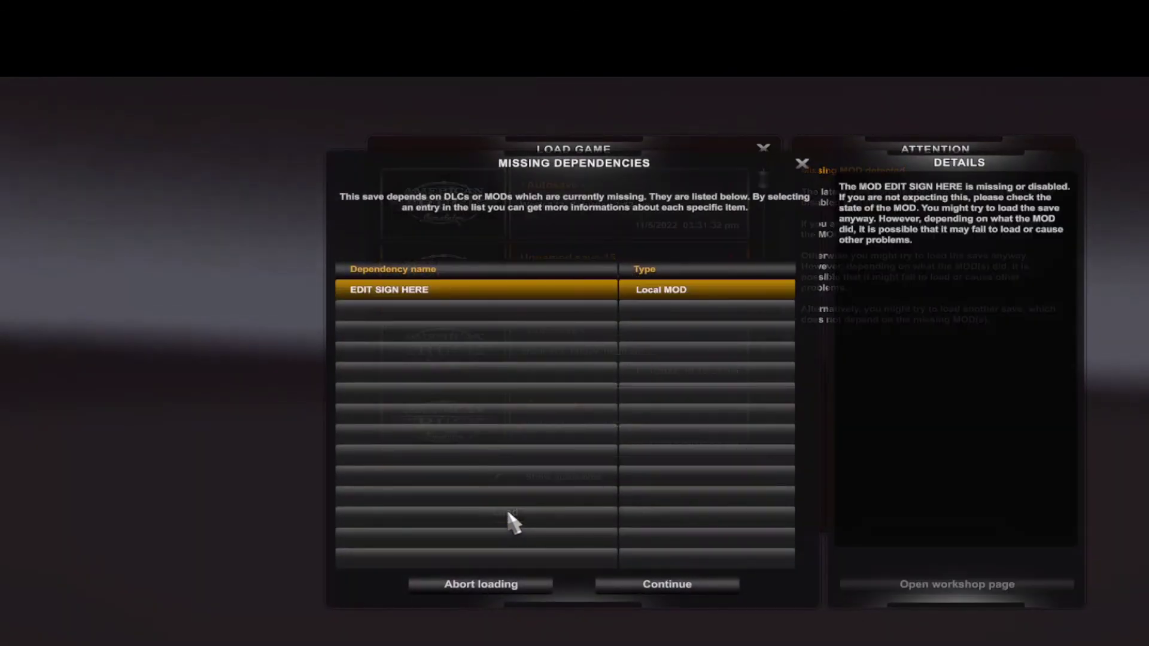
left_click(645, 588)
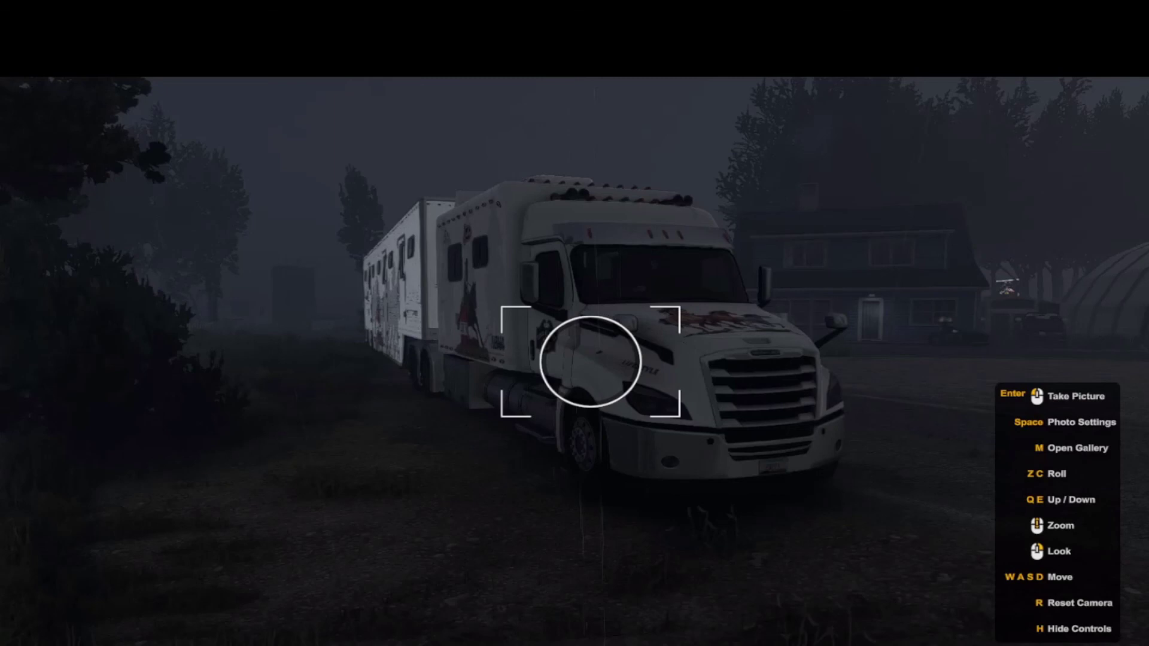
Set the Photo Studio scene to sunny weather at 9:10 and close the photo settings
left_click_drag(591, 362, 640, 359)
key("space")
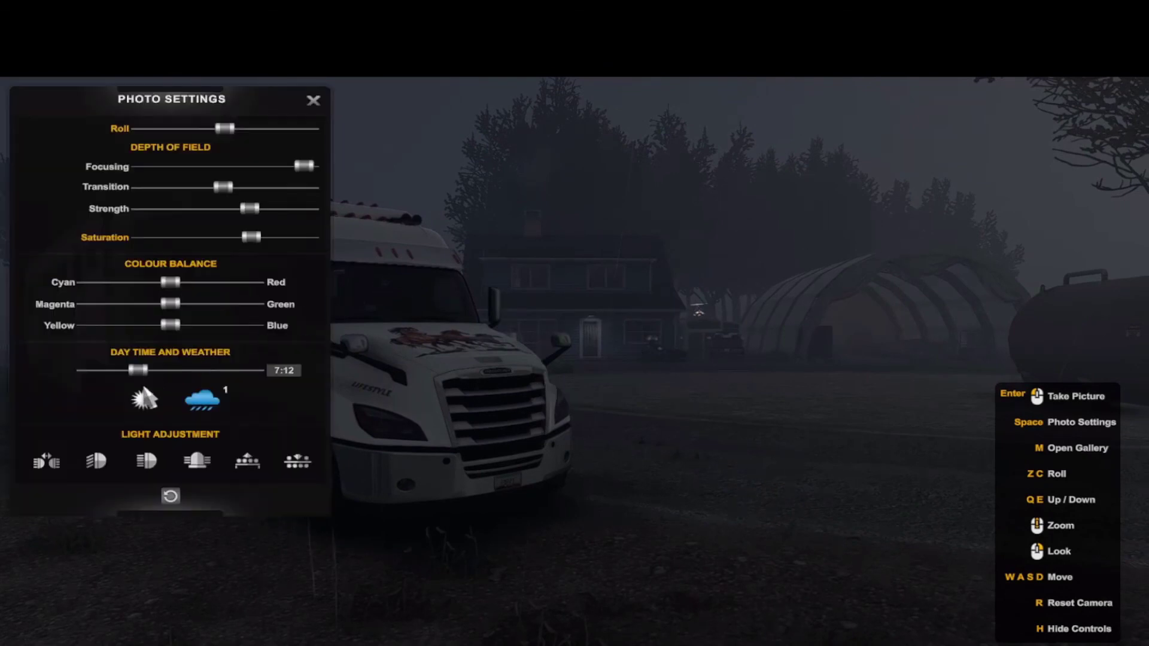
left_click(143, 398)
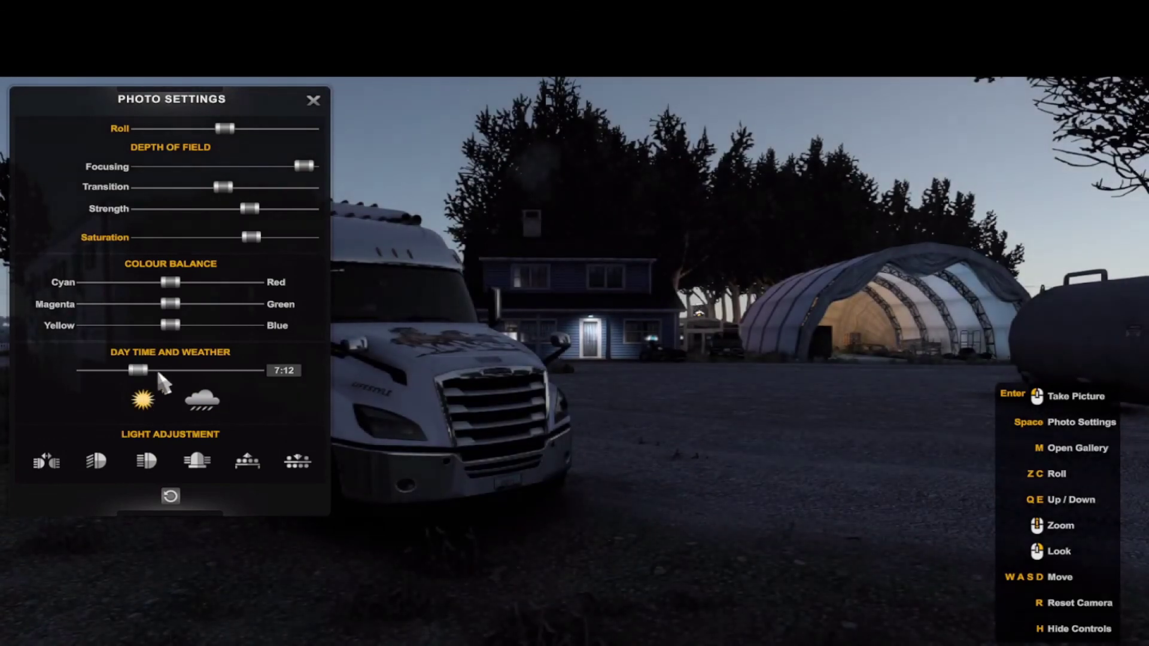
left_click_drag(145, 369, 153, 371)
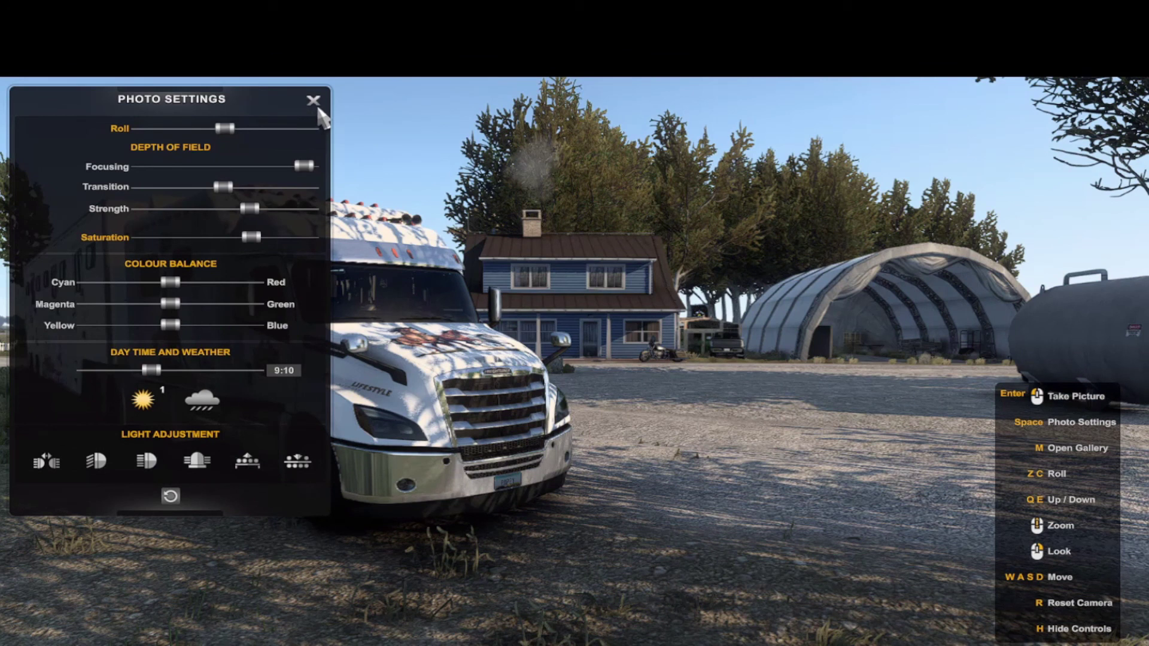
left_click(313, 100)
Fly the photo camera from the parked truck across the farmyard to the edge of the pond
key("d")
key("w")
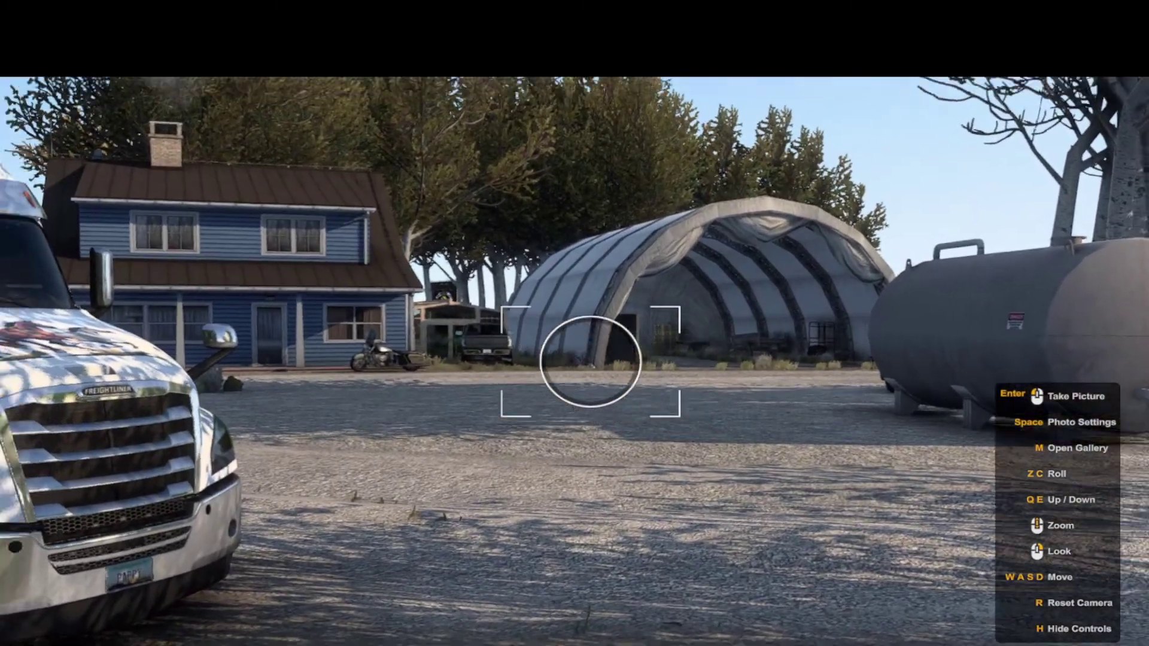
key("w")
key("w")
key("a")
key("w")
key("a")
key("w")
key("w")
key("w")
key("d")
Move the photo camera past the pond and turn it toward the yard sign beside the trees
key("w")
key("d")
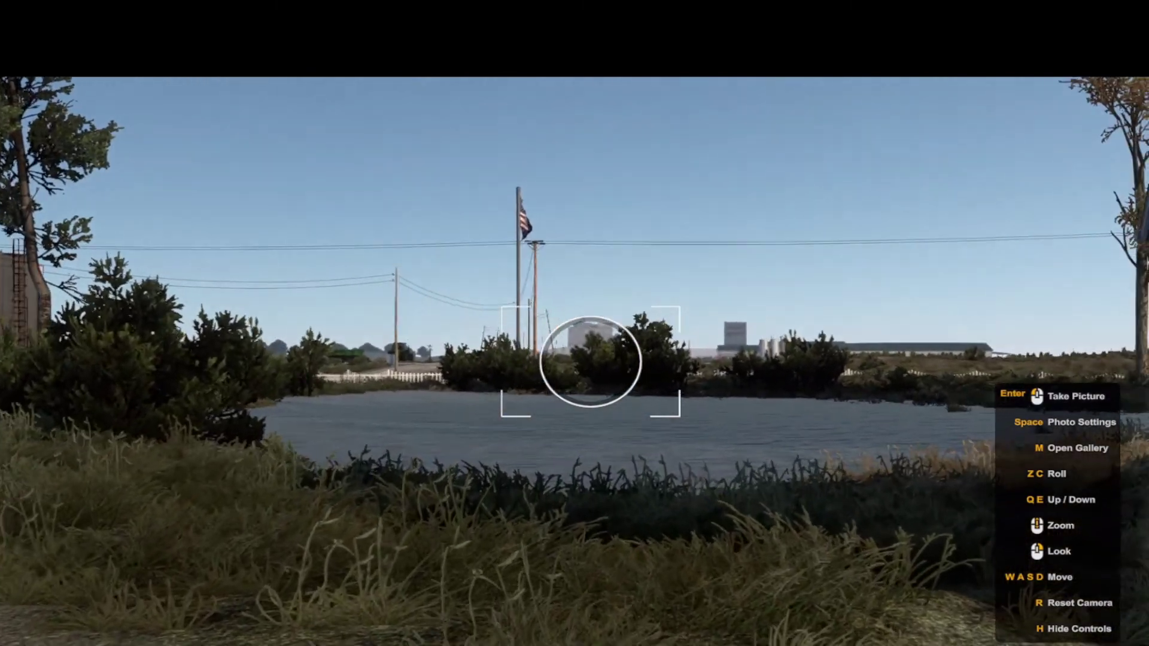
key("w")
key("d")
key("w")
key("d")
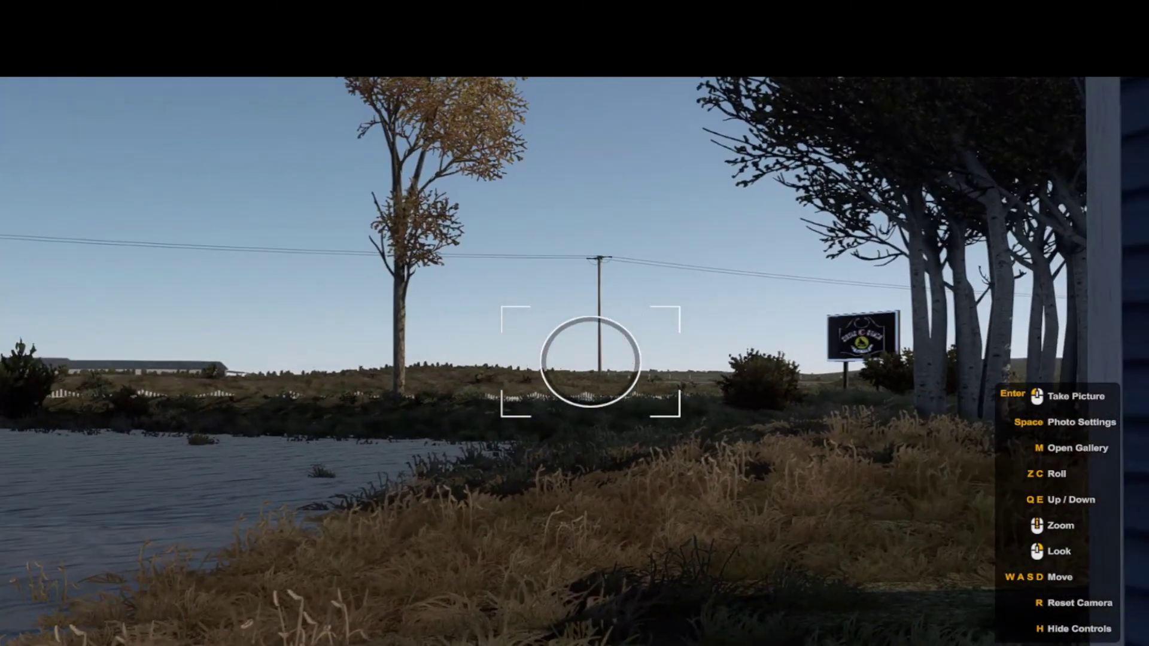
key("w")
key("d")
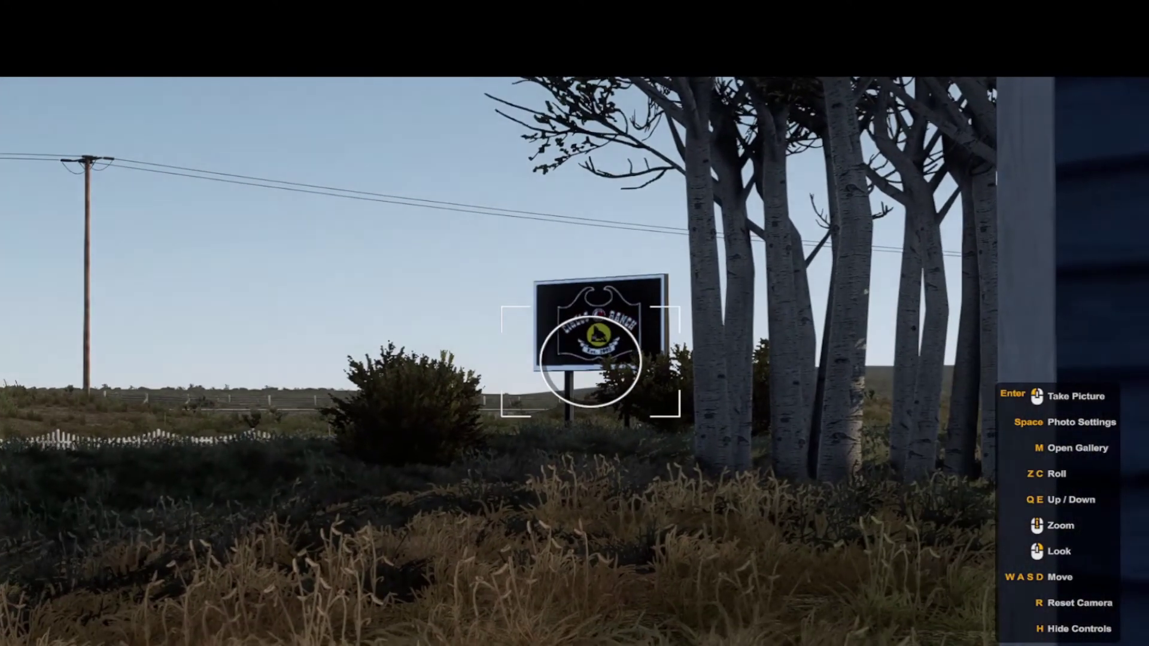
Frame the yard sign in the center of the camera view to examine its artwork with the mod disabled
left_click_drag(591, 362, 604, 333)
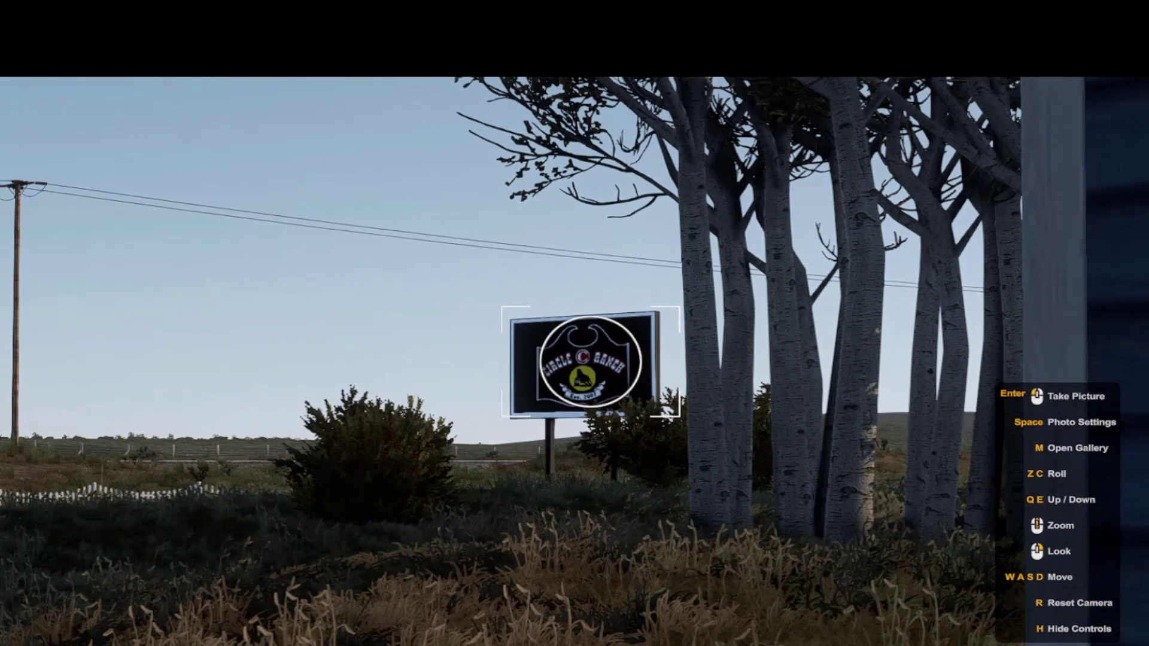
key("a")
left_click_drag(590, 362, 627, 377)
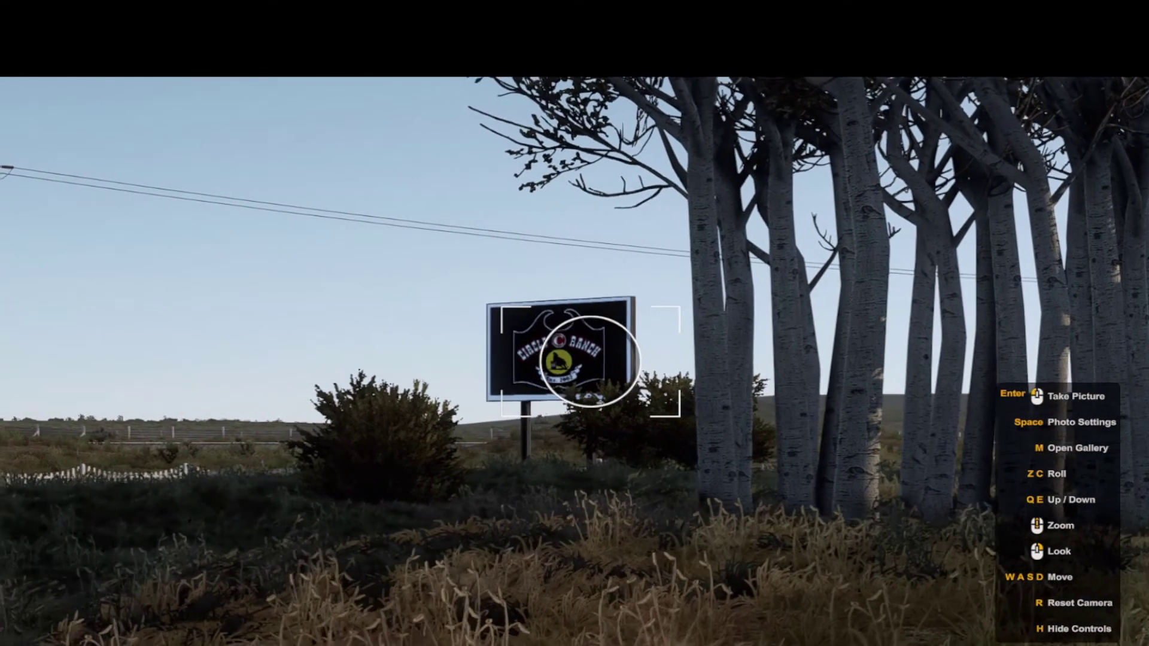
key("a")
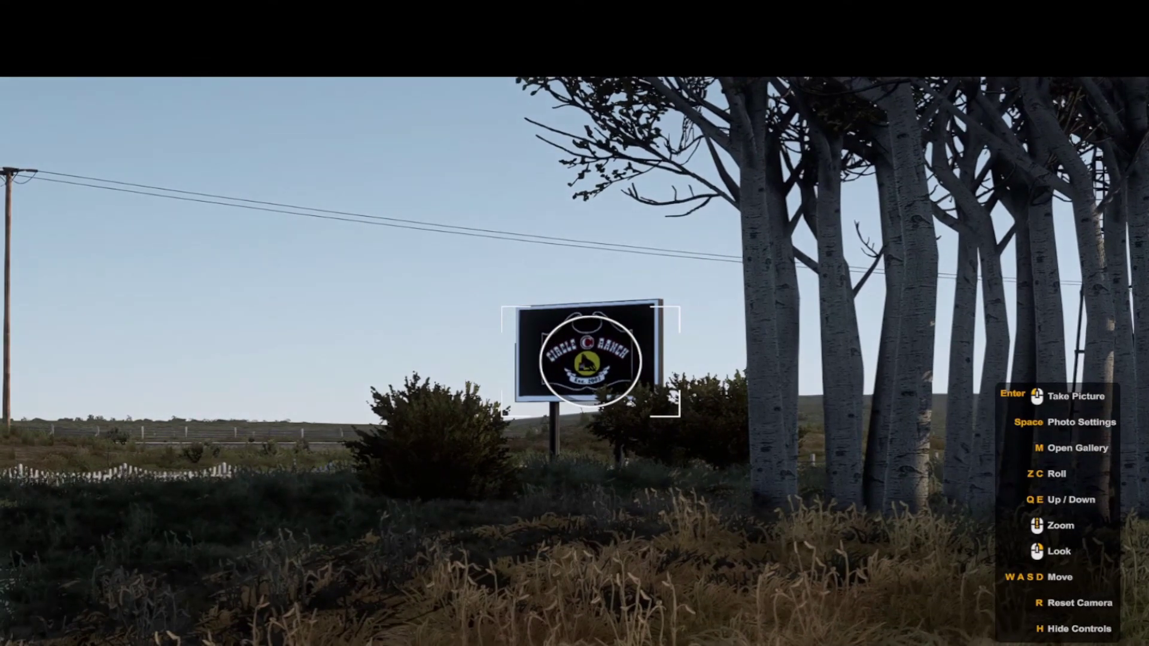
key("a")
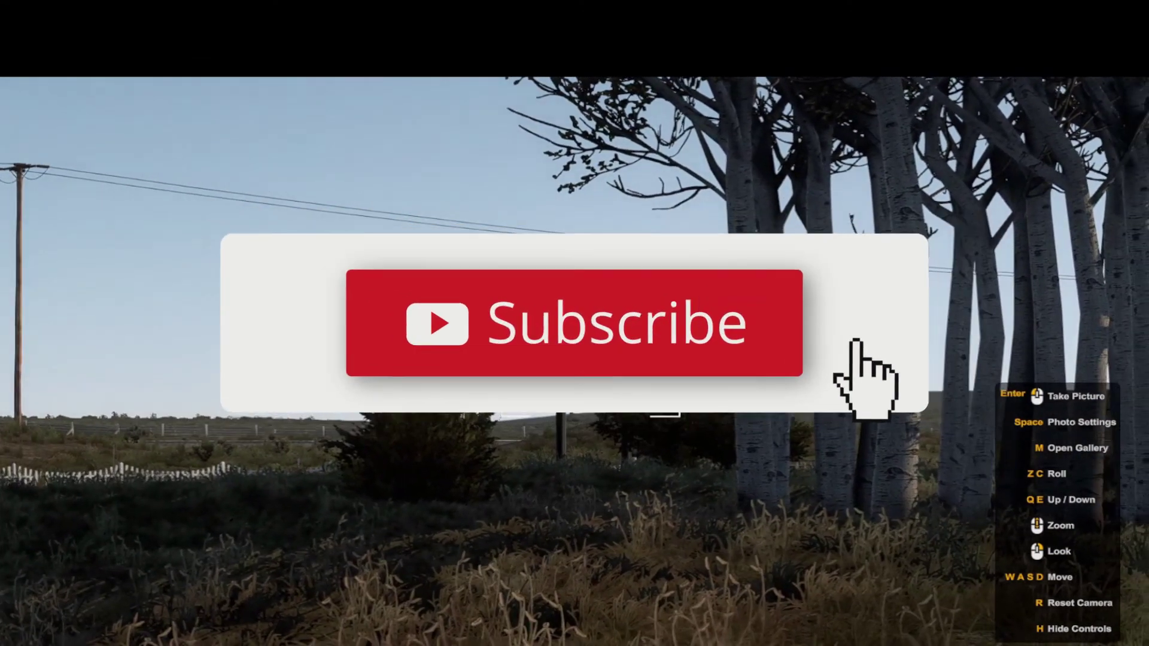